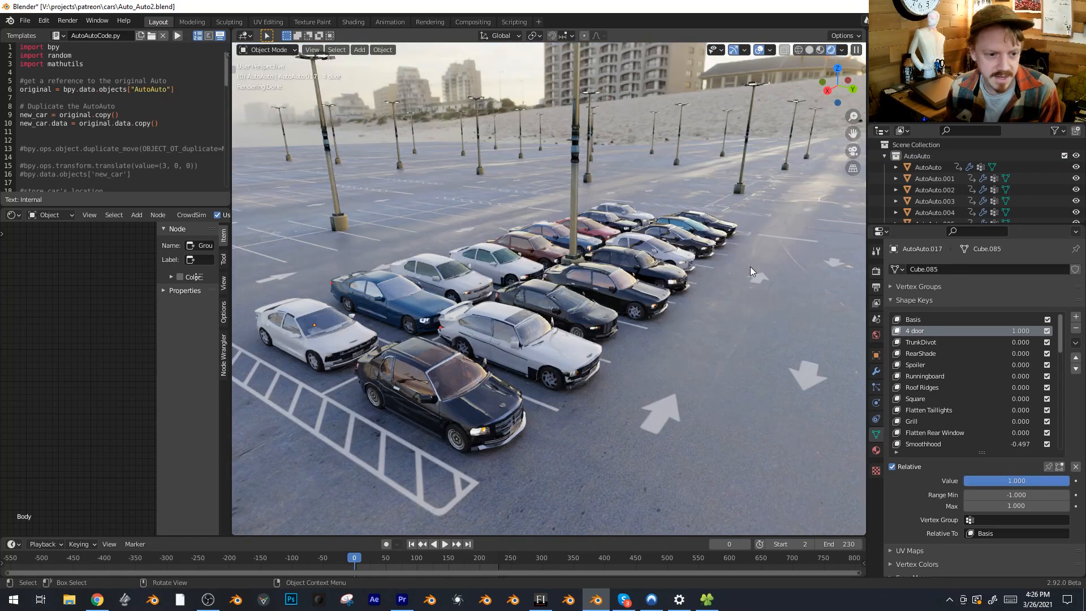
middle_click_drag(749, 233, 737, 263)
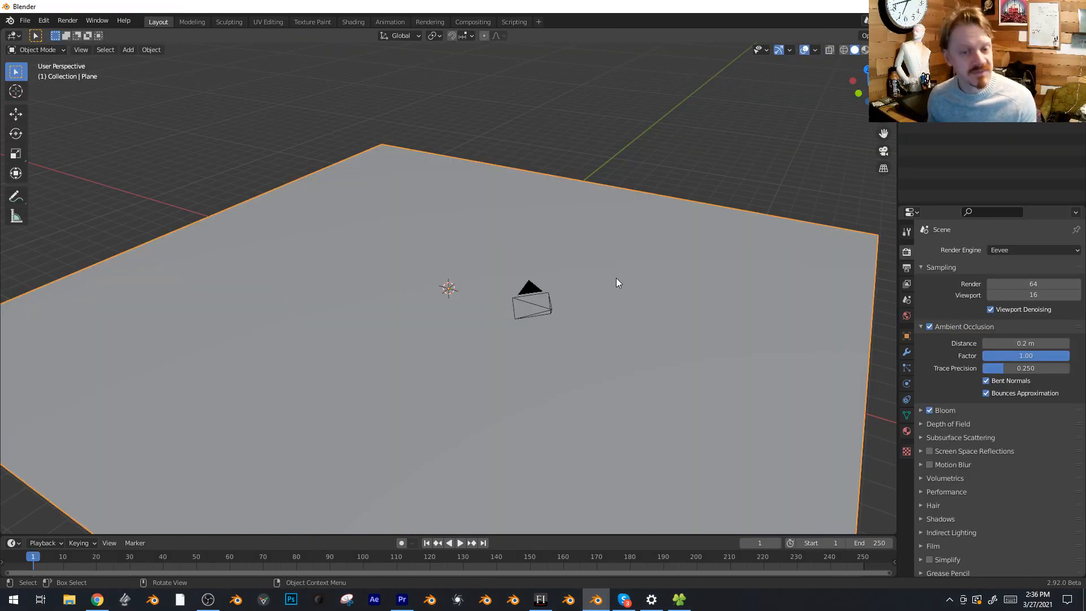
Append the AutoAuto object from Auto_Auto2.blend into the scene
left_click(27, 20)
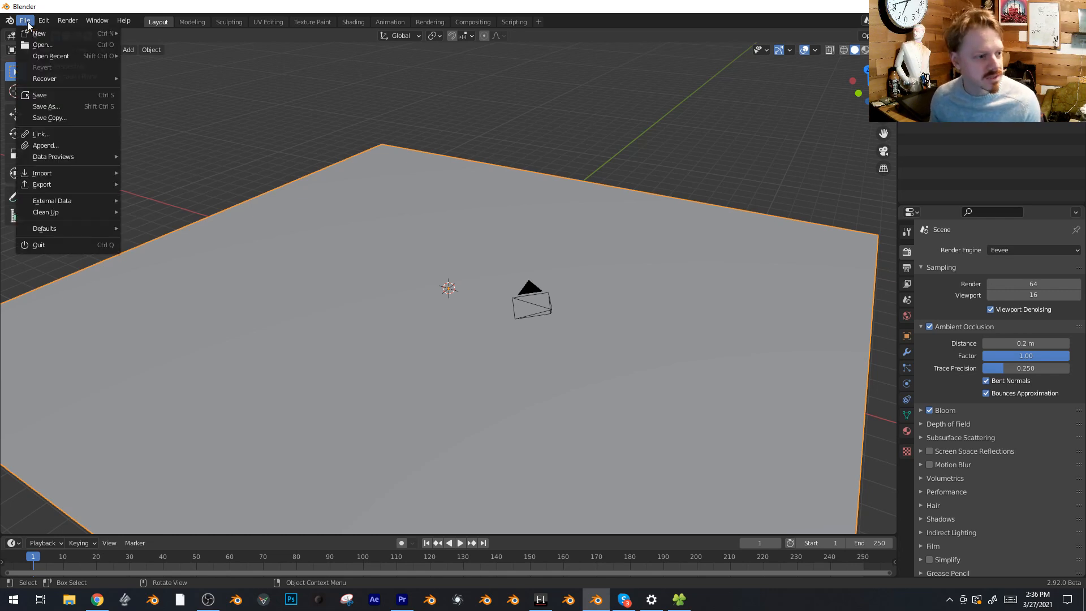
left_click(45, 141)
double_click(684, 103)
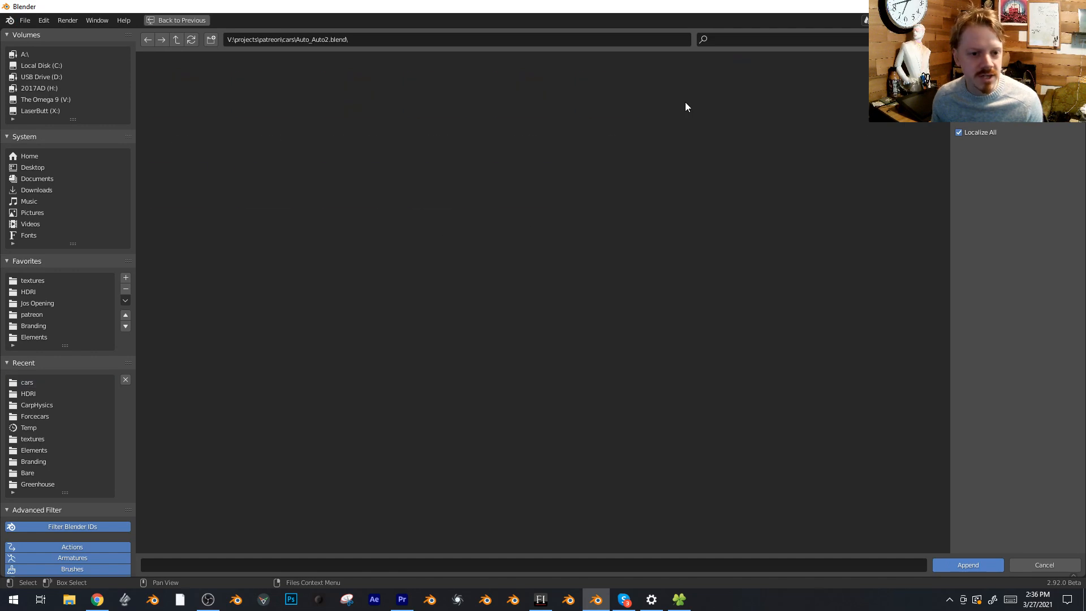
double_click(763, 116)
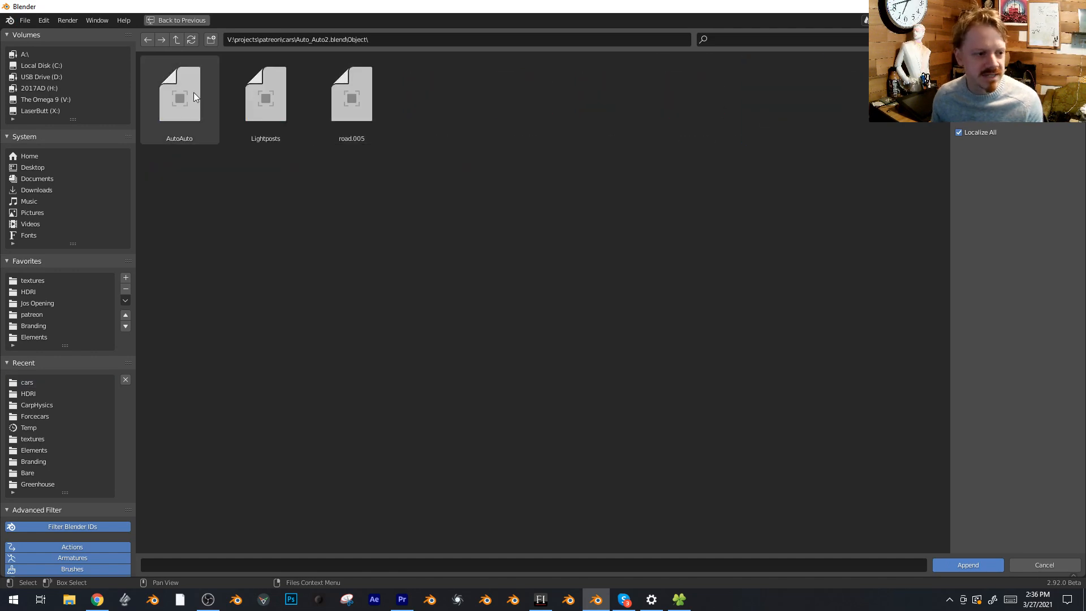
left_click(179, 96)
left_click(967, 566)
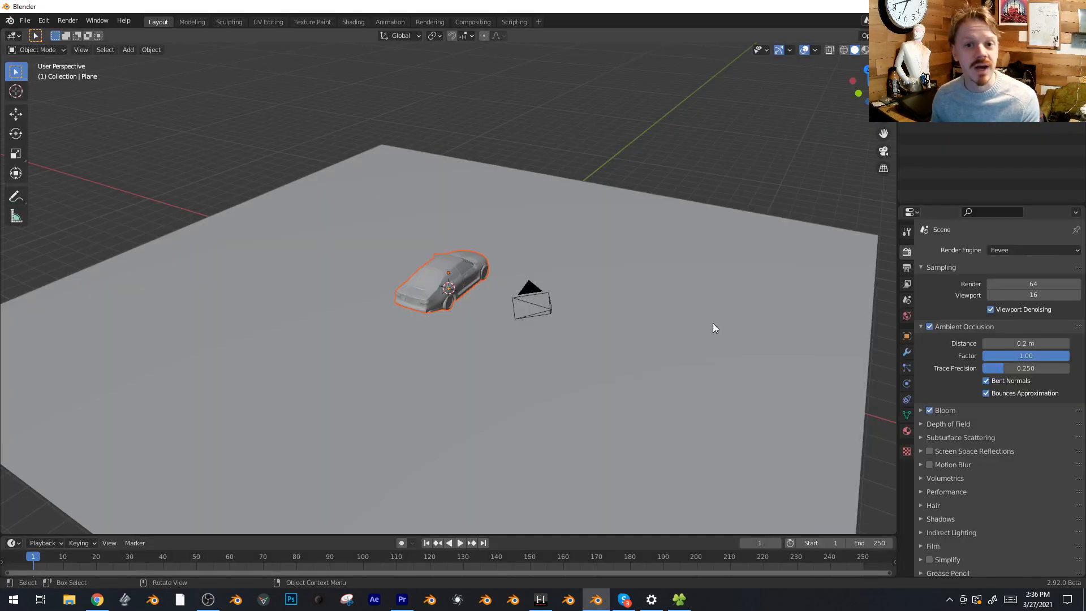
Append the AutoAutoCode.py text from Auto_Auto2.blend and leave the file browser
left_click(28, 21)
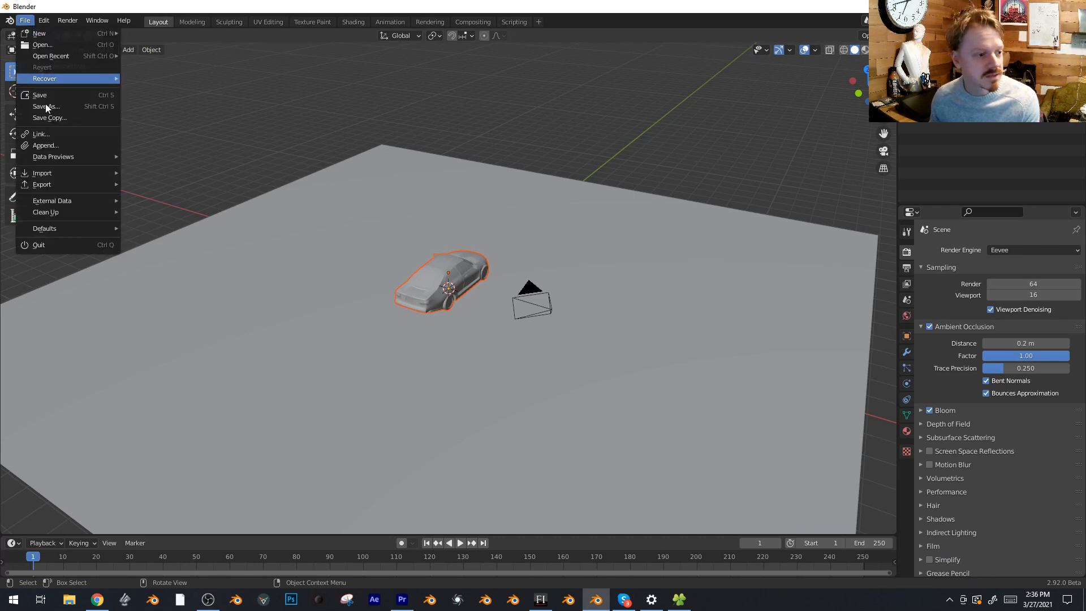
left_click(58, 146)
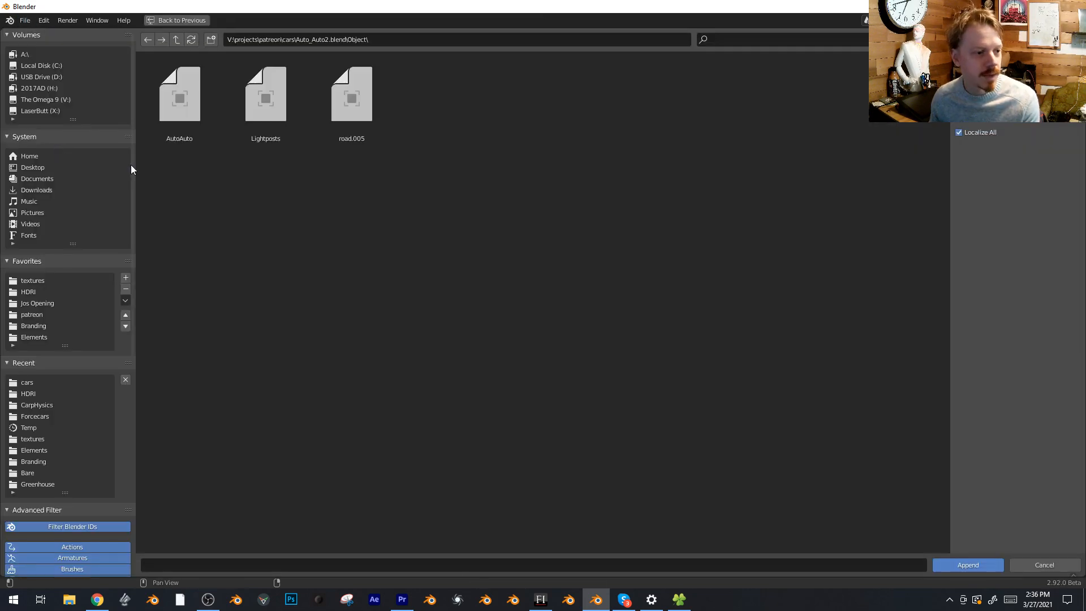
left_click(180, 43)
double_click(258, 191)
double_click(183, 86)
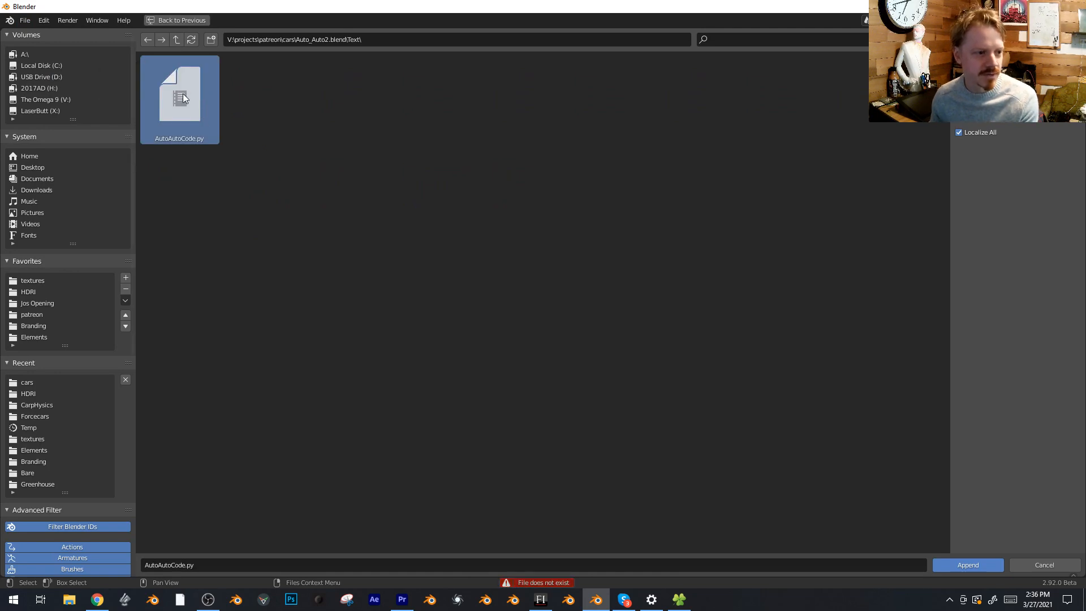
key("Escape")
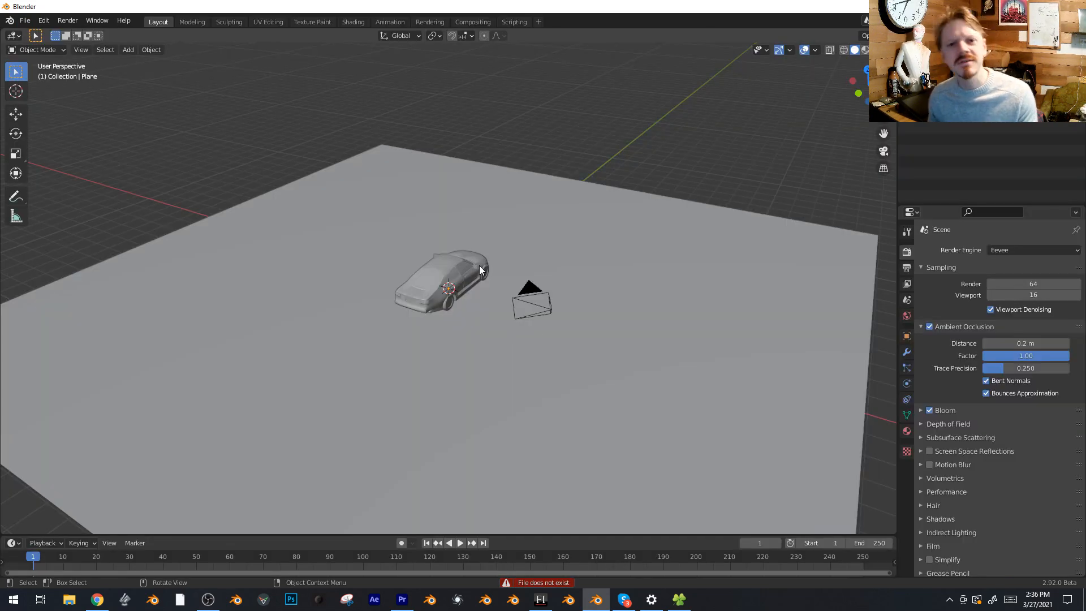
Switch the viewport to rendered shading and delete the ground plane under the car
key("z")
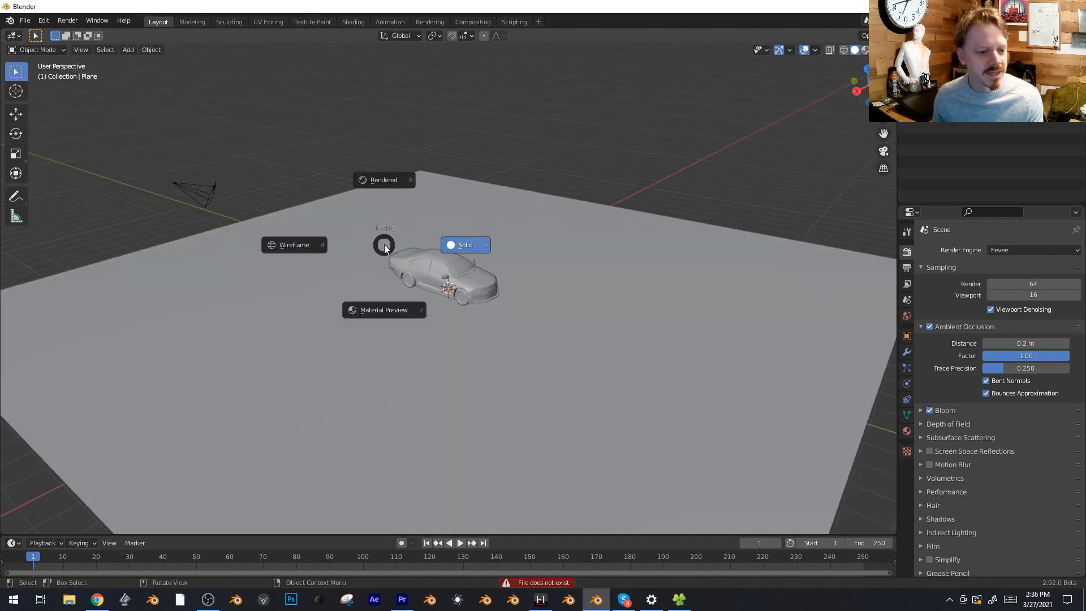
left_click(560, 190)
key("Delete")
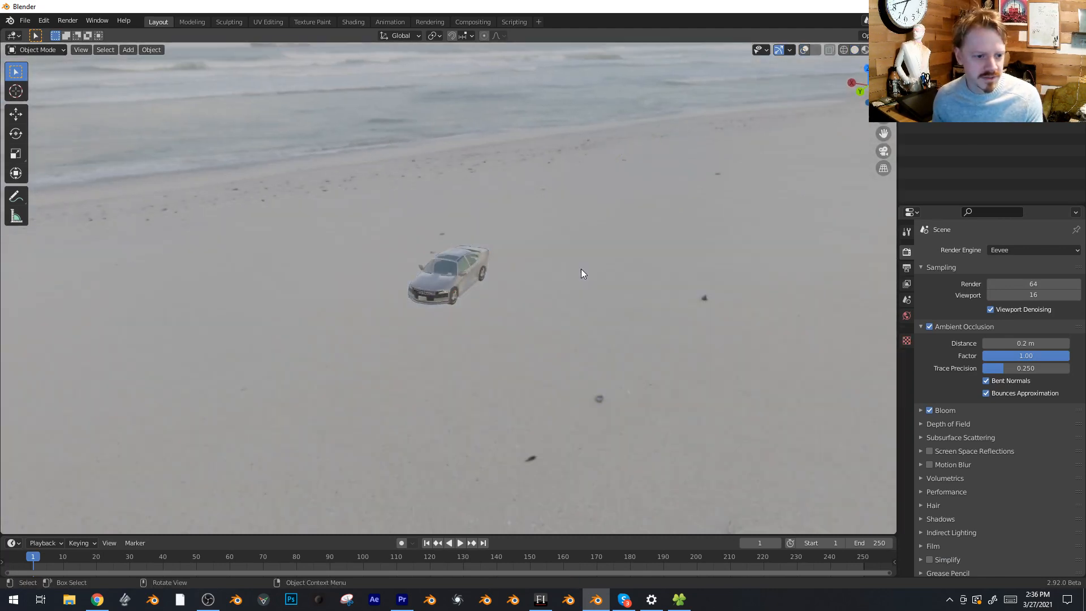
Split the 3D viewport, turn the new area into a Text Editor and load AutoAutoCode.py in it
left_click_drag(8, 35, 208, 43)
left_click(14, 35)
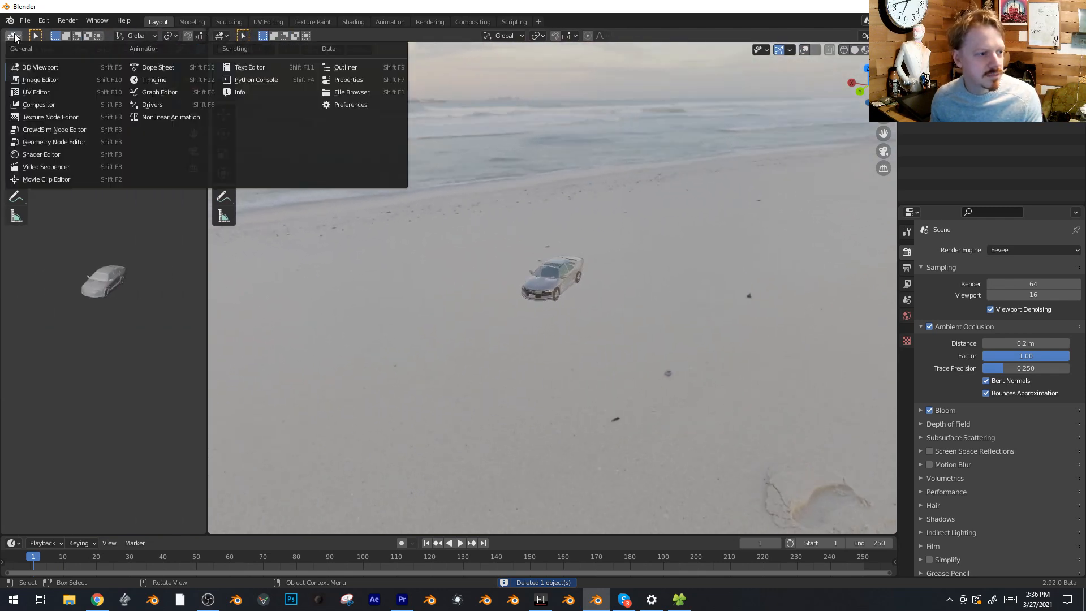
left_click(237, 69)
left_click(122, 35)
left_click(147, 55)
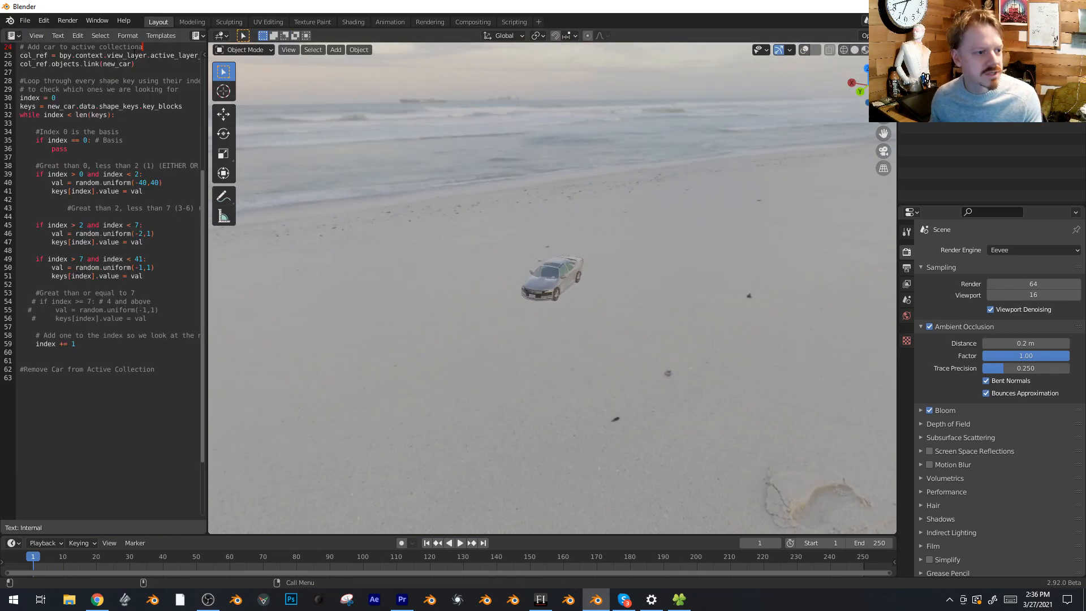
Run the AutoAutoCode.py script several times to generate randomized car copies
scroll(63, 36, "down", 3)
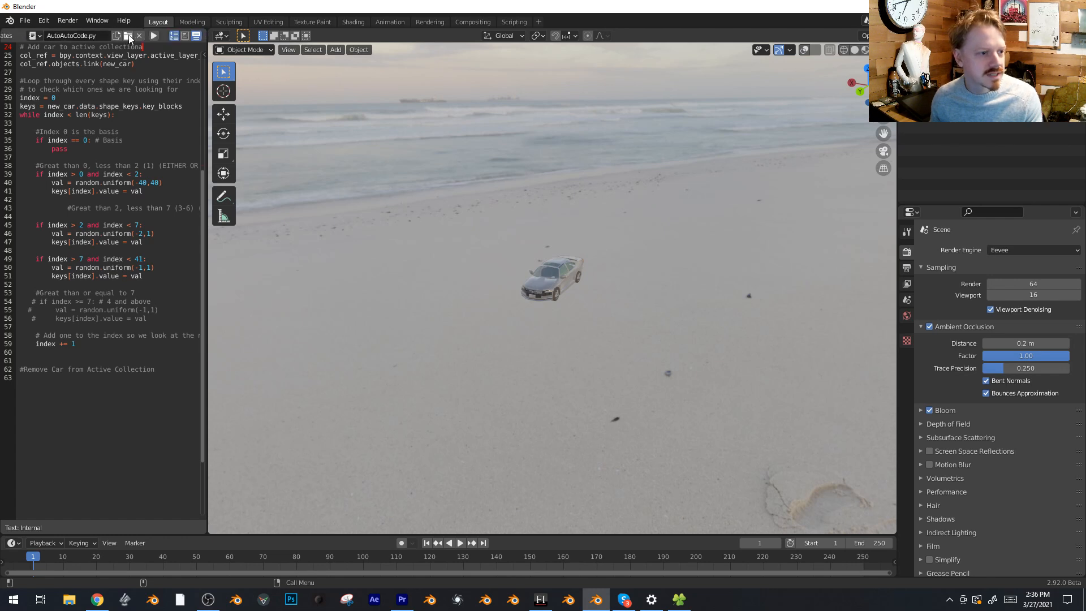
left_click(154, 36)
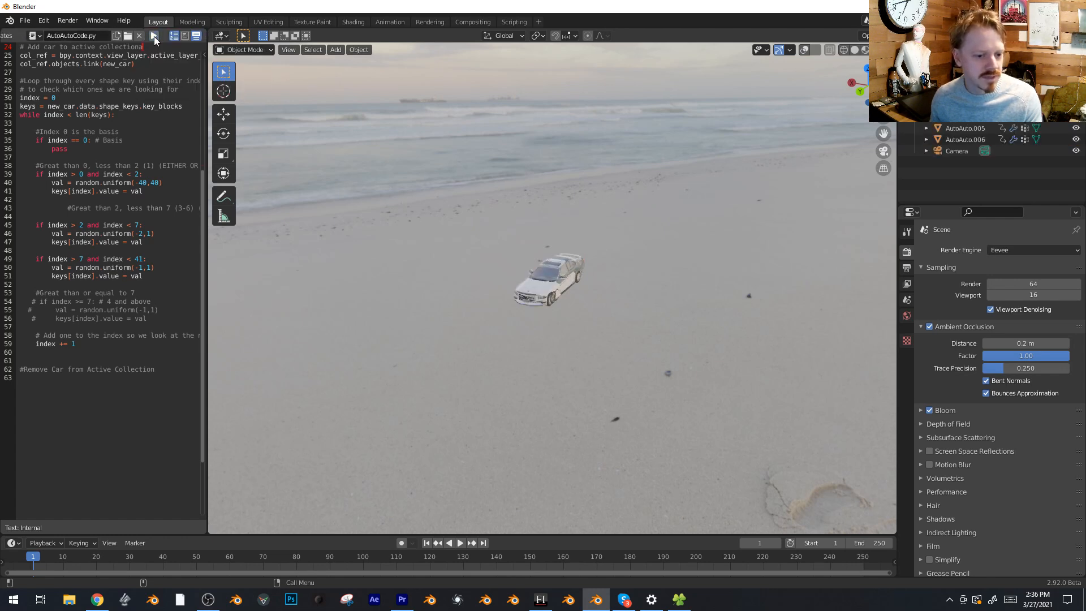
left_click(154, 36)
left_click(154, 36)
left_click(153, 36)
Move two of the stacked cars out along the X axis, one to each side of the stack
middle_click_drag(496, 217, 490, 252)
scroll(509, 258, "up", 3)
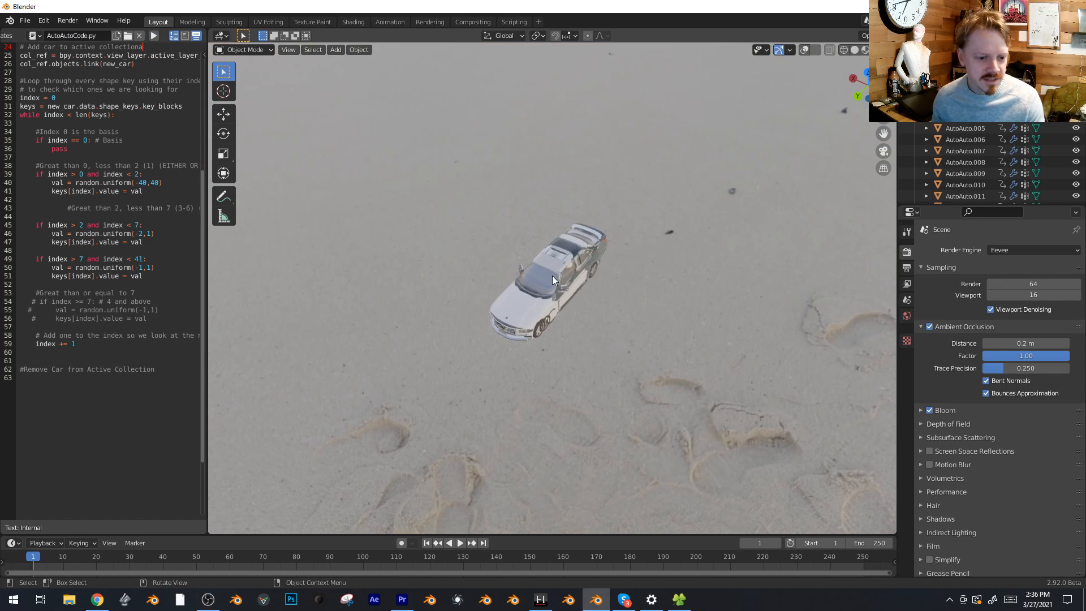
left_click(552, 276)
key("g")
key("x")
left_click(621, 306)
left_click(555, 272)
key("g")
key("x")
left_click(475, 229)
Move two more stacked cars along the X axis so they line up beyond the green car
left_click(557, 265)
key("g")
key("x")
left_click(409, 193)
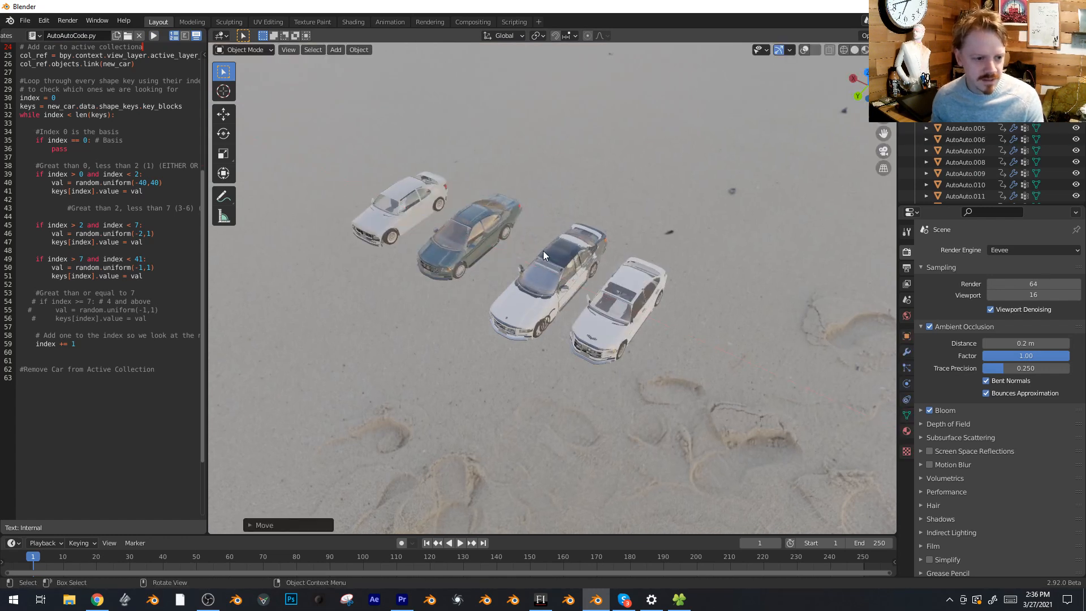
left_click(532, 260)
left_click(339, 174)
Move another two stacked cars along the X axis to extend the opposite end of the row beyond the white car
left_click(558, 269)
key("g")
key("x")
left_click(707, 333)
left_click(561, 269)
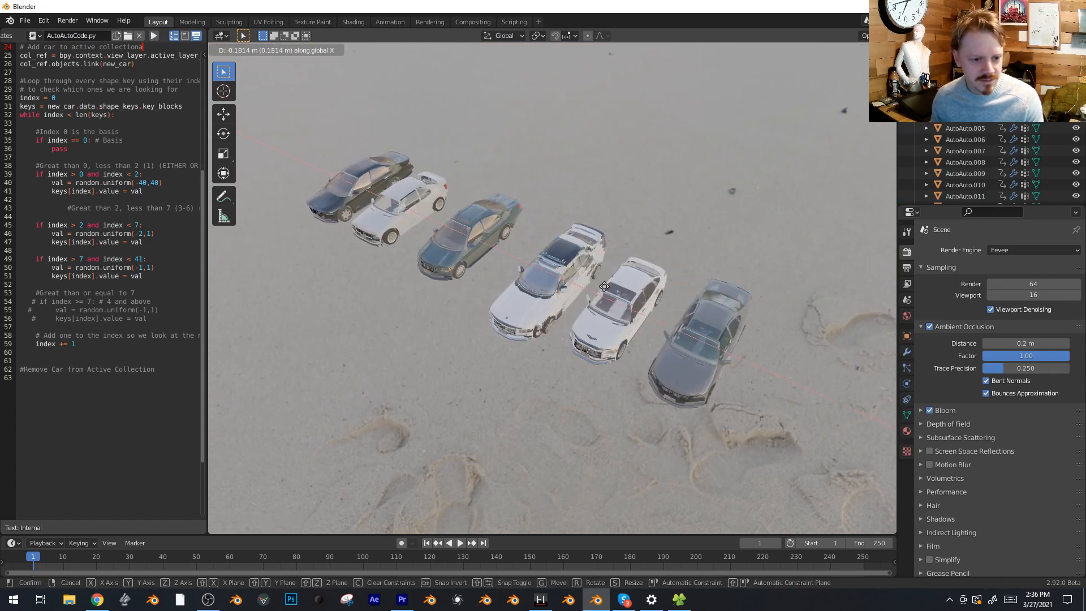
key("g")
key("x")
left_click(785, 365)
key("g")
key("x")
right_click(261, 143)
key("g")
key("x")
right_click(356, 180)
Turn on the viewport overlays and move another stacked car along the X axis to the far end past the dark car
scroll(529, 266, "down", 1)
key("alt+shift+z")
left_click(556, 276)
key("g")
key("x")
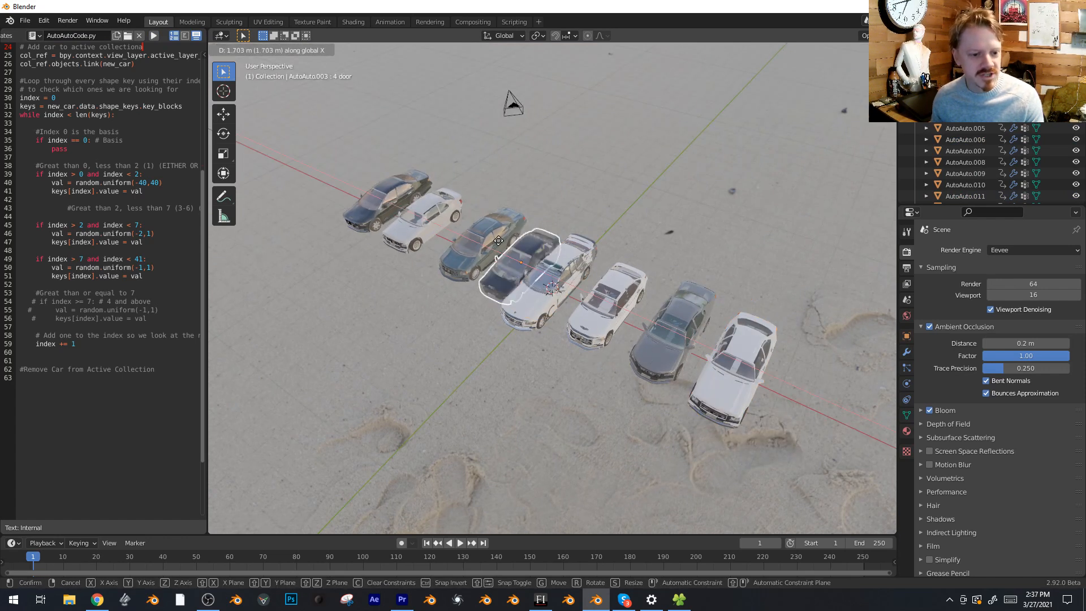
left_click(357, 177)
Start a second row behind the first with a green car moved along Y and another car moved along X and Y
left_click(547, 275)
key("g")
key("y")
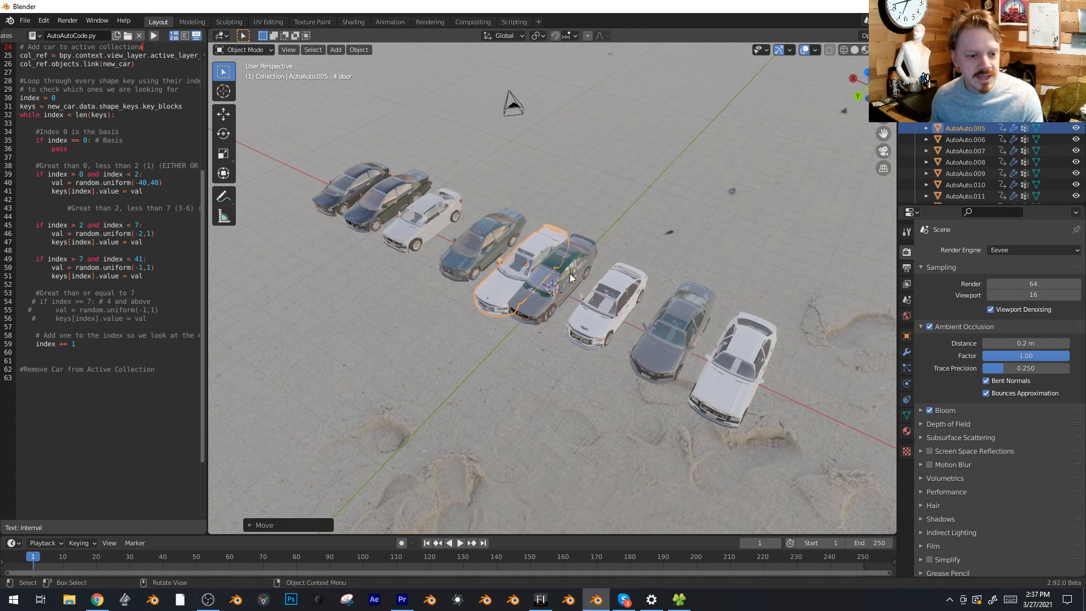
left_click(672, 163)
left_click(566, 267)
key("g")
key("x")
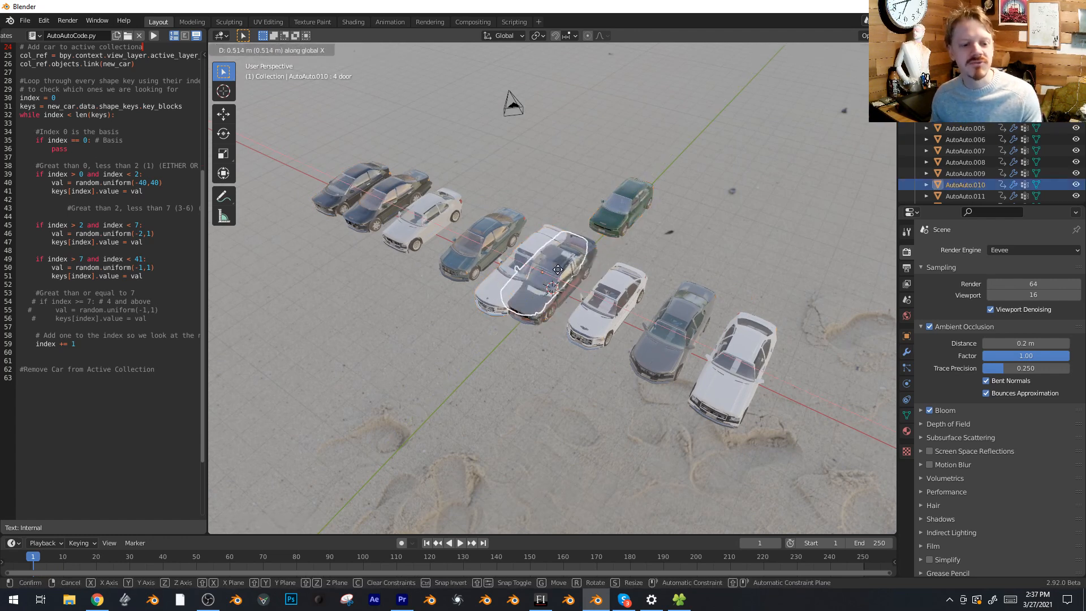
left_click(522, 245)
key("g")
key("y")
left_click(597, 178)
Move two more stacked cars to the front side of the row, one along Y and one along X and Y
left_click(564, 274)
key("g")
key("y")
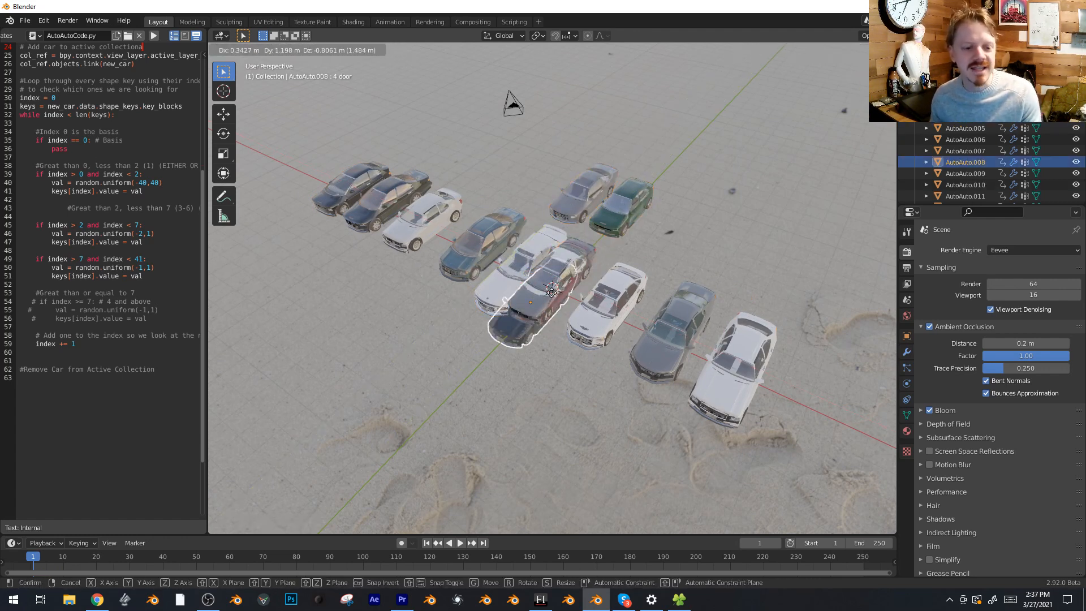
left_click(476, 352)
left_click(558, 290)
key("g")
key("x")
left_click(488, 252)
key("g")
key("y")
left_click(391, 334)
Move two more cars freely out of the stack, away from the existing rows
left_click(553, 291)
key("g")
left_click(700, 242)
left_click(559, 297)
key("g")
left_click(809, 280)
left_click(548, 300)
key("g")
right_click(570, 409)
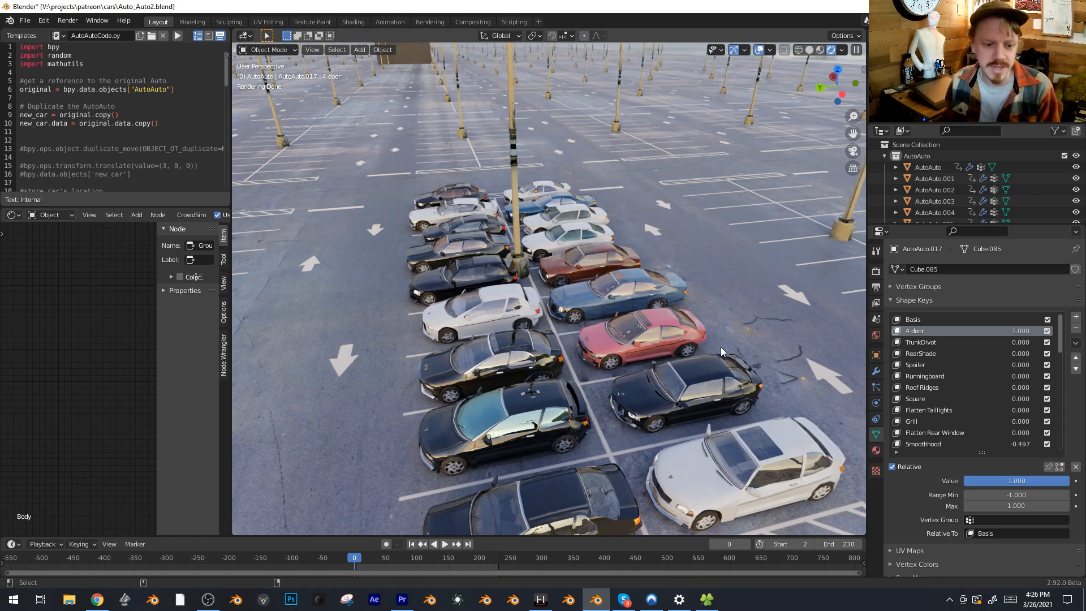
Select the red car in the parking lot scene and raise the value of its TrunkDivot shape key
left_click(670, 323)
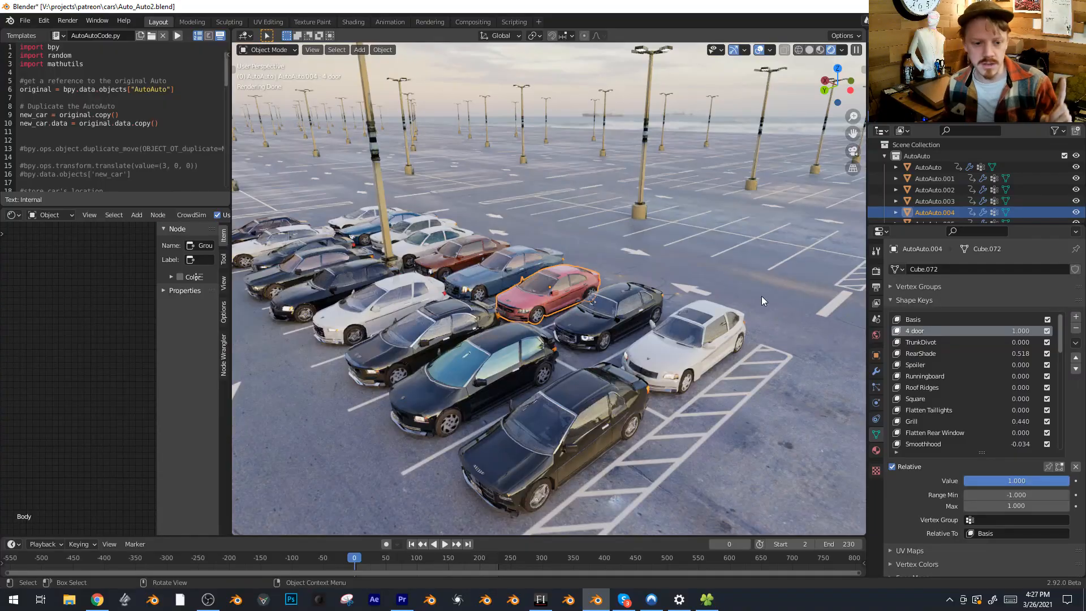
left_click(177, 36)
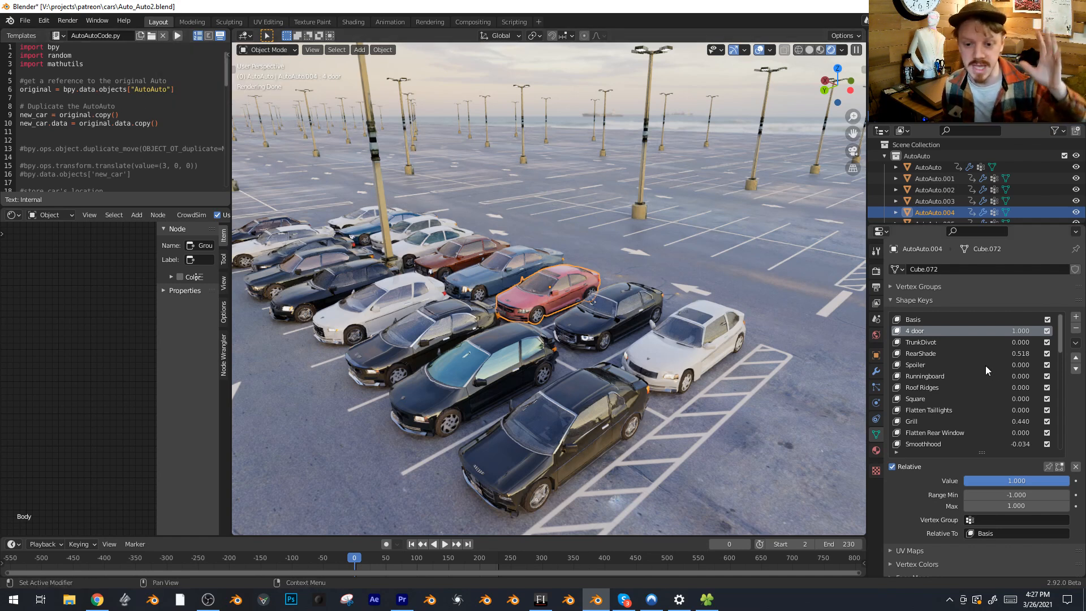
scroll(986, 365, "down", 4)
scroll(975, 359, "down", 5)
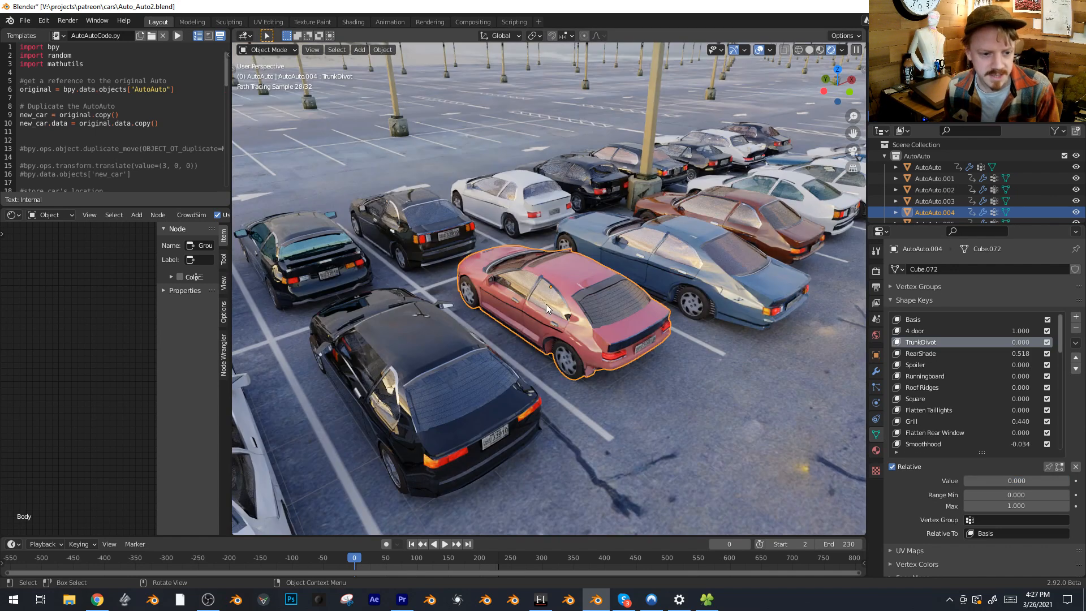
left_click_drag(1012, 476, 1066, 478)
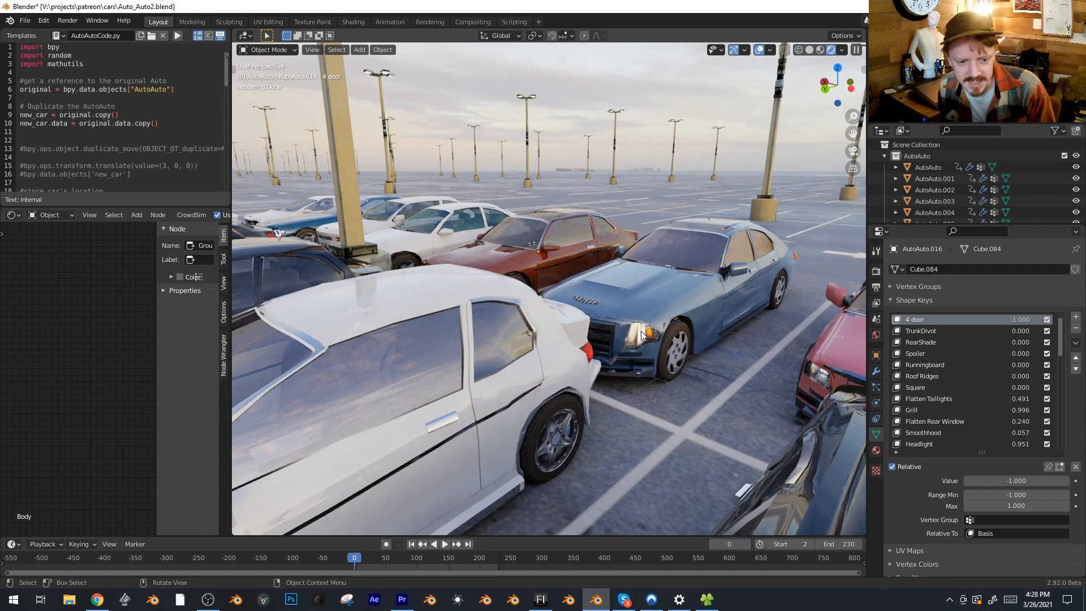
scroll(668, 329, "down", 8)
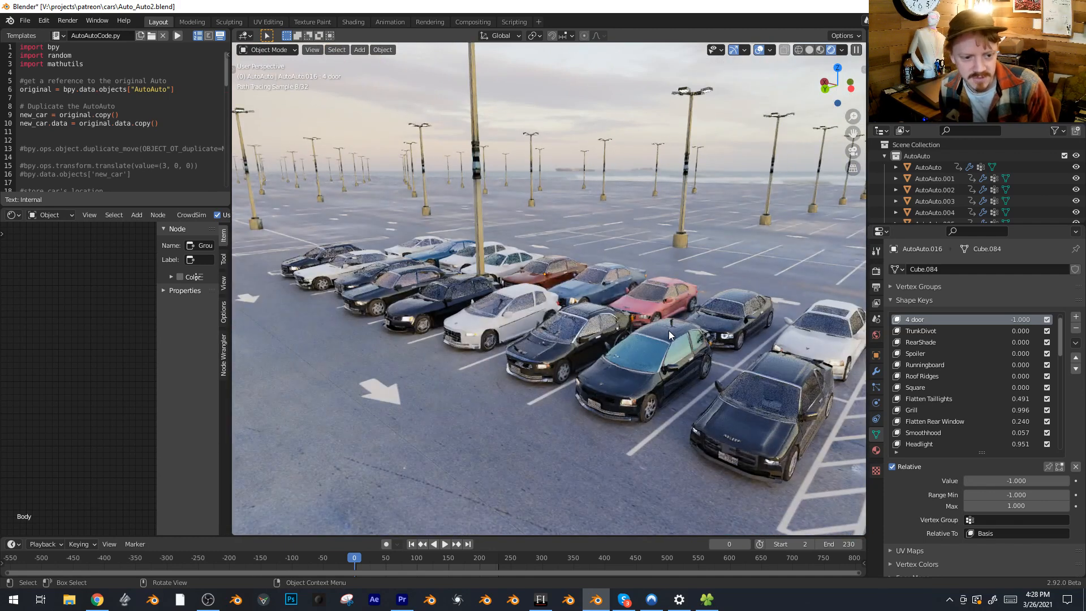
middle_click_drag(668, 330, 678, 349)
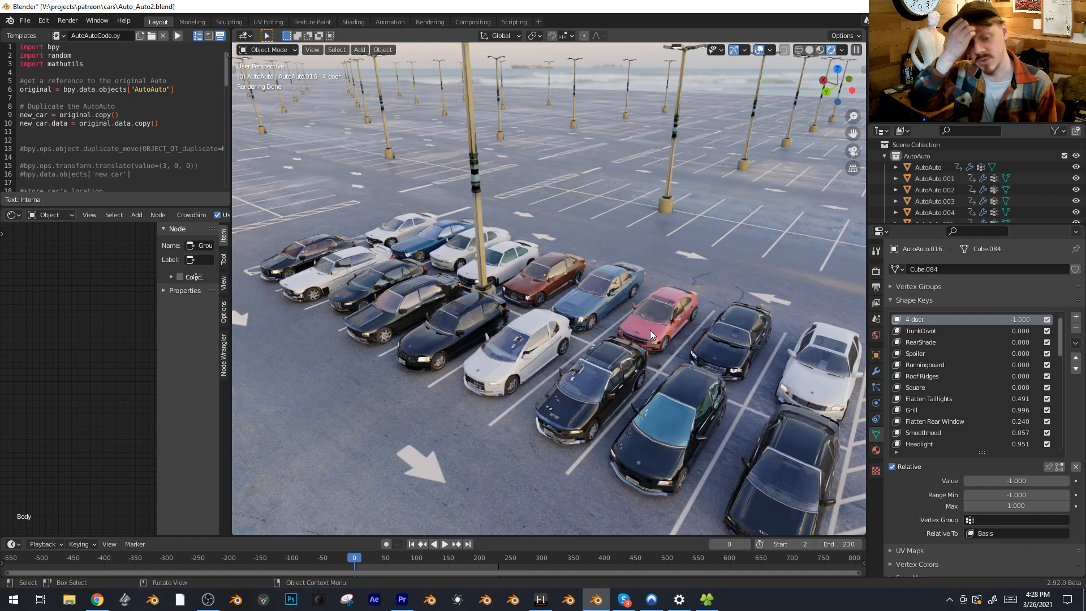
middle_click_drag(650, 330, 648, 260)
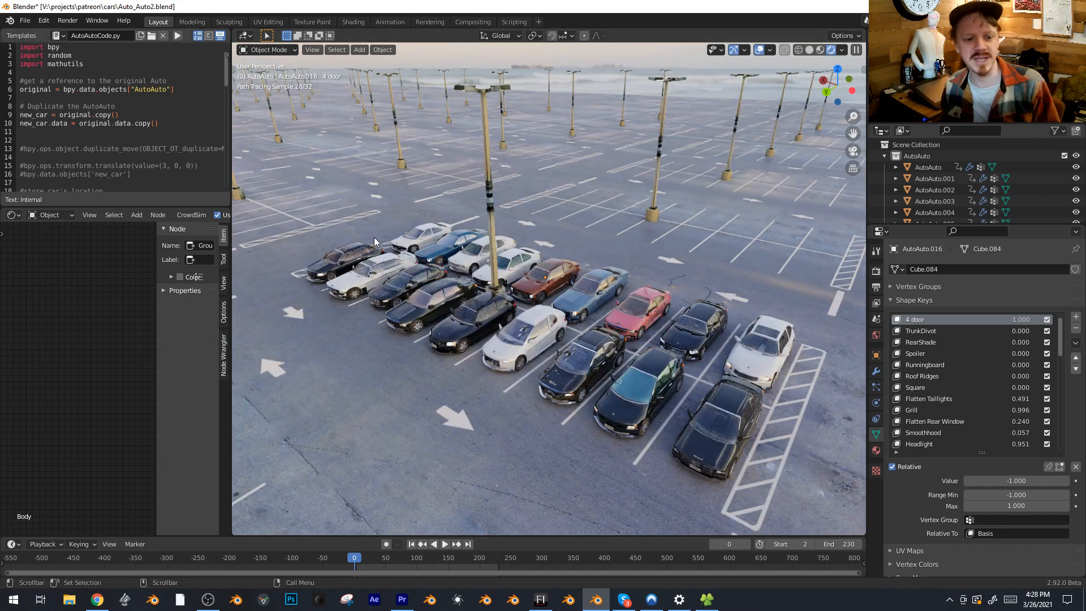
Select all the parked cars in top view and duplicate them about -18.6 m along the Y axis into the next parking block
key("KP_7")
left_click_drag(324, 141, 813, 382)
key("alt+shift+z")
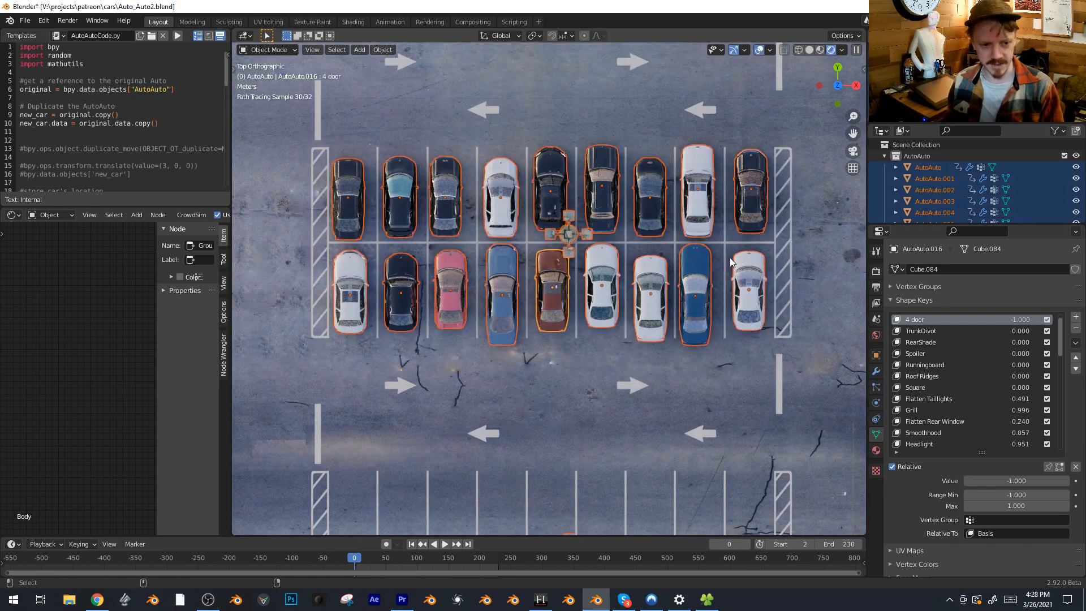
scroll(730, 261, "down", 2)
key("shift+d")
key("y")
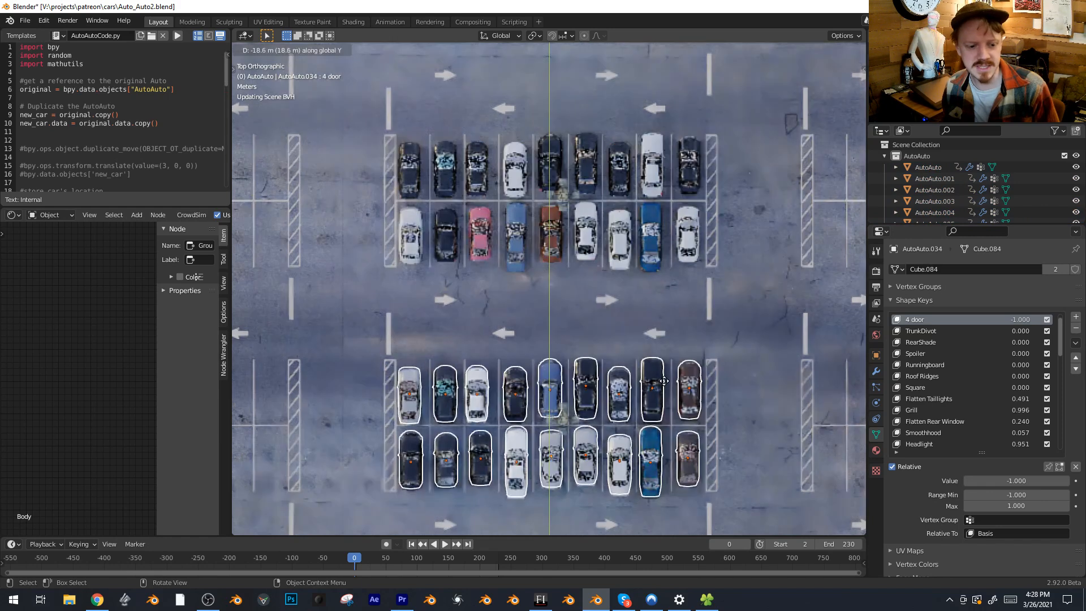
left_click(664, 381)
middle_click_drag(593, 394, 726, 302)
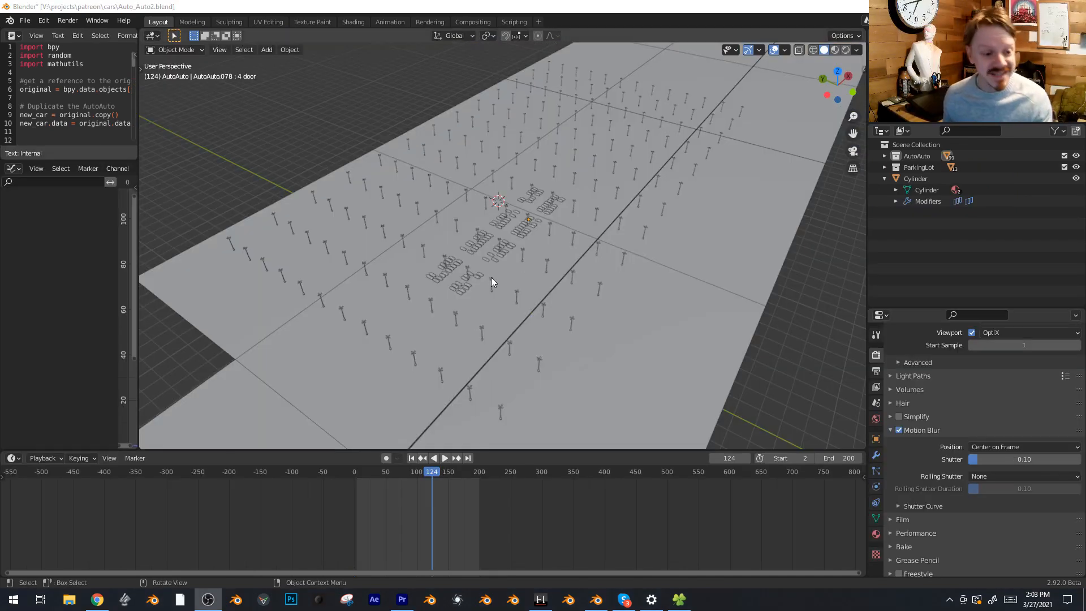
Select all the cars across the parking blocks in top view and put them in a new collection named Carwad
left_click(498, 258)
key("KP_7")
scroll(513, 246, "up", 3)
left_click_drag(373, 191, 441, 215)
left_click_drag(690, 272, 690, 273)
scroll(502, 312, "down", 1)
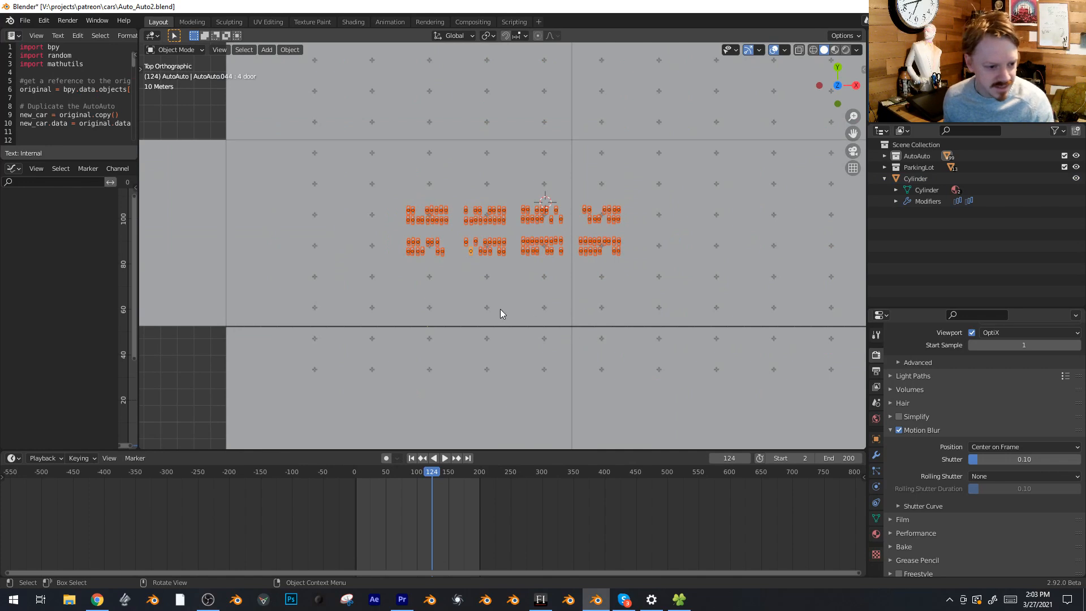
scroll(502, 314, "up", 2)
key("ctrl+g")
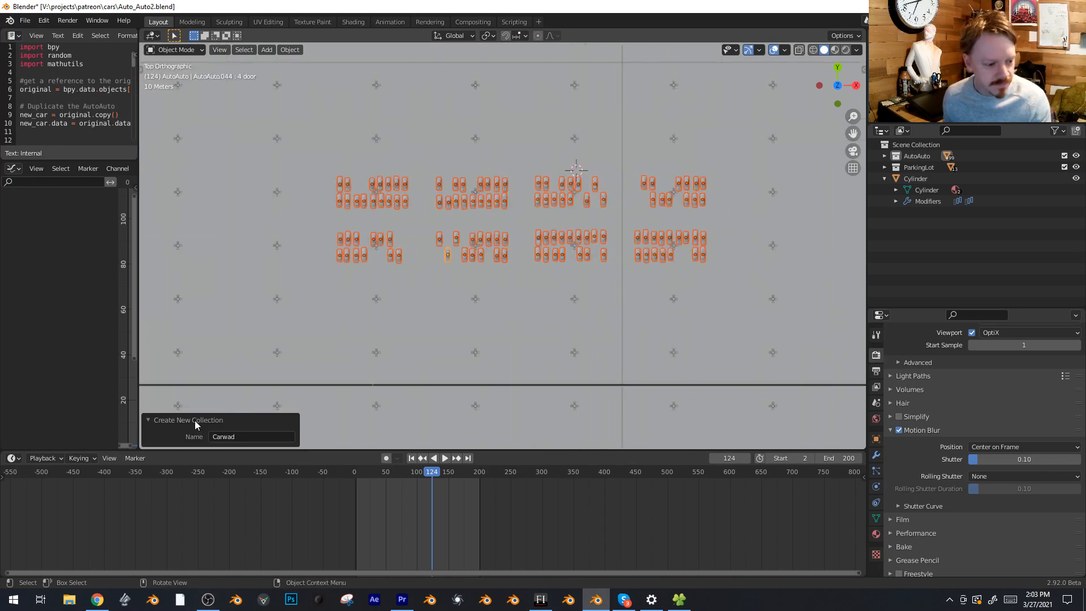
Rename the newly created car collection as The New Car Wad
left_click(245, 436)
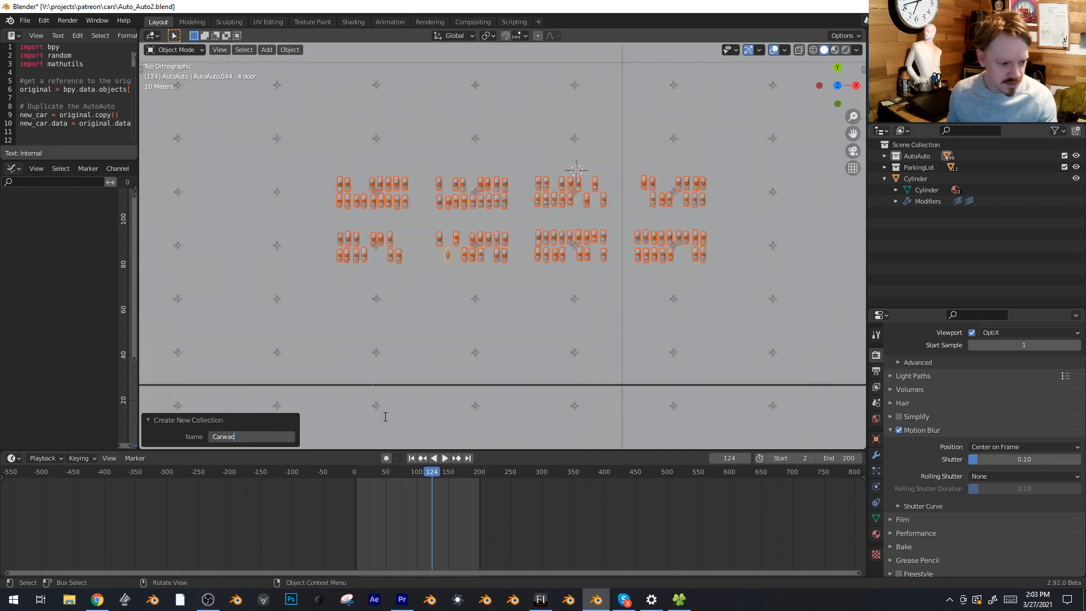
type("The New Ca")
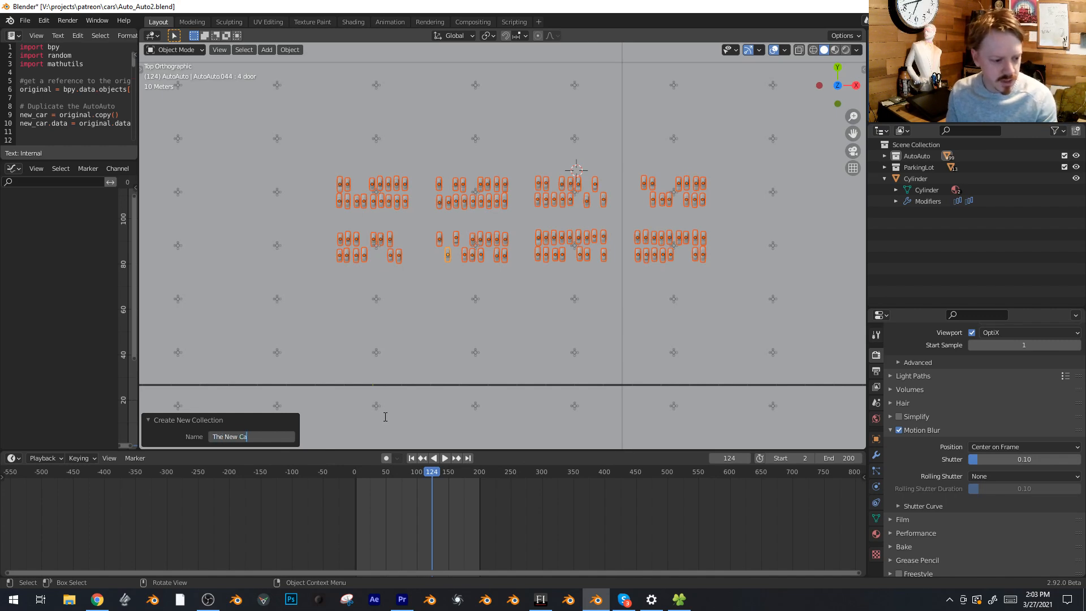
key("Return")
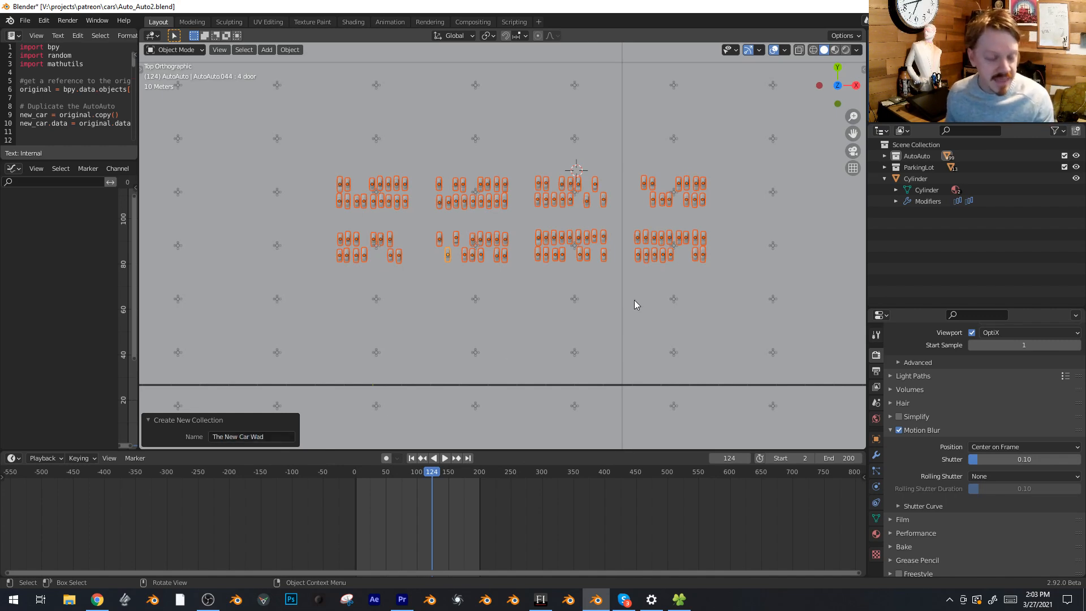
Add a collection instance of The New Car Wad and move it beside the original car blocks in top view
left_click(544, 279)
left_click(266, 50)
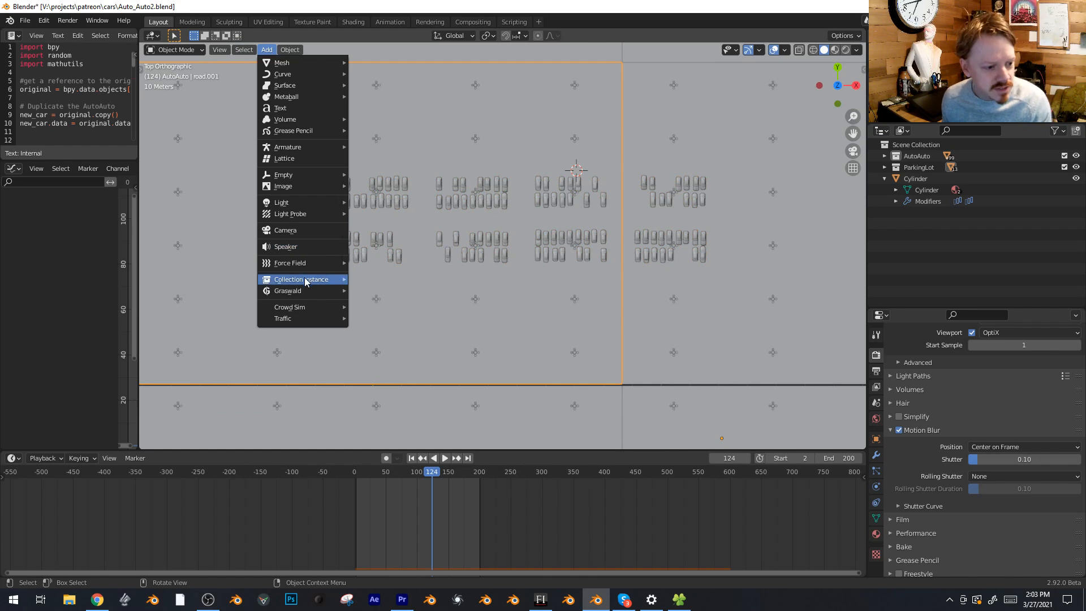
mouse_move(306, 282)
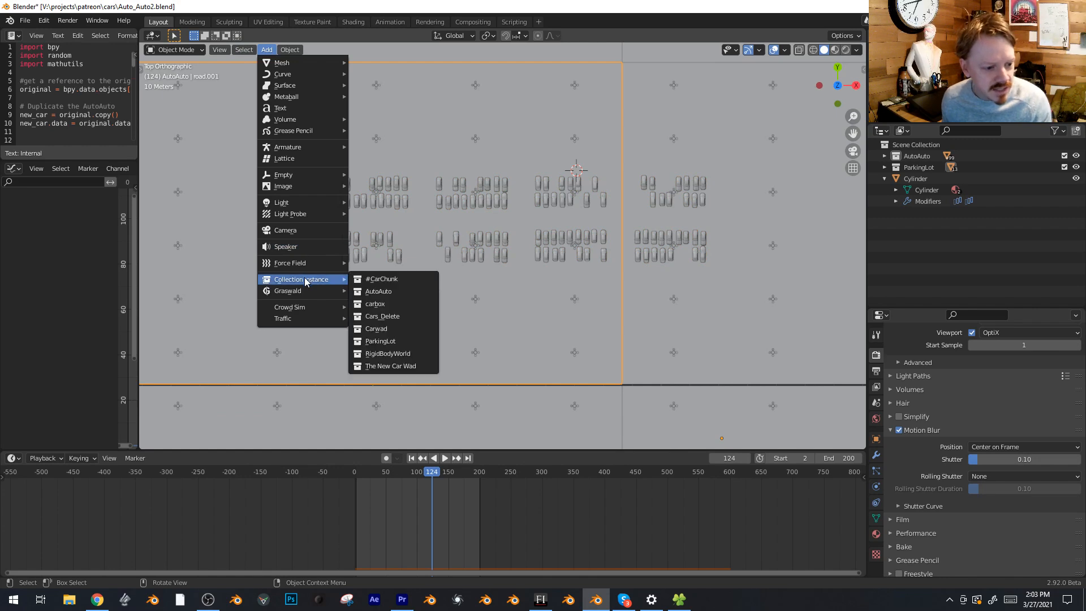
left_click(407, 367)
scroll(497, 247, "down", 3)
key("g")
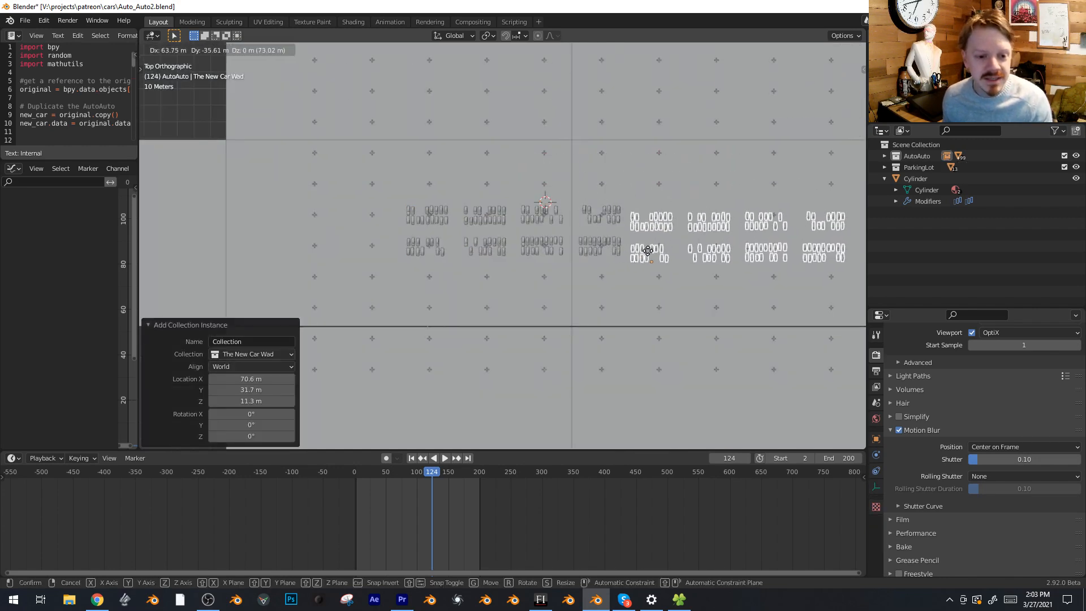
left_click(655, 249)
Make a linked duplicate of the car block instance 140.73 m along the X axis
middle_click_drag(637, 248, 506, 236, "shift")
key("alt+d")
key("x")
left_click(770, 236)
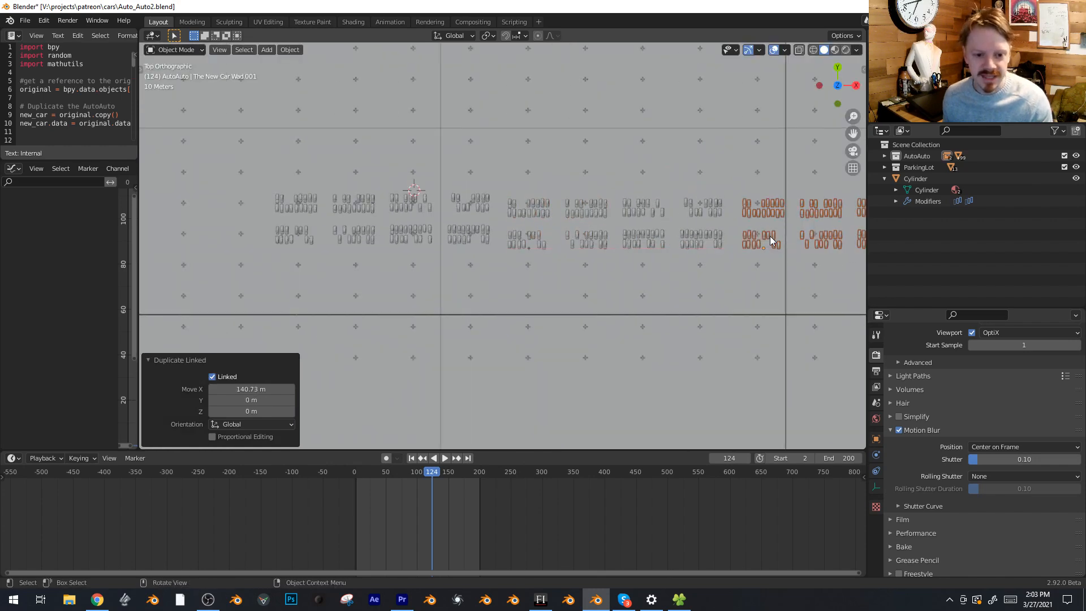
Make repeated linked duplicates of the car block instances along the Y axis to fill successive parking rows
left_click(708, 213, "shift")
scroll(708, 213, "down", 4)
key("alt+d")
key("y")
left_click(722, 262)
key("alt+d")
key("y")
left_click(722, 282)
key("alt+d")
left_click(730, 354)
key("alt+d")
key("y")
left_click(730, 389)
key("y")
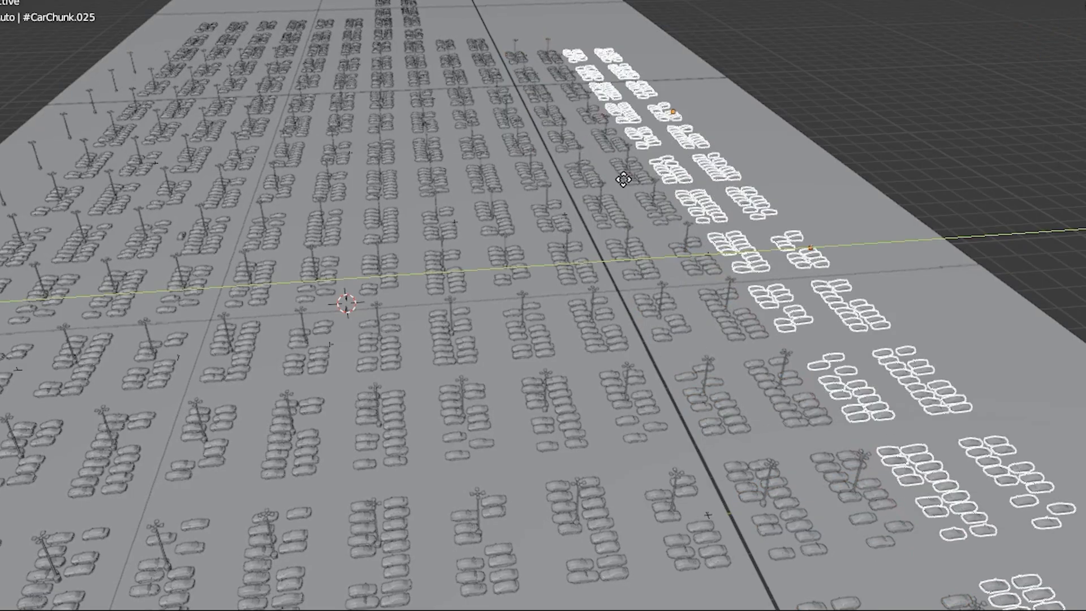
Select further car blocks and place linked duplicates of them along the Y axis toward the edges of the lot
left_click(633, 176)
key("alt+d")
key("y")
left_click(730, 155)
key("alt+d")
key("y")
left_click(815, 135)
Make a linked duplicate of a row of car instances, rotate it -180° and move it above the filled rows
key("alt+d")
key("y")
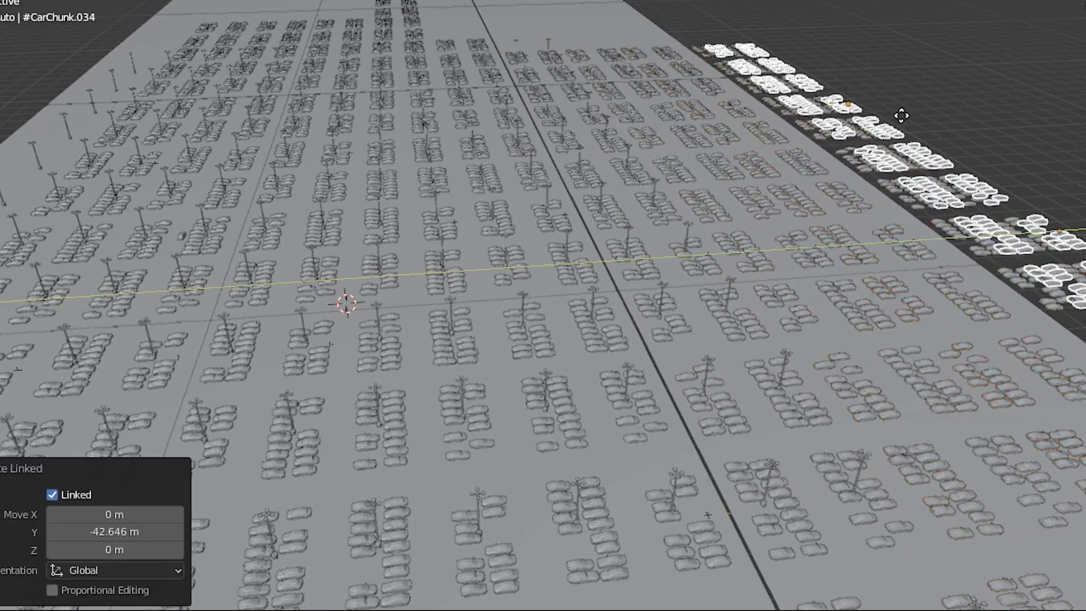
left_click(916, 109)
key("alt+d")
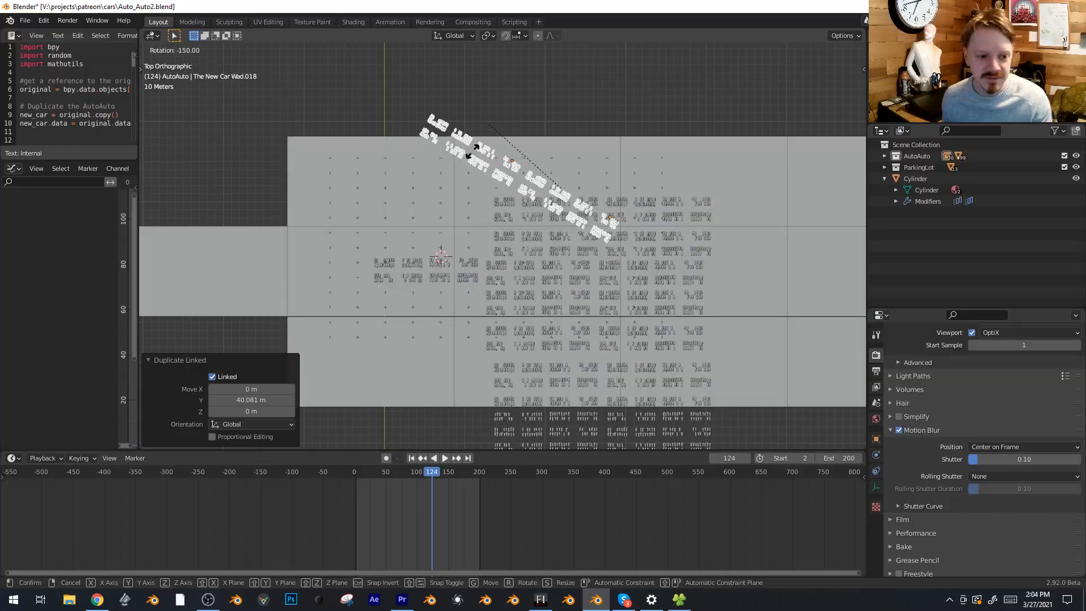
left_click(482, 160)
key("alt+d")
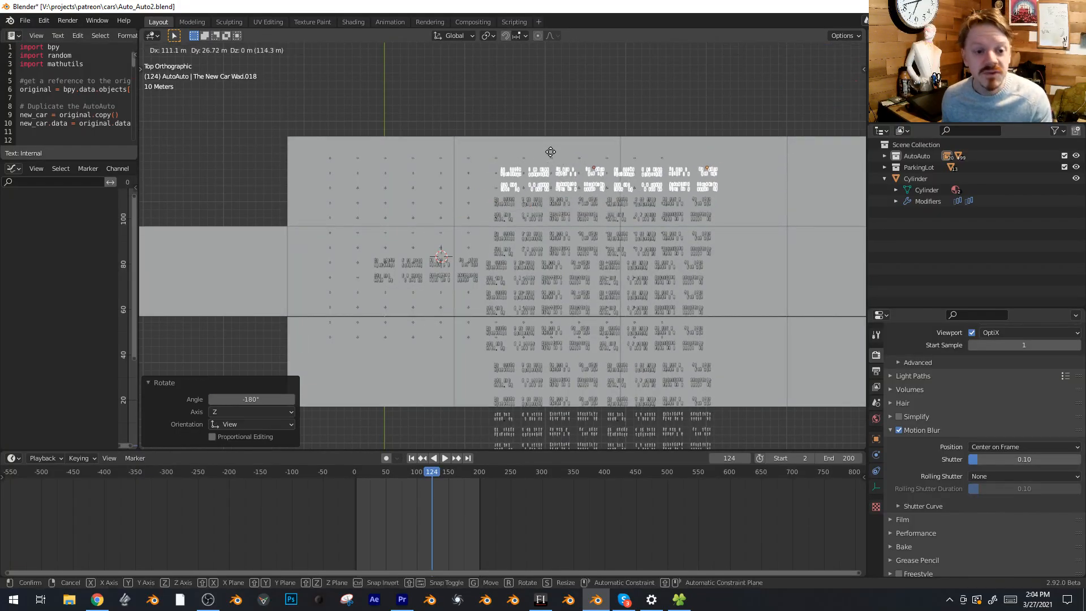
left_click(599, 246)
middle_click_drag(599, 246, 667, 168)
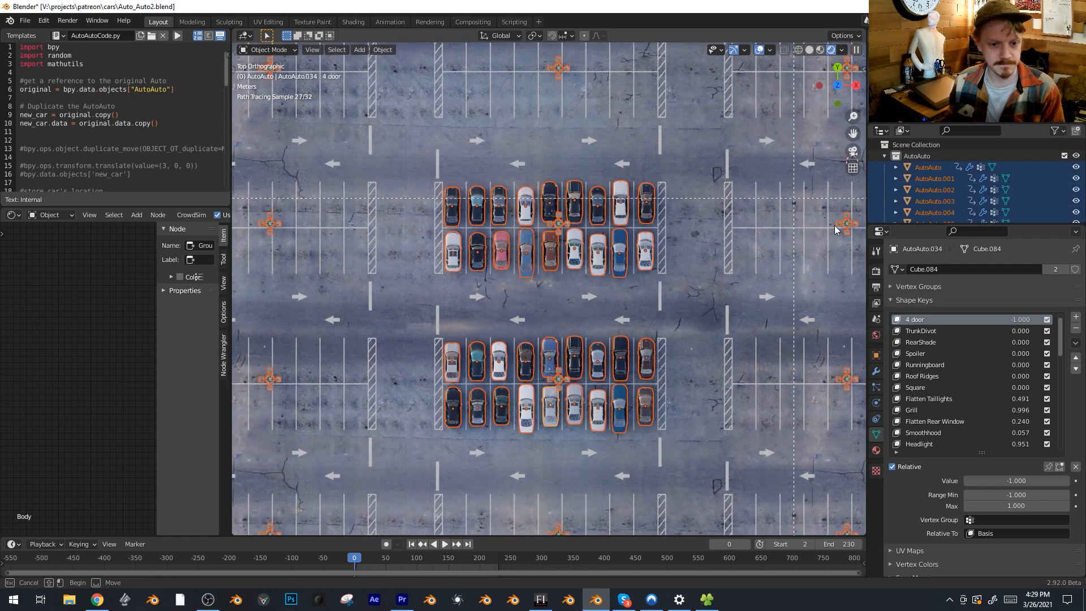
Box-select groups of the parked cars in top view
left_click_drag(794, 191, 344, 215)
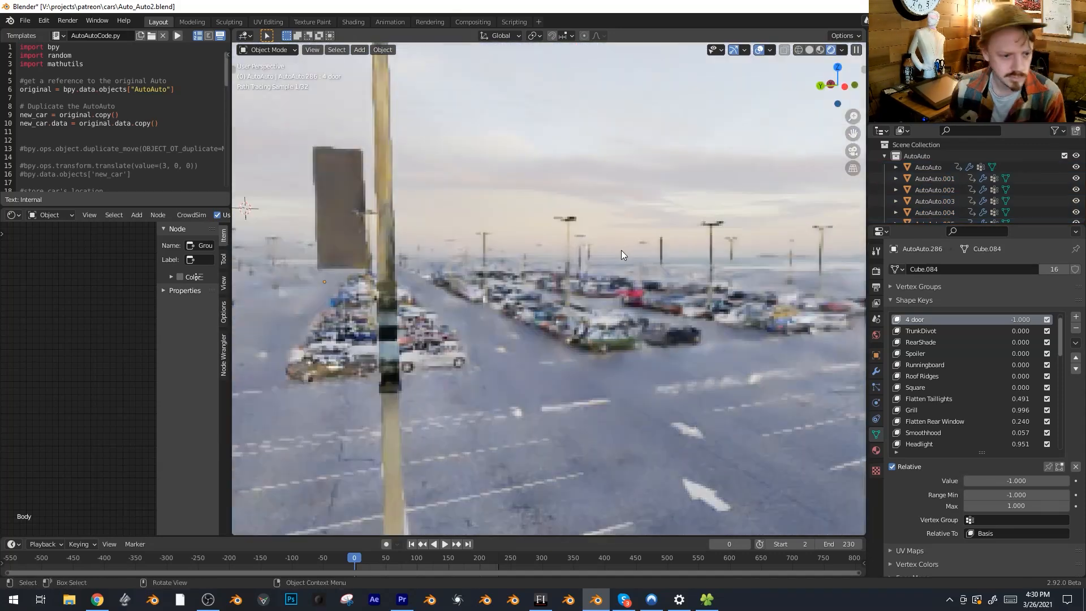
middle_click_drag(621, 250, 698, 181)
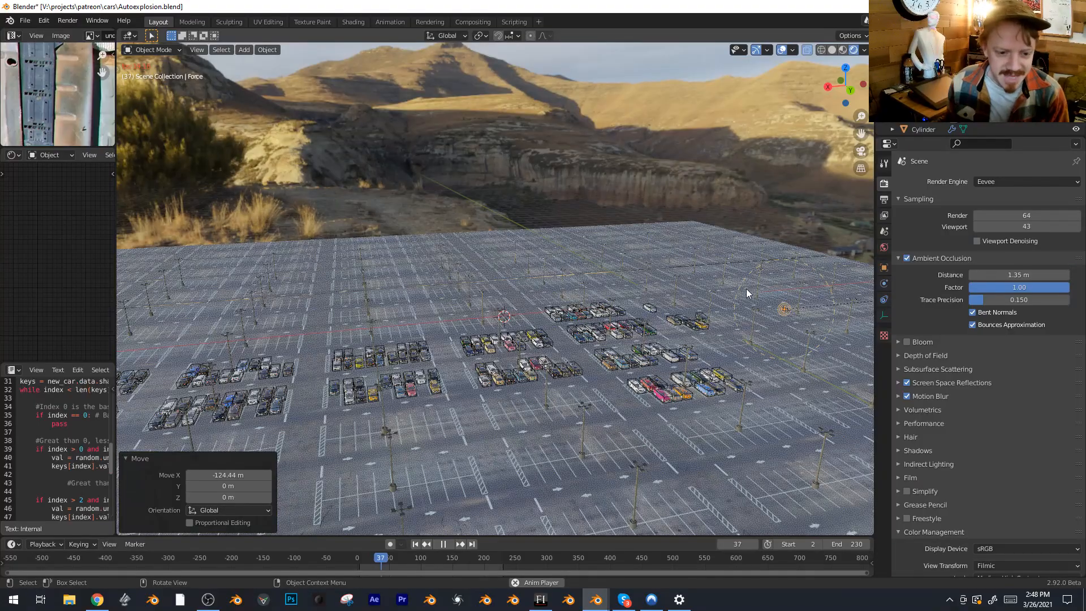
Move the force field along the X axis and about 4.77 m along Z in the car explosion scene
middle_click_drag(469, 369, 498, 342, "shift")
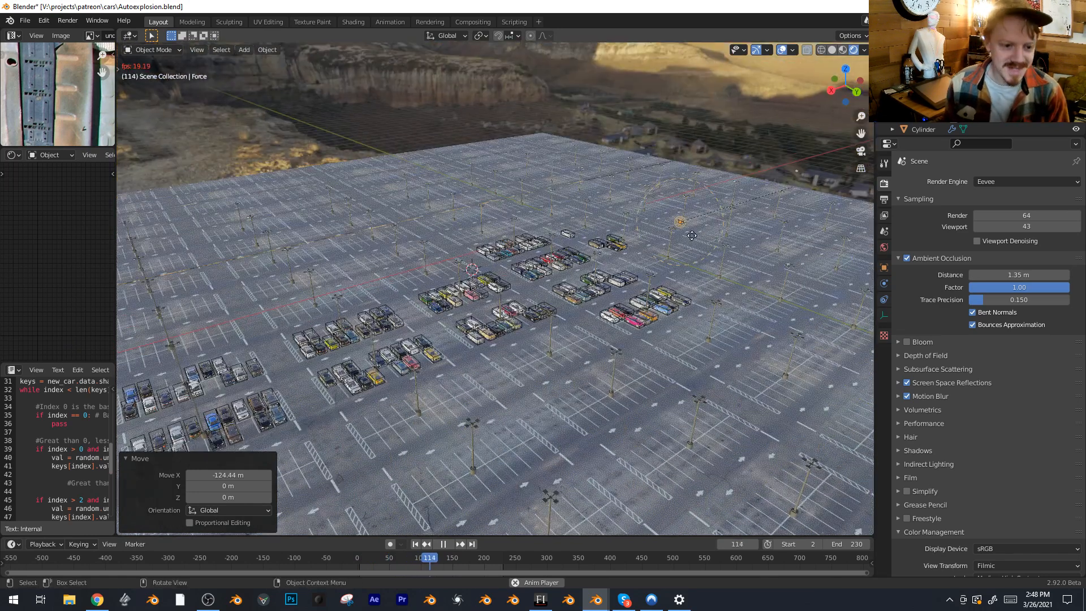
key("g")
key("x")
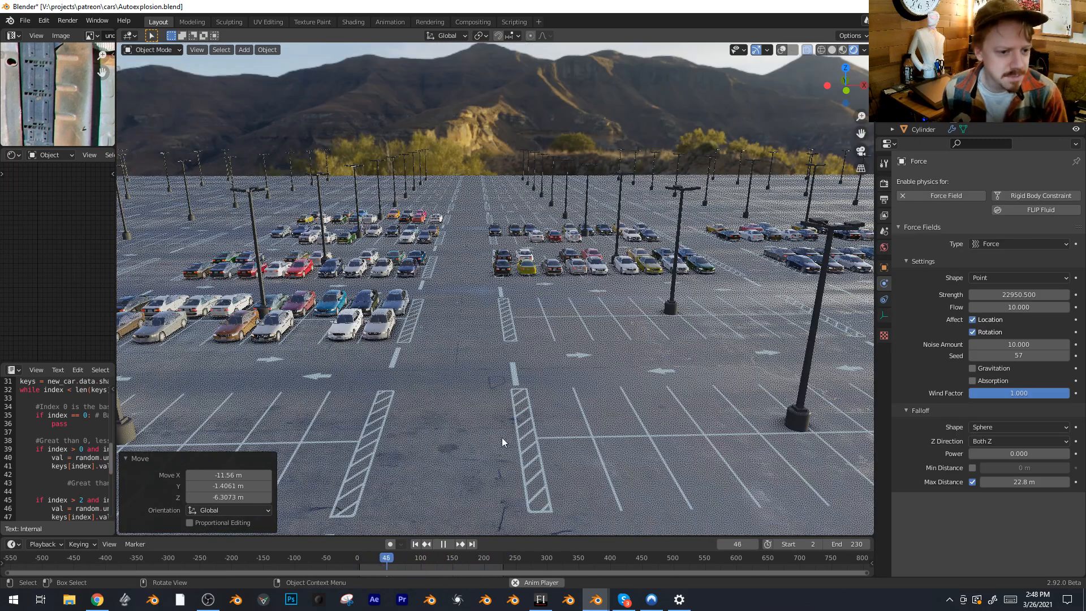
key("g")
key("z")
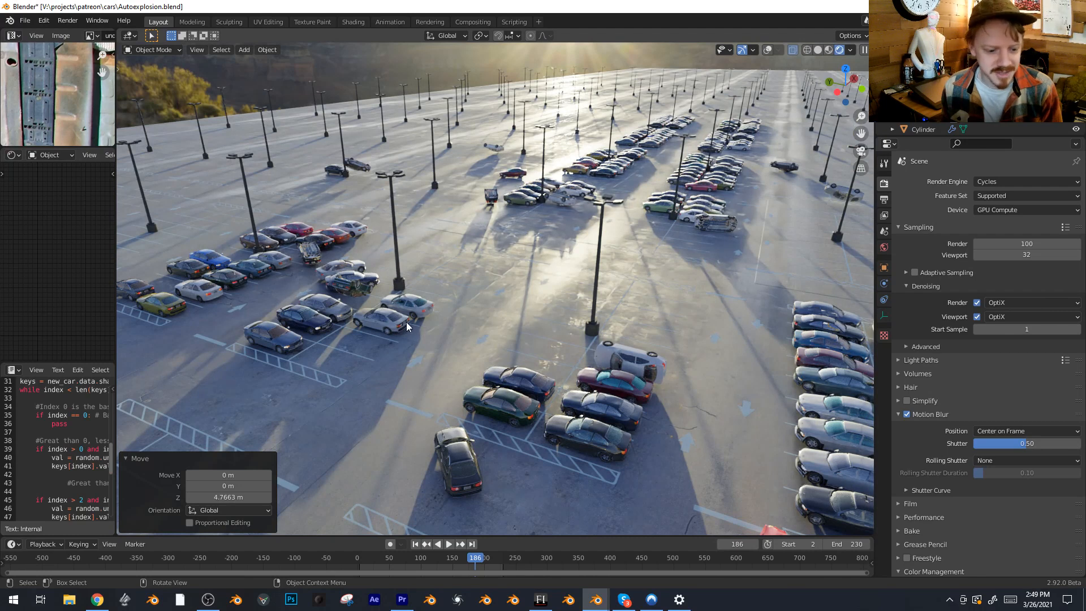
middle_click_drag(282, 344, 347, 328)
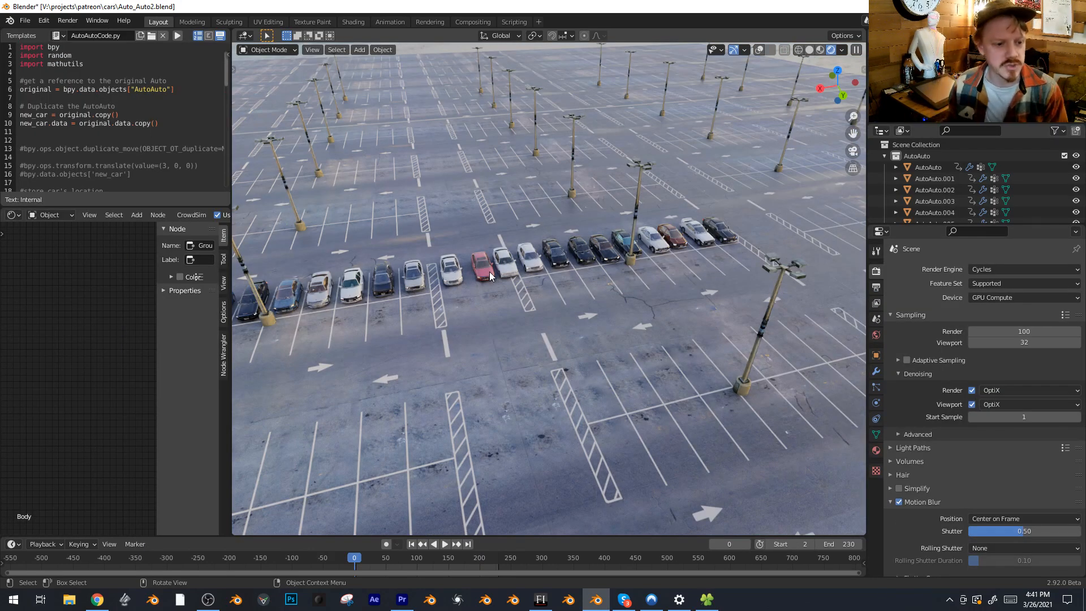
Select the red car in the parked row and switch the render engine to Eevee
left_click(490, 272)
left_click(996, 269)
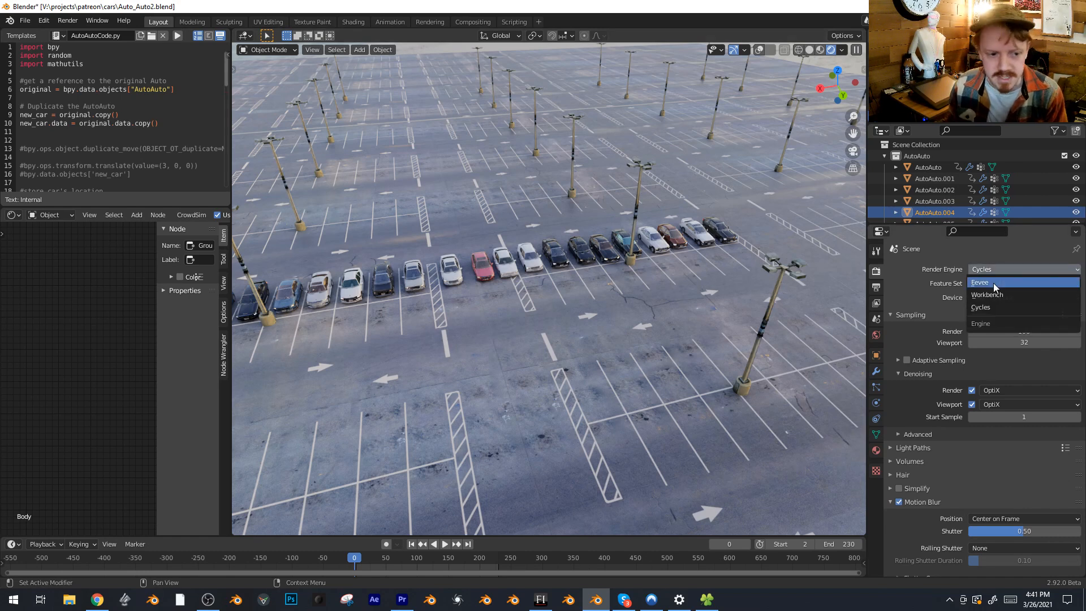
left_click(994, 282)
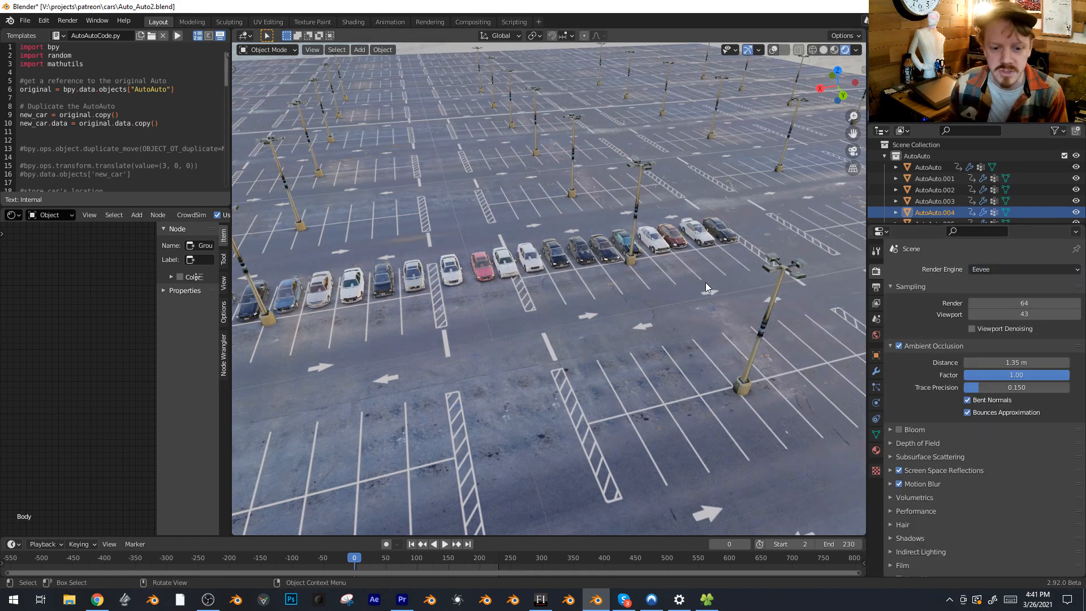
Show the selected car's materials and make #CAR COLOR CONTROLS the active material
left_click(876, 450)
scroll(952, 311, "up", 2)
scroll(952, 311, "up", 2)
left_click(939, 270)
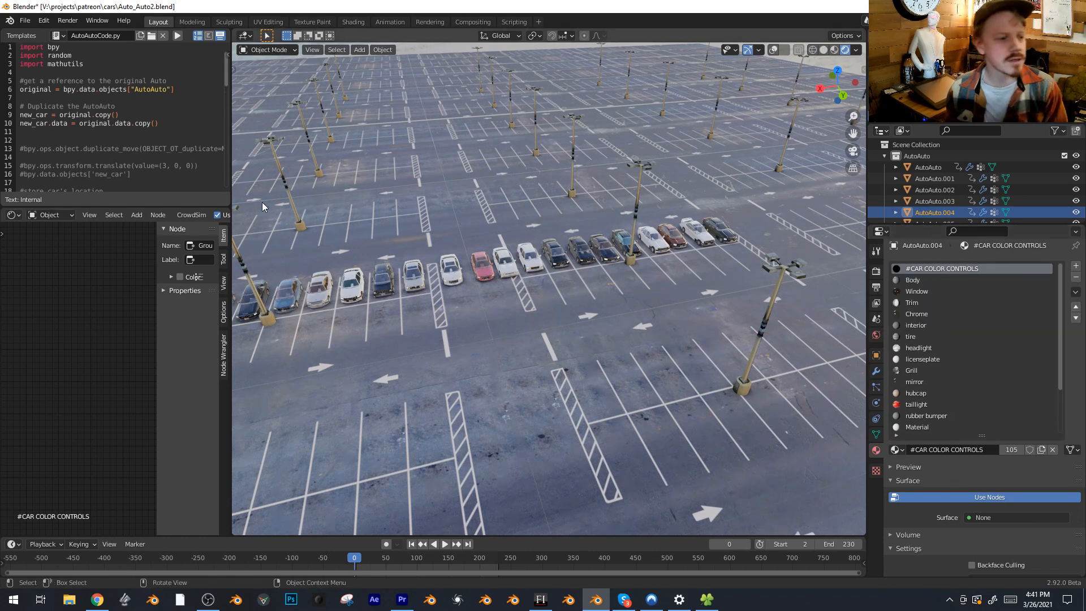
Frame the material's nodes, hide the node editor's sidebar and open the CarController node group for editing
key("Home")
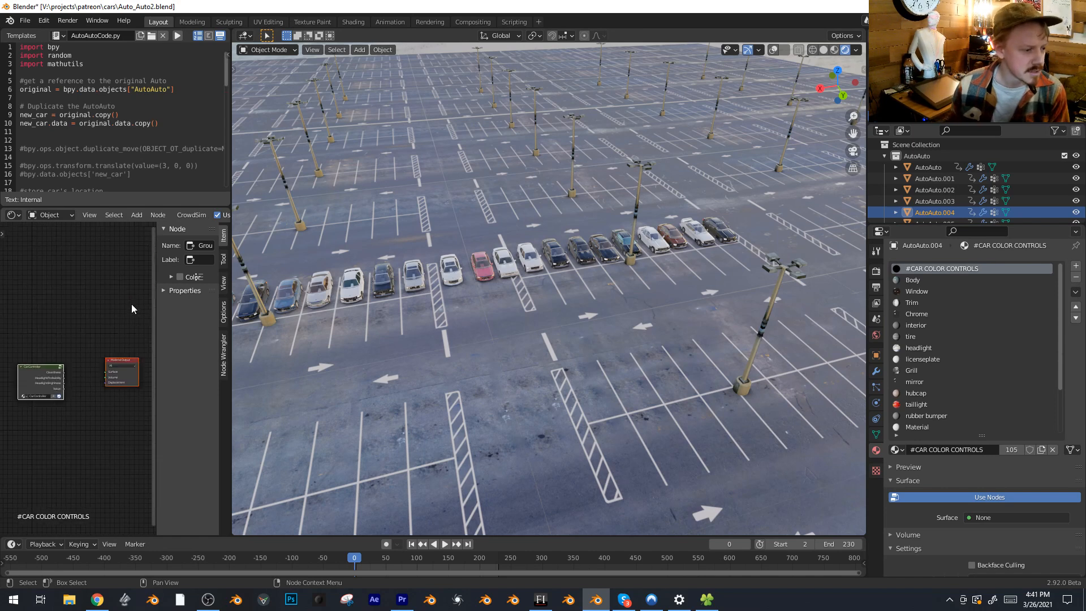
middle_click_drag(36, 304, 107, 260)
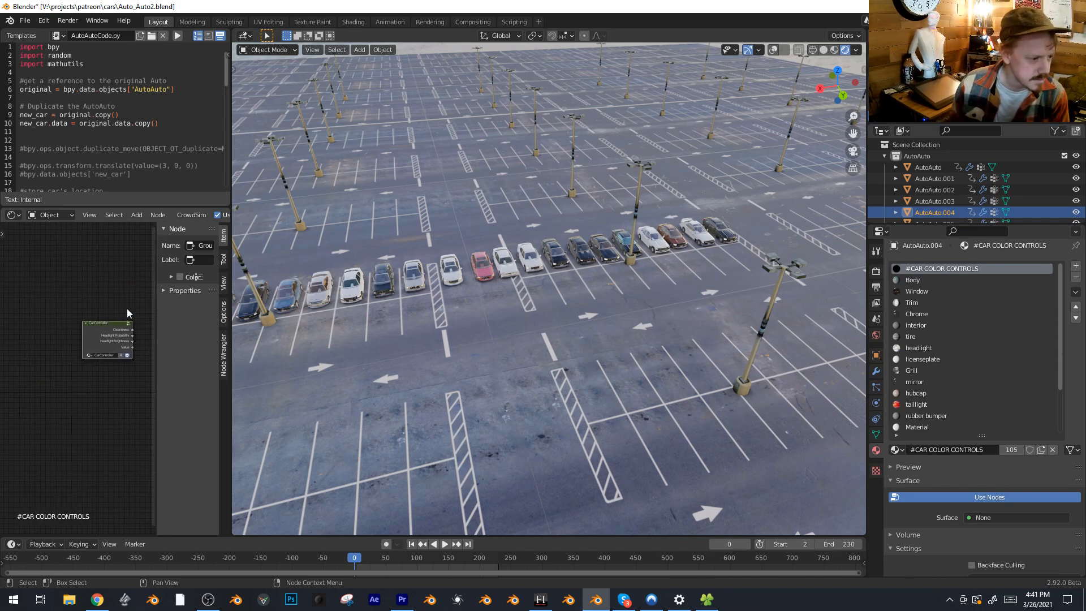
key("n")
scroll(204, 364, "up", 7)
middle_click_drag(151, 415, 106, 420)
key("Tab")
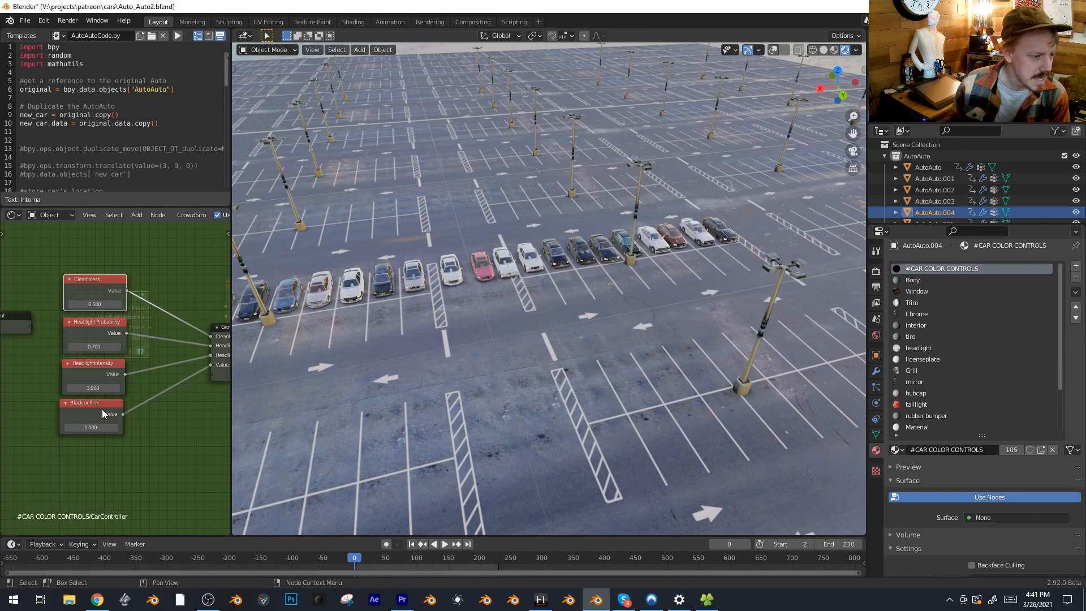
Lower the Cleanliness value in the CarController group to -21.1 and inspect the row of cars up close
left_click_drag(95, 304, 64, 304)
middle_click_drag(374, 300, 662, 317)
scroll(542, 294, "up", 3)
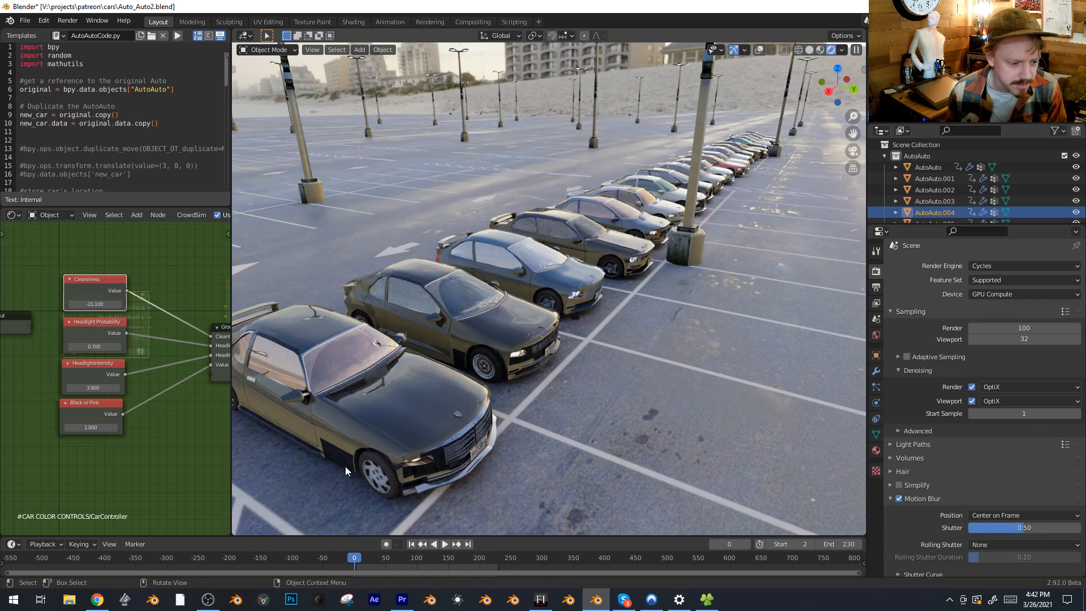
middle_click_drag(677, 254, 673, 297)
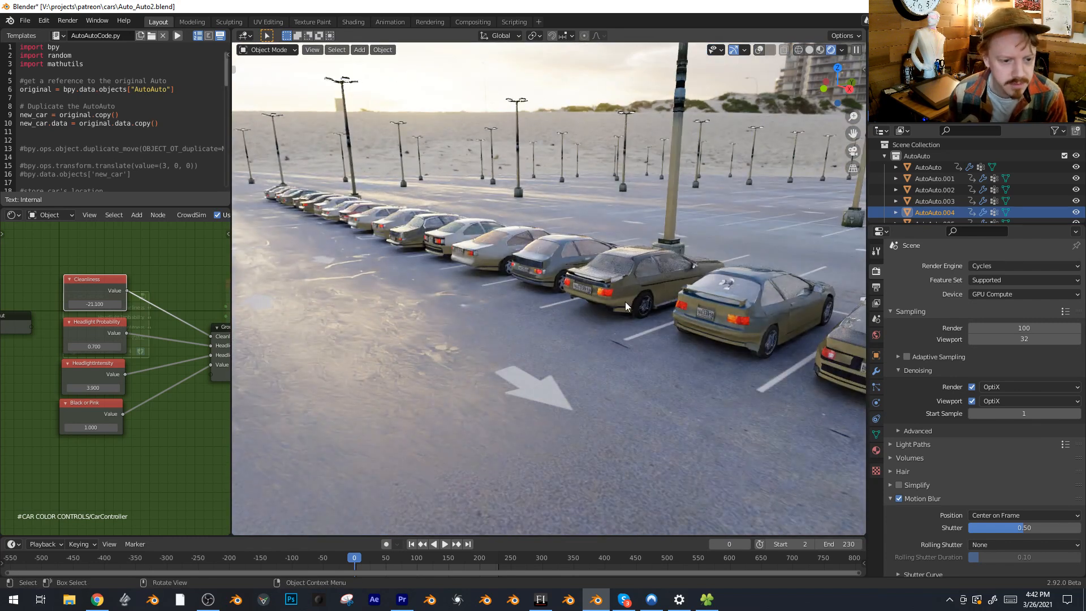
Set the Cleanliness value to 0.5
double_click(94, 303)
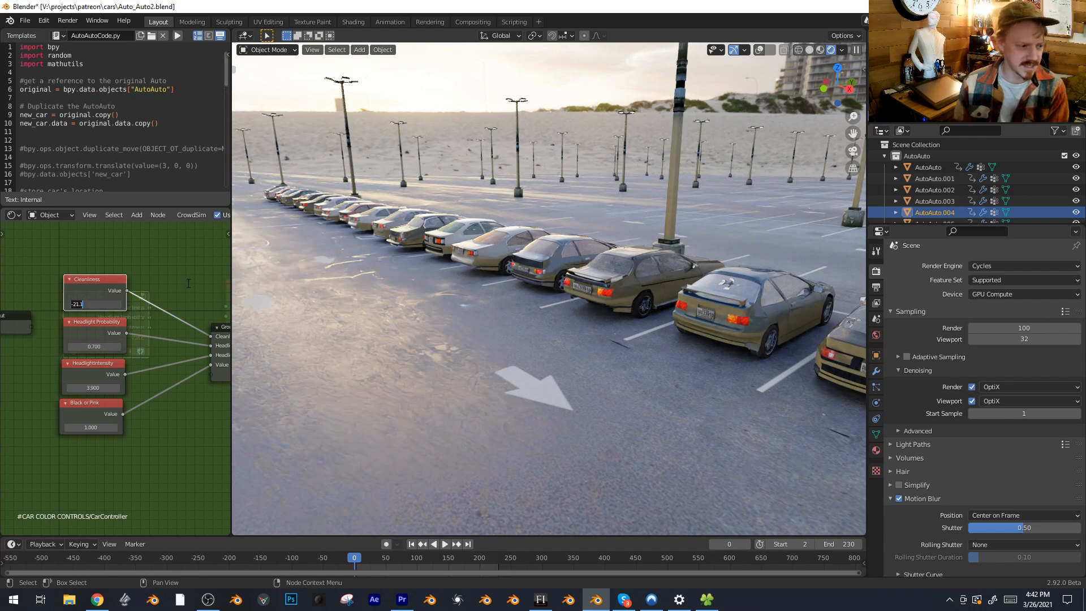
type("0.5")
key("Return")
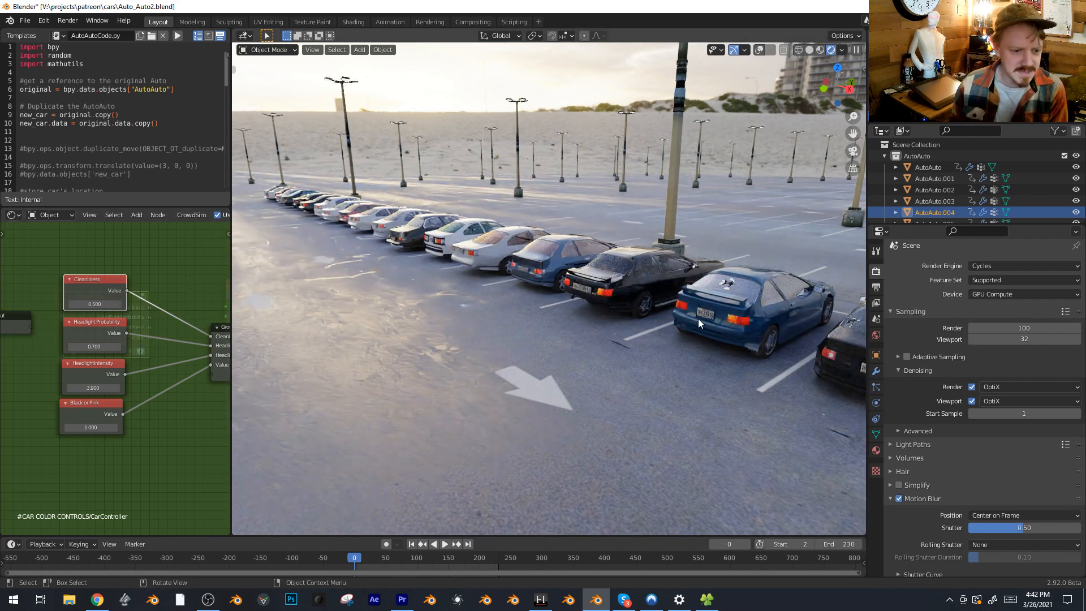
Lower the Headlight Probability to -77.5 and set the Headlight Intensity to 500 in the CarController group
middle_click_drag(698, 322, 450, 292)
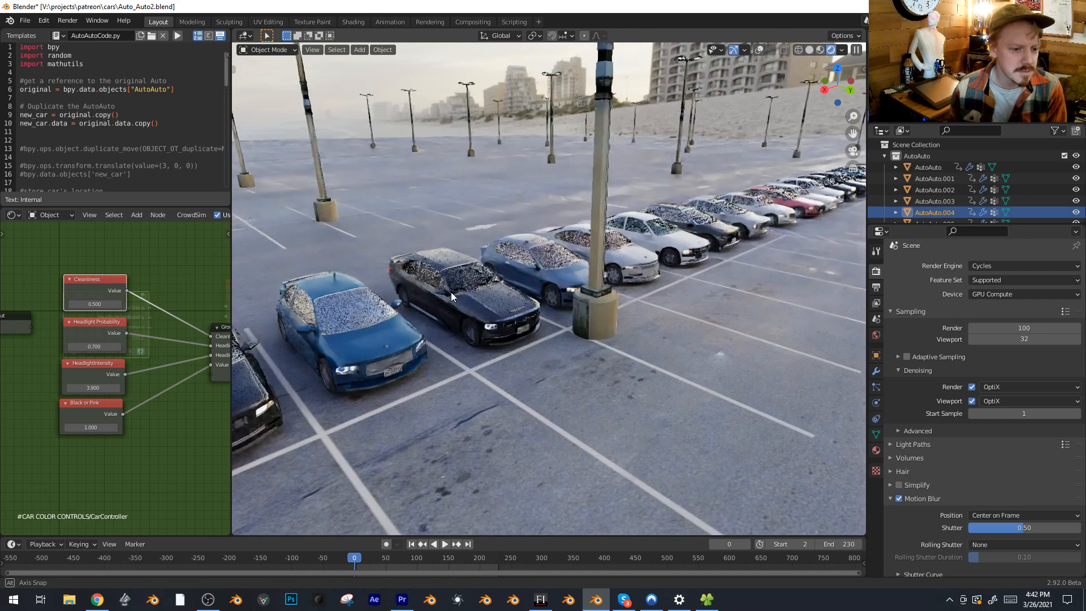
scroll(528, 304, "down", 3)
left_click_drag(96, 346, 0, 346)
left_click(94, 387)
type("500")
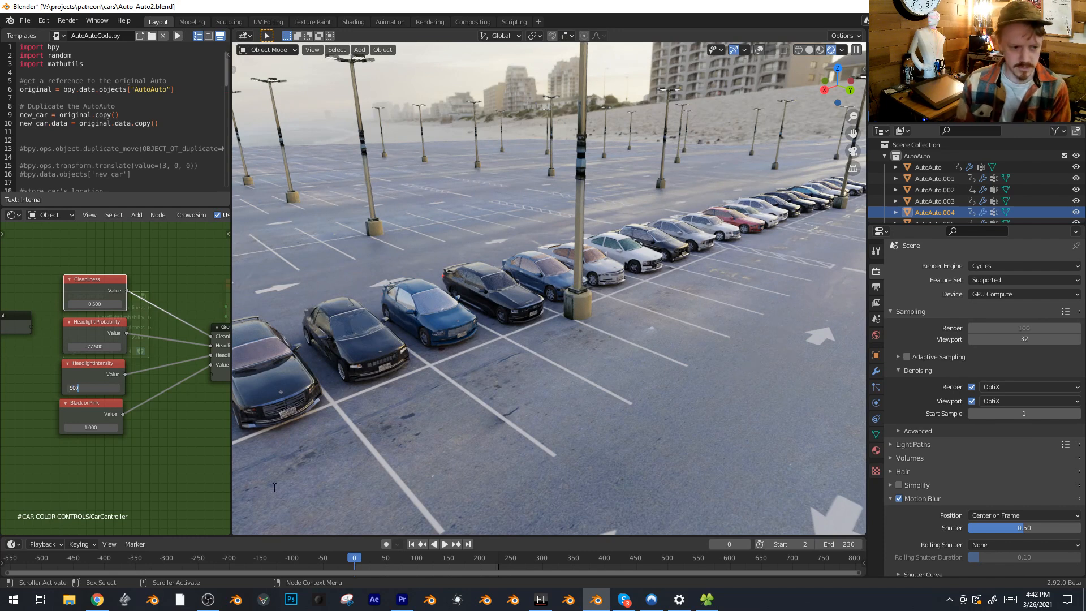
key("Return")
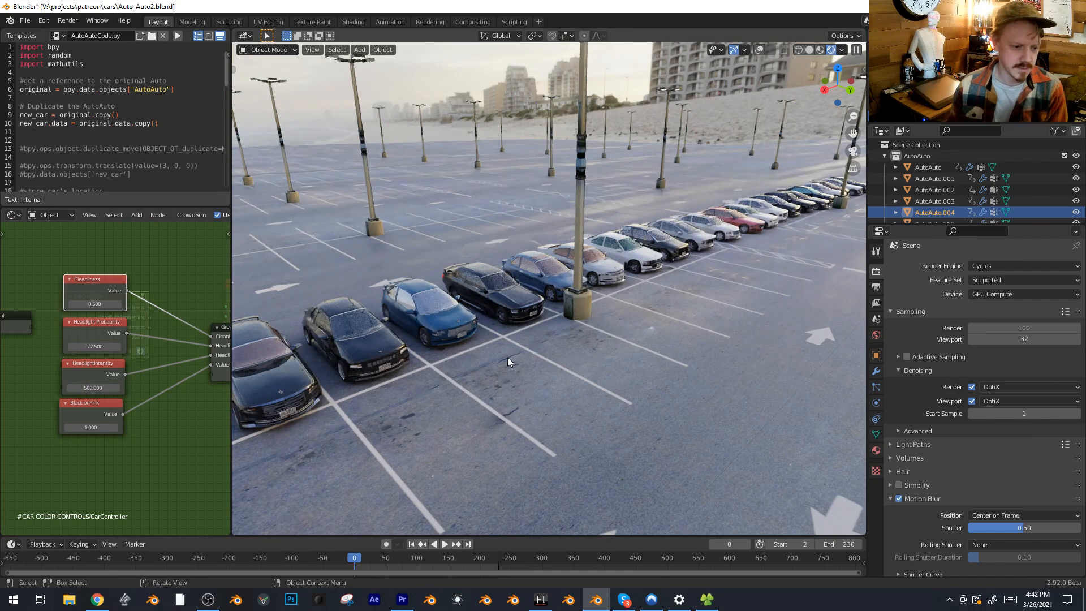
Set the Headlight Probability to 42.9 and the Headlight Intensity to 20
left_click_drag(80, 347, 57, 348)
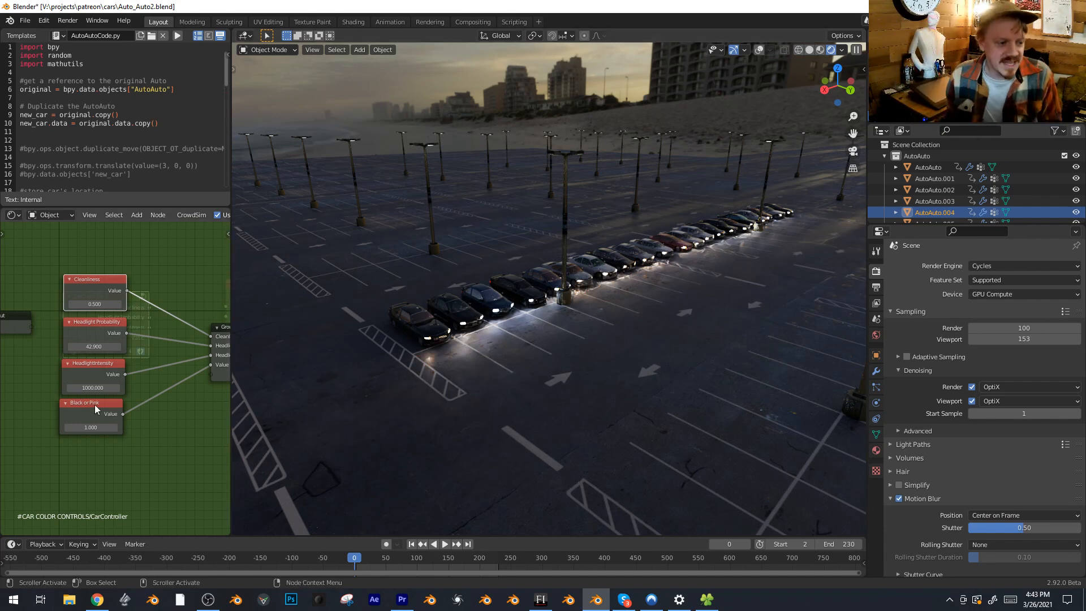
left_click(93, 388)
type("20")
key("Return")
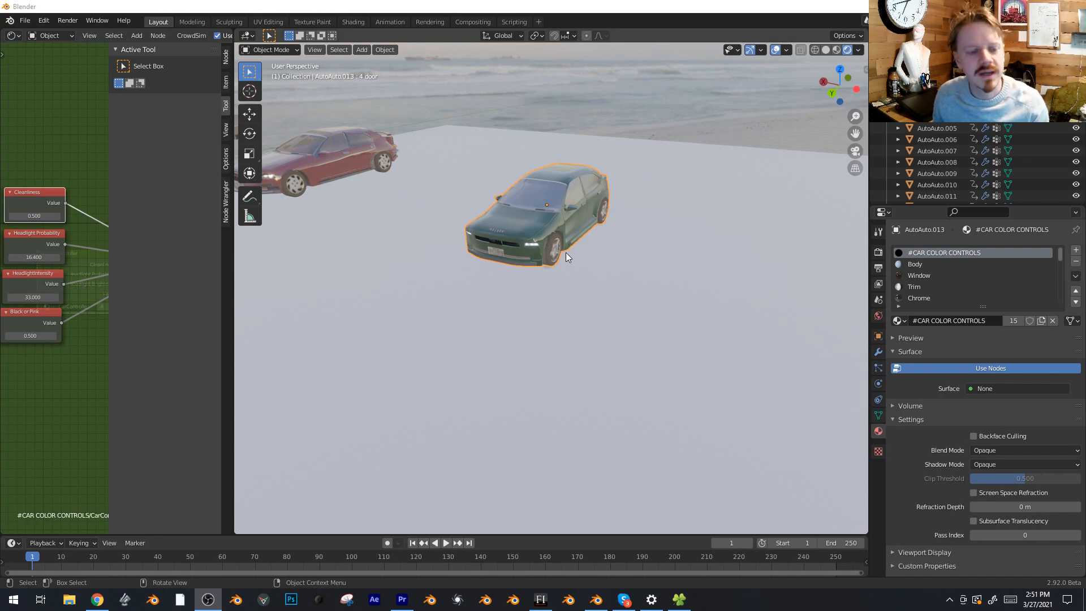
Snap the 3D cursor to the dark green car and add a cube-shaped empty there
middle_click_drag(566, 252, 544, 272)
key("shift+s")
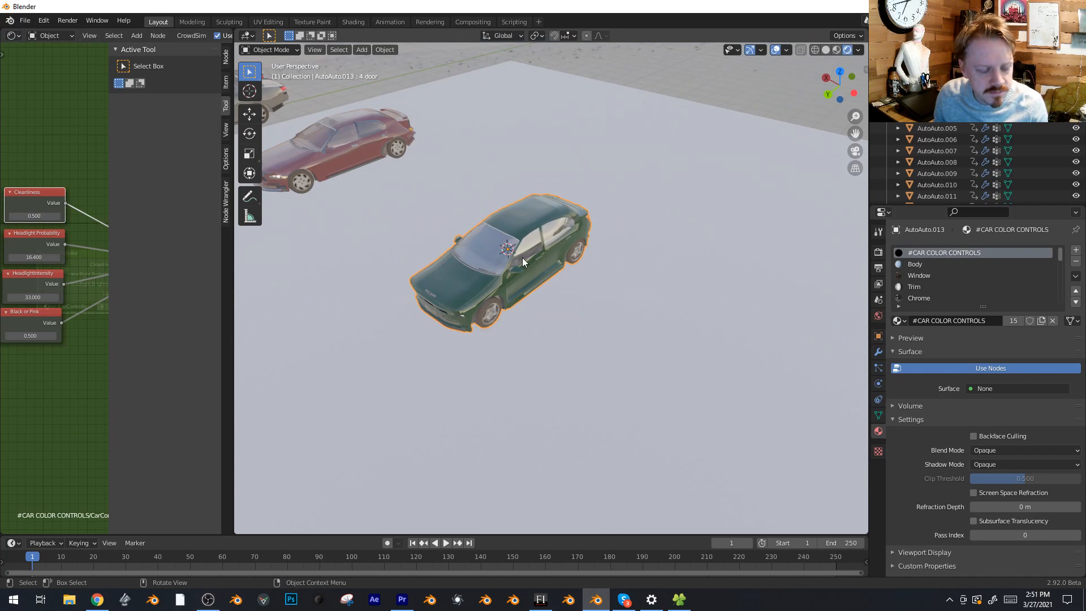
key("shift+a")
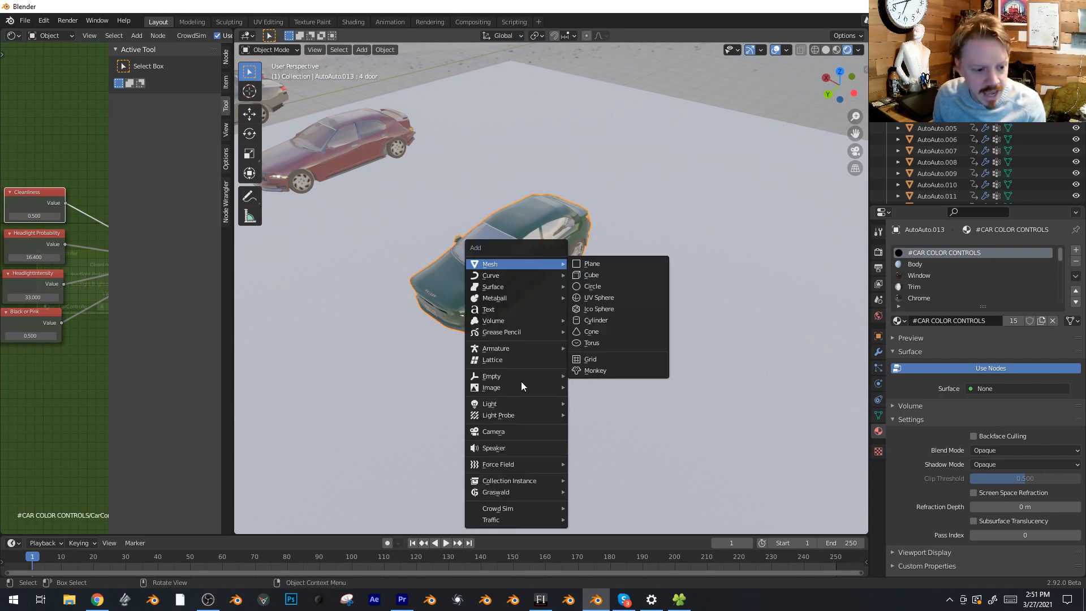
mouse_move(507, 376)
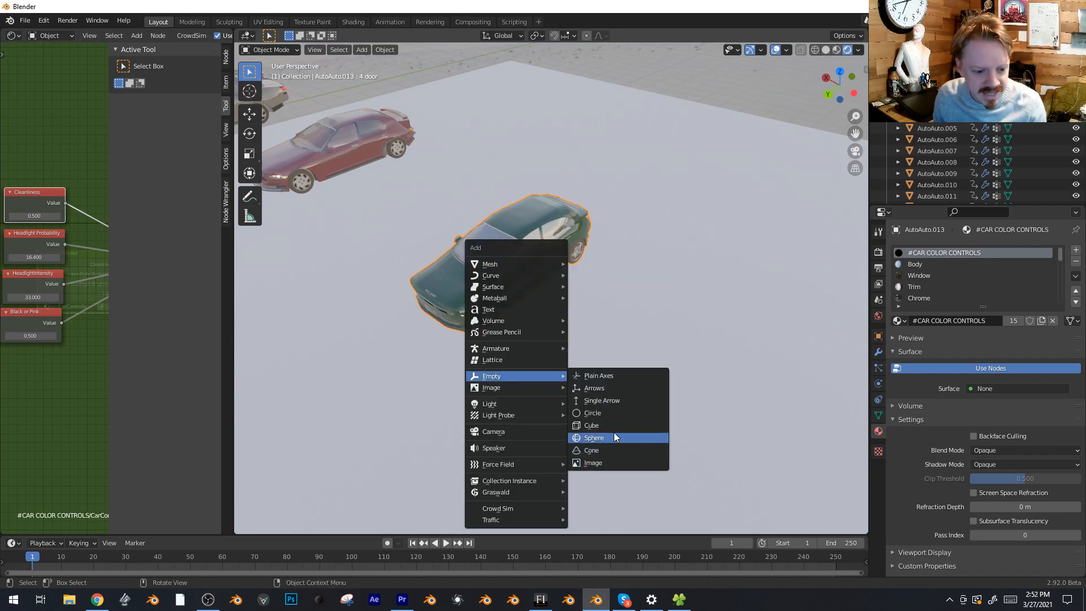
left_click(609, 425)
Parent the cube empty to the dark green car
middle_click_drag(514, 249, 487, 303)
left_click(487, 298, "shift")
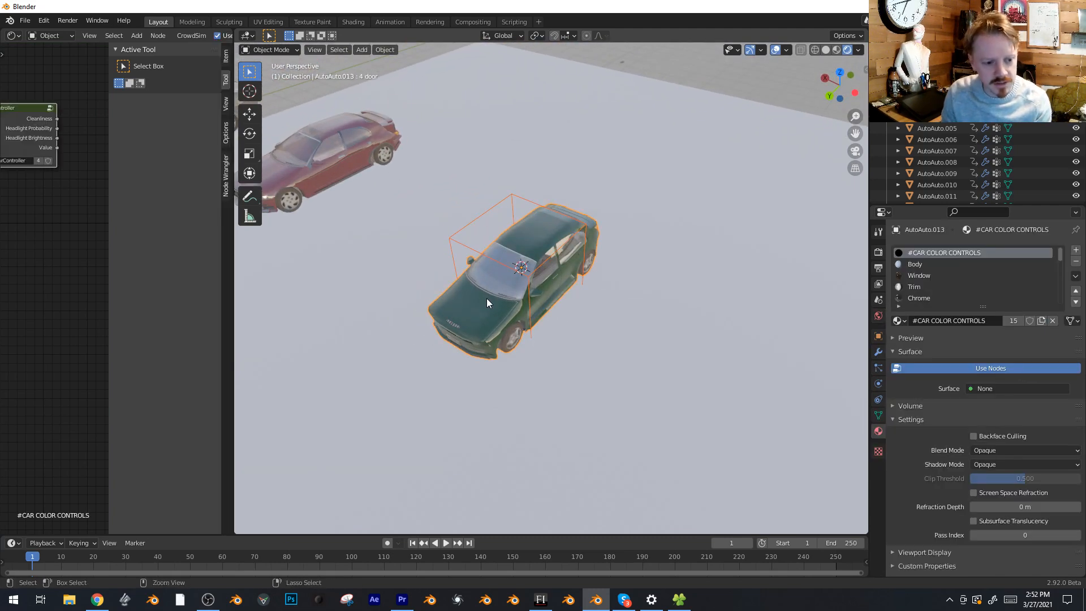
key("ctrl+p")
left_click(476, 314)
Add a spot light, rotate it about the X axis and place it ahead of the green car's front bumper, facing forward
key("shift+a")
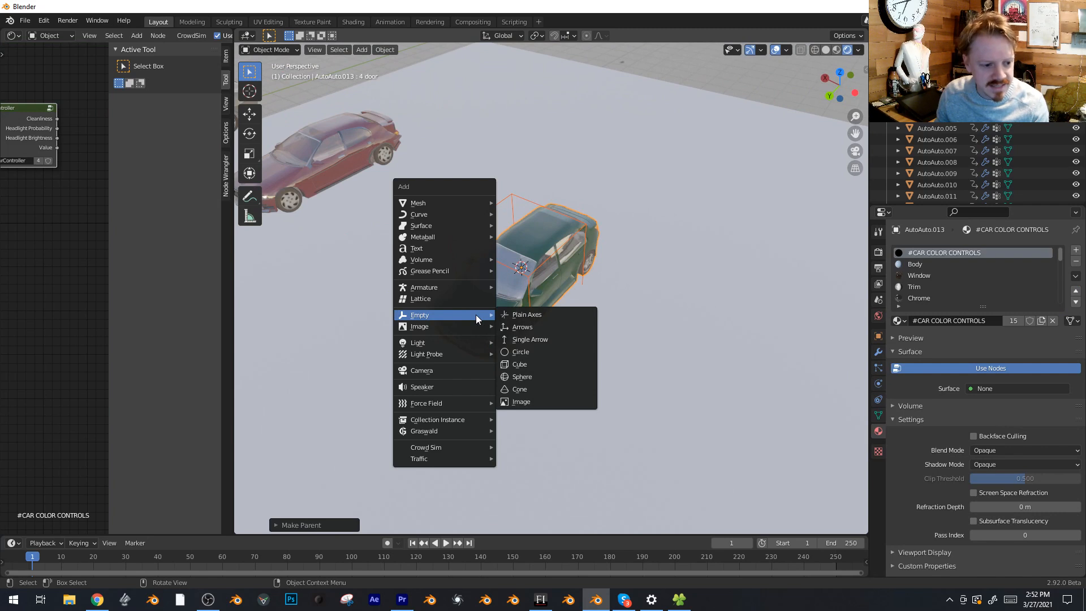
mouse_move(456, 346)
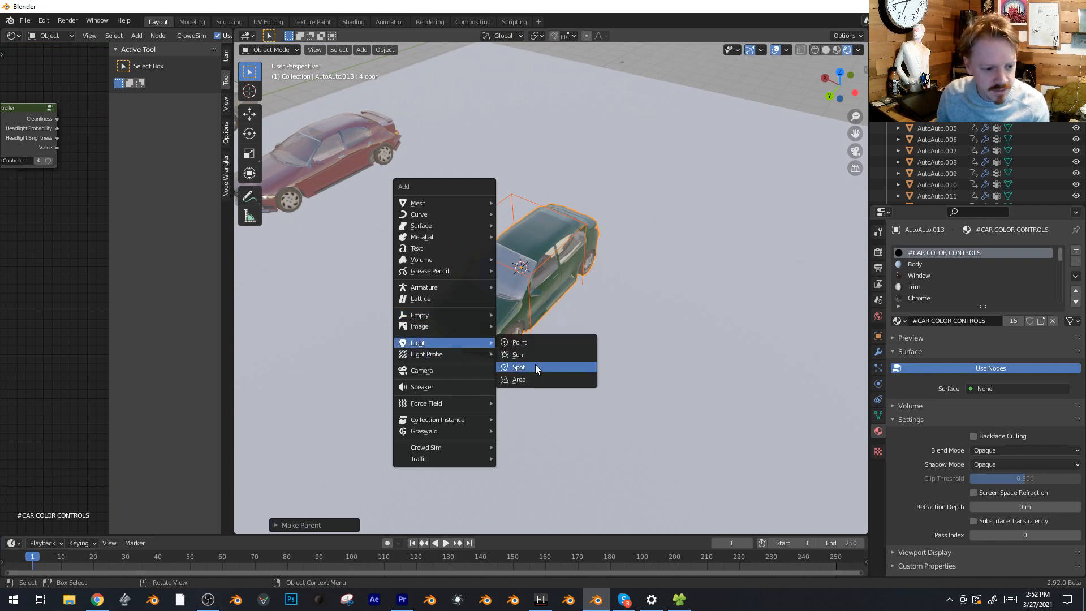
left_click(535, 367)
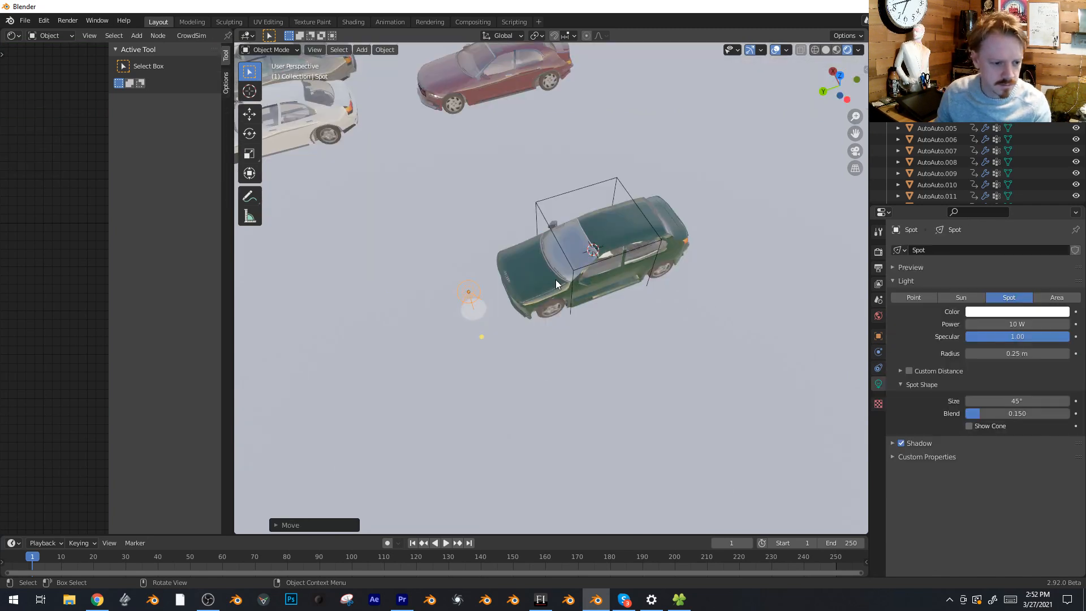
key("r")
key("x")
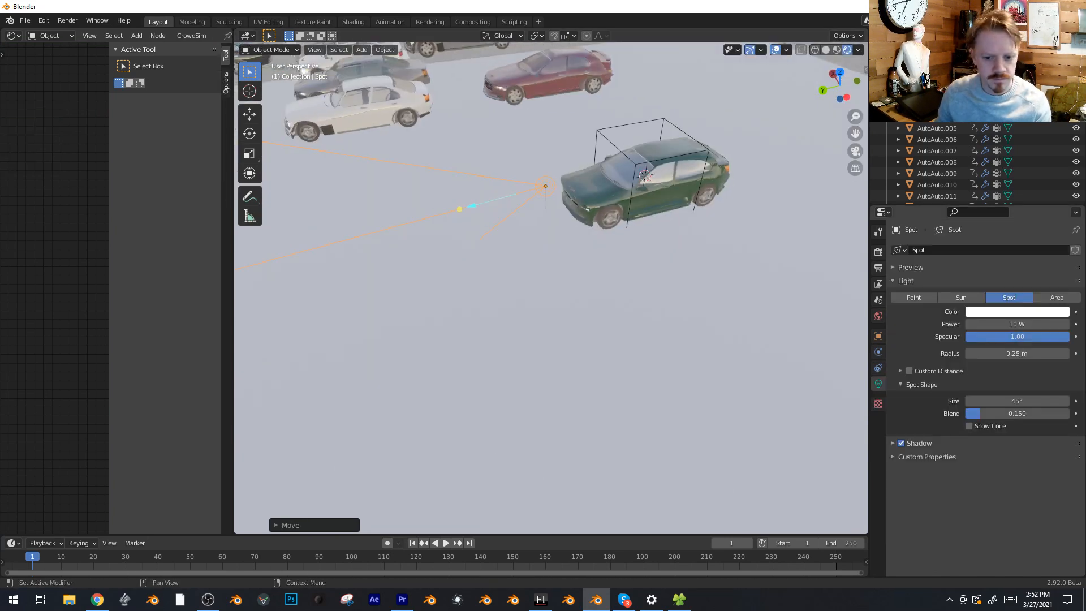
Set the spot light's power to 555 W and lower the world background strength to 0.200
left_click(1019, 325)
type("5")
key("Return")
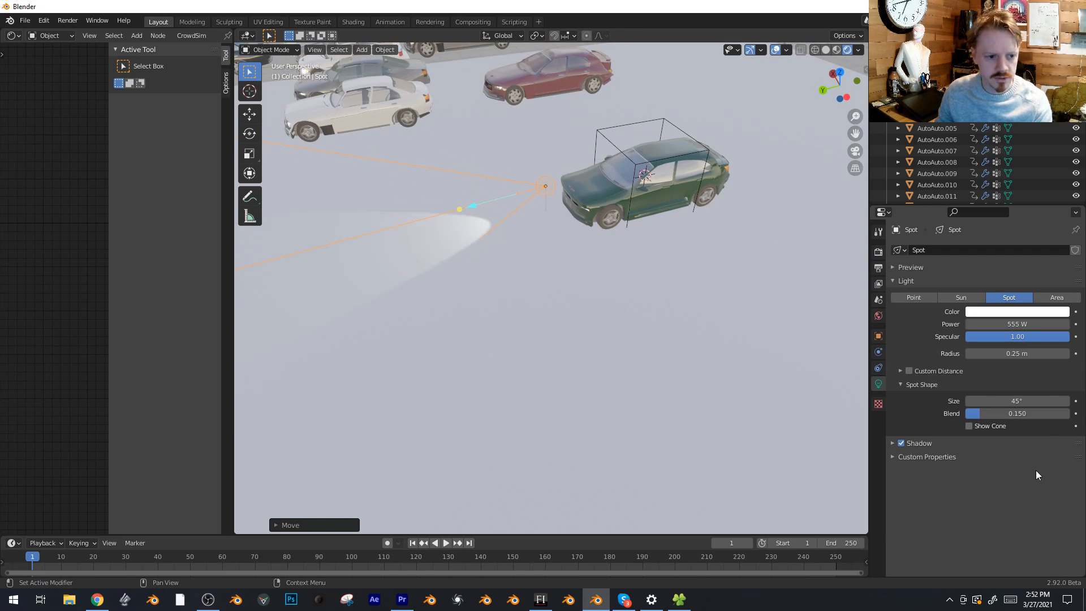
left_click(878, 315)
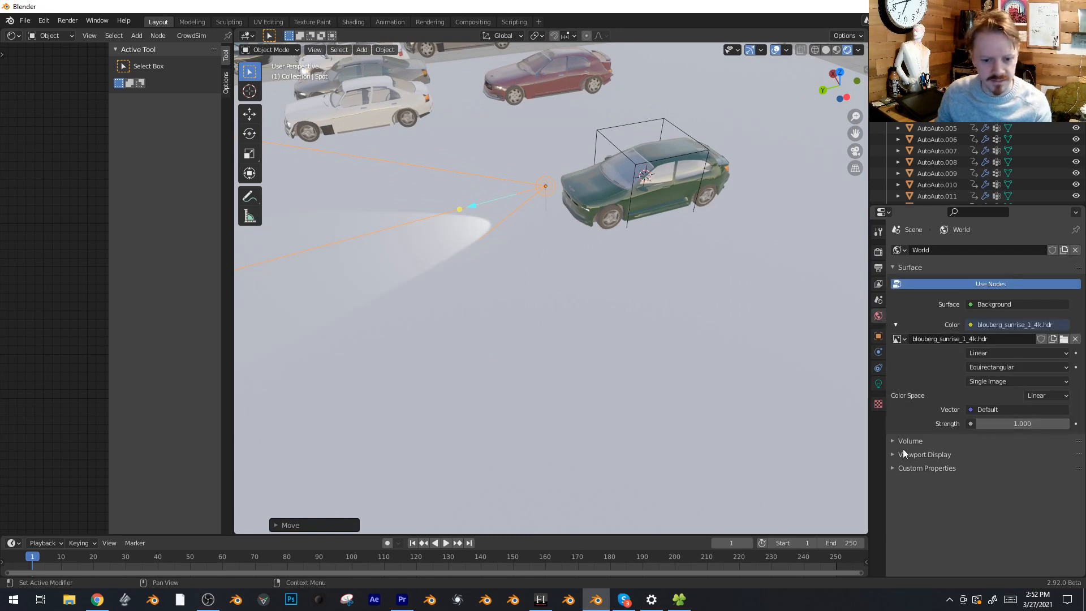
left_click_drag(1022, 425, 982, 425)
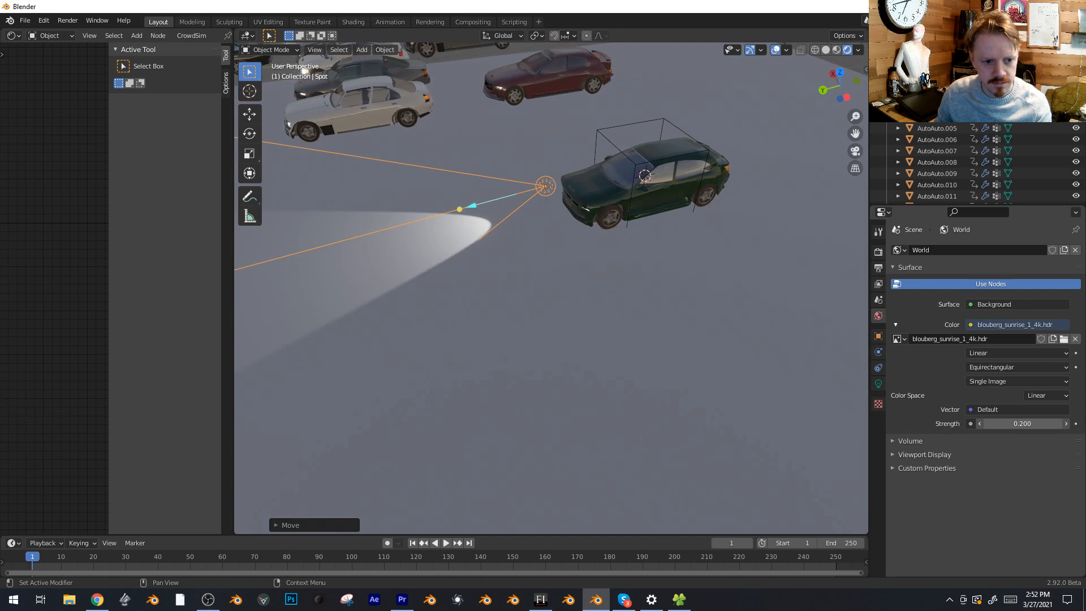
Duplicate the spot light in place and give the copy a spot size of 80.2° and a blend of 0.924
key("Delete")
left_click(537, 190)
key("shift+d")
right_click(470, 207)
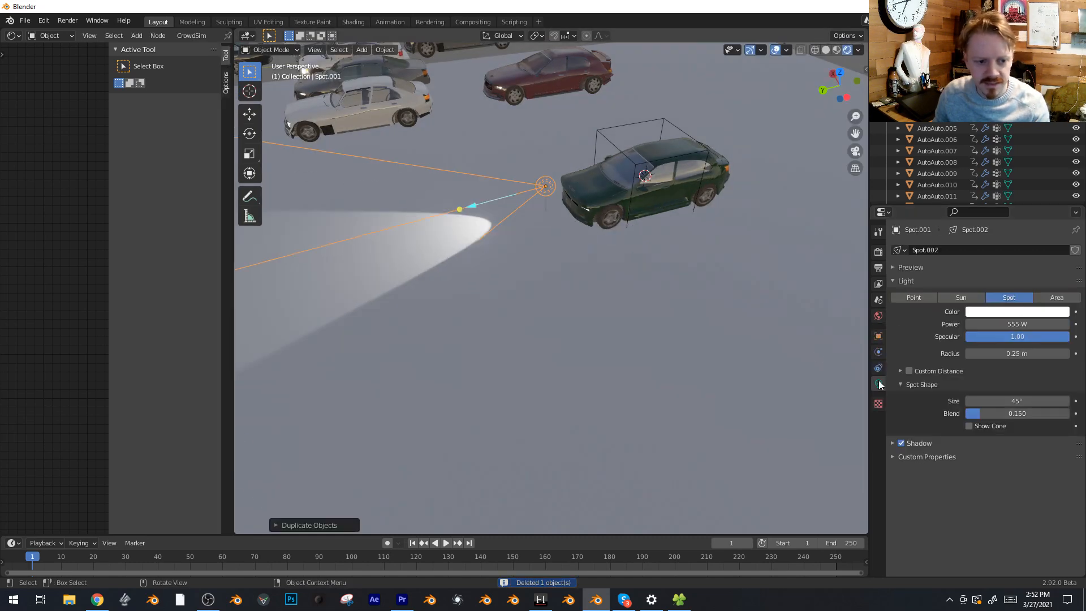
left_click_drag(1015, 400, 1061, 417)
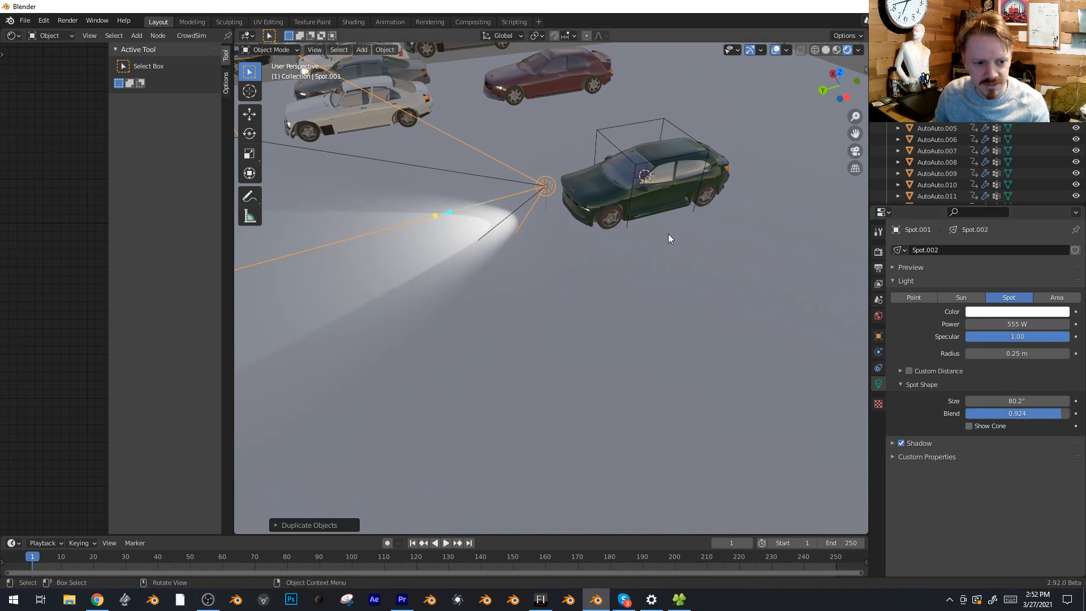
Select both spot lights and place linked duplicates of them about 1.13 m away in the negative X direction, viewed from above
key("ctrl+z")
key("ctrl+z")
key("ctrl+z")
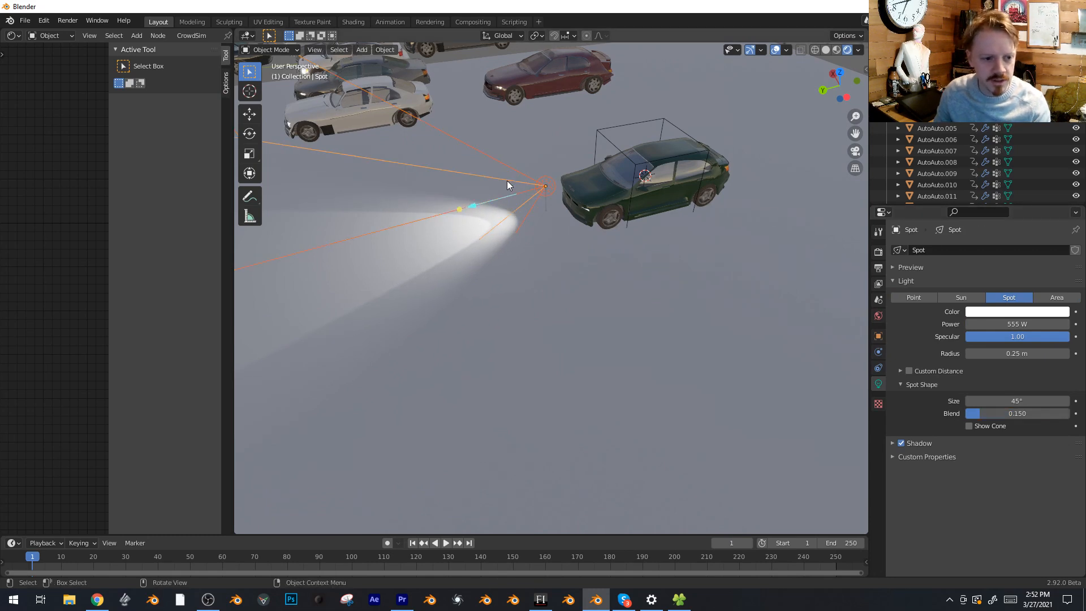
key("KP_7")
key("alt+d")
key("x")
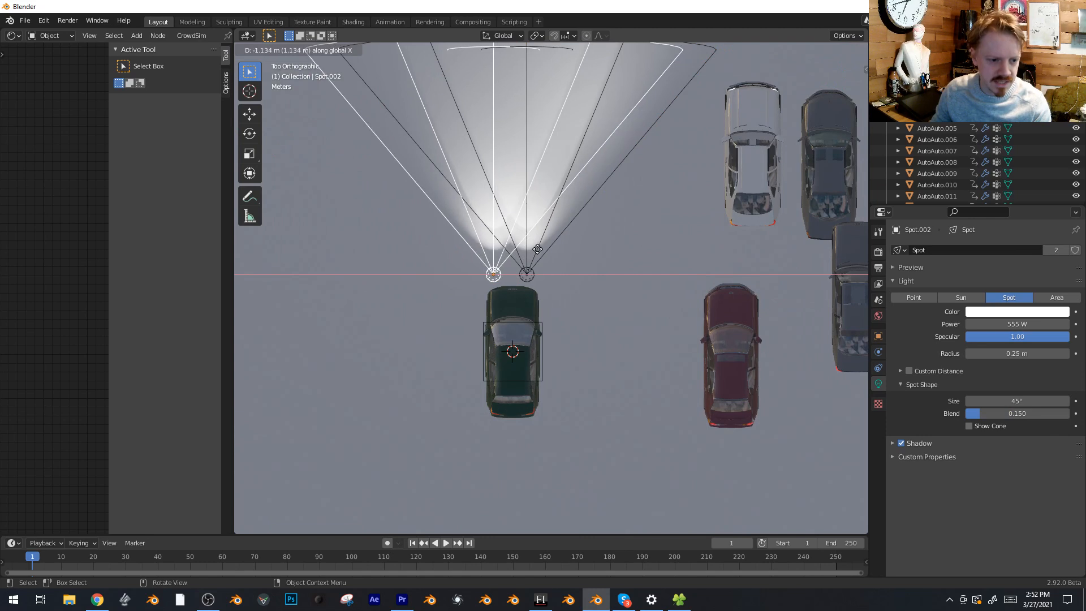
left_click(528, 256)
Move all four spot lights to line up with the green car's headlights and parent them to the cube empty, keeping transforms
left_click(541, 256, "shift")
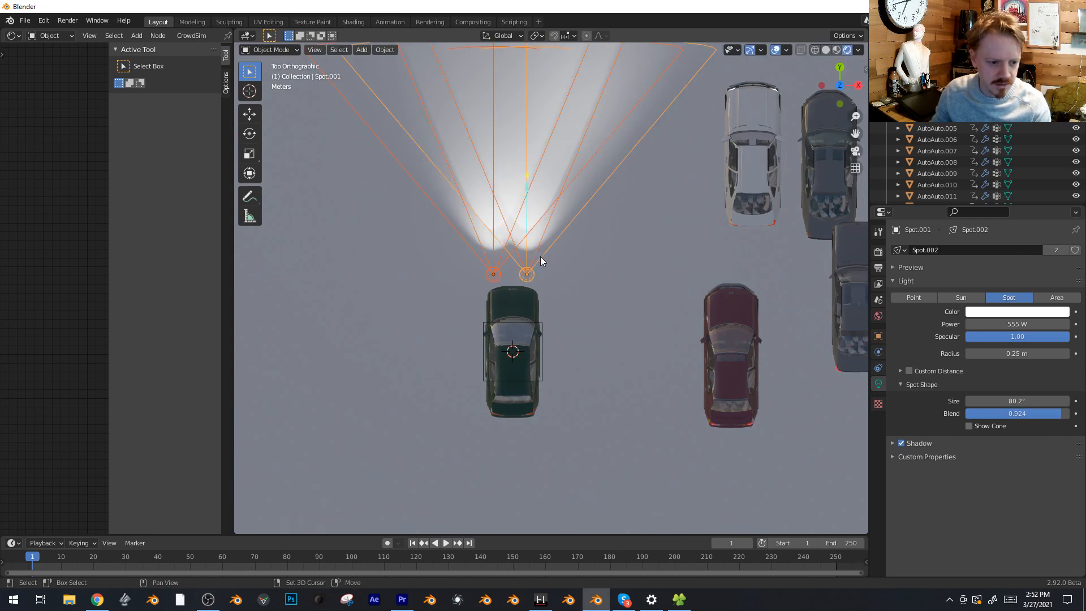
key("g")
left_click(545, 260)
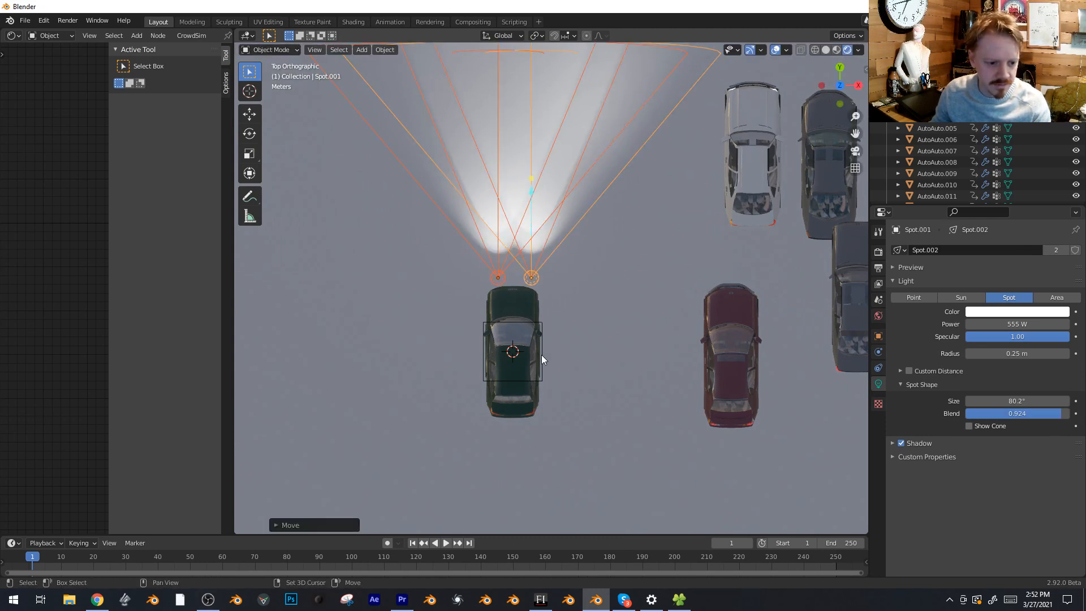
left_click(542, 355, "shift")
key("ctrl+p")
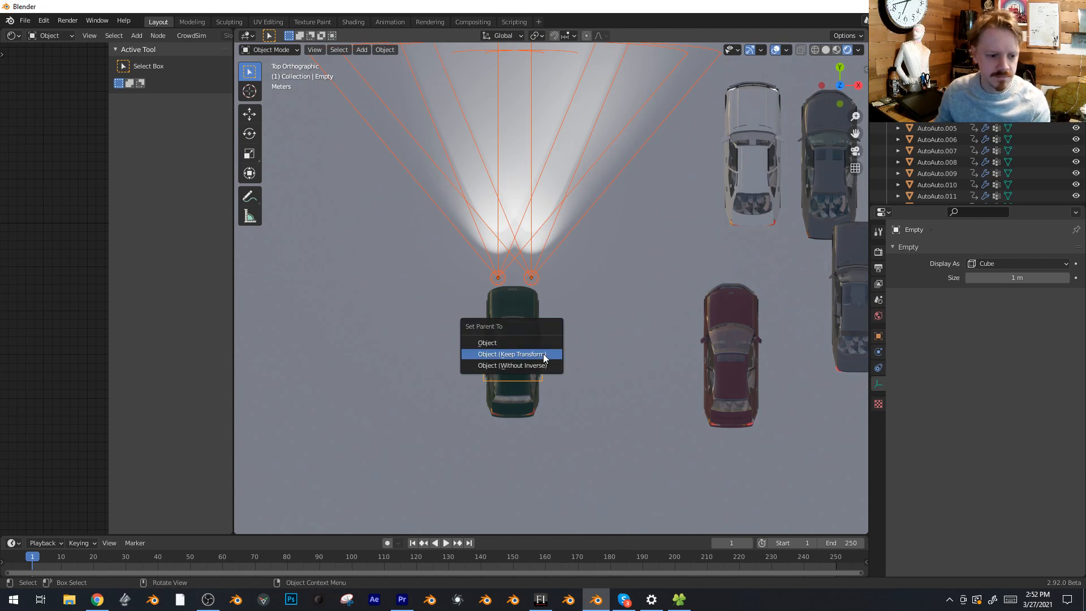
left_click(544, 354)
Duplicate the cube empty together with its headlight spots and place the copy between the green and dark red cars
middle_click_drag(543, 354, 494, 341, "shift")
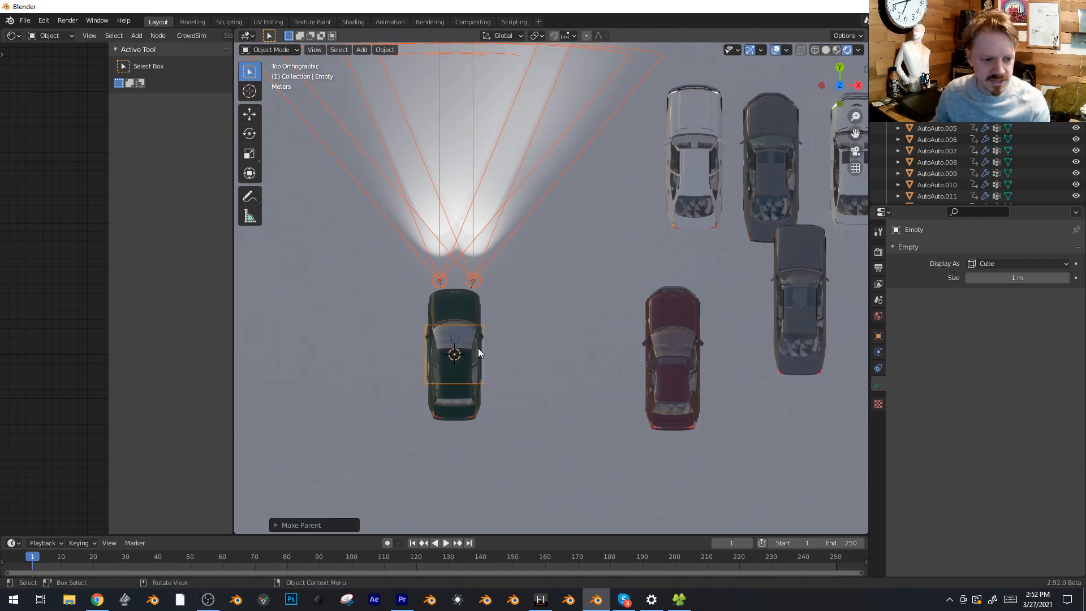
key("shift+d")
left_click(591, 288)
left_click(585, 292)
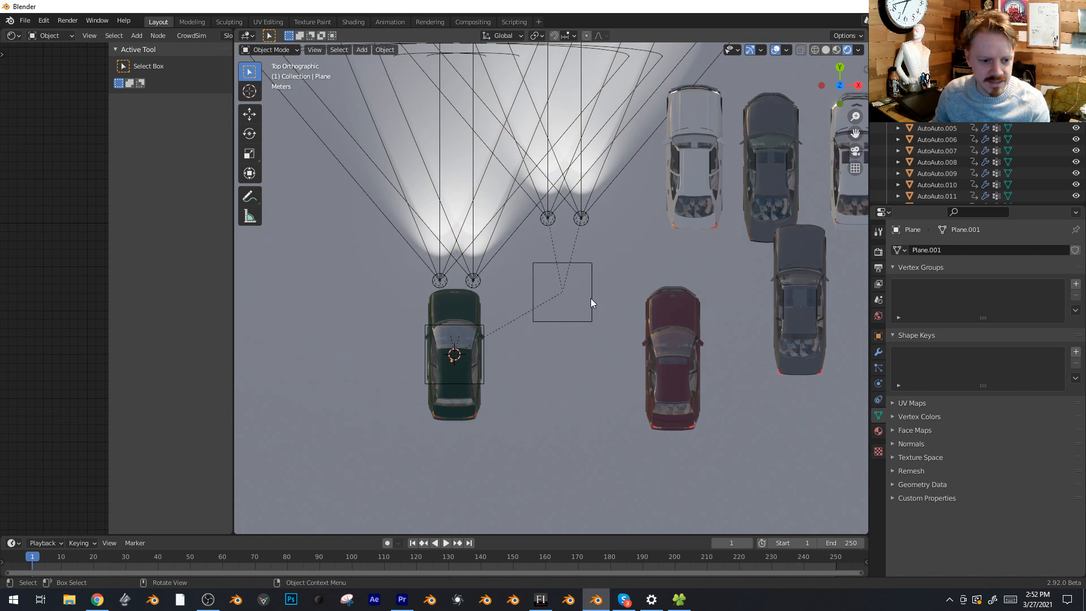
Parent the duplicated empty to the dark red car and copy the car's location and rotation onto it
left_click(593, 300)
left_click(682, 316, "shift")
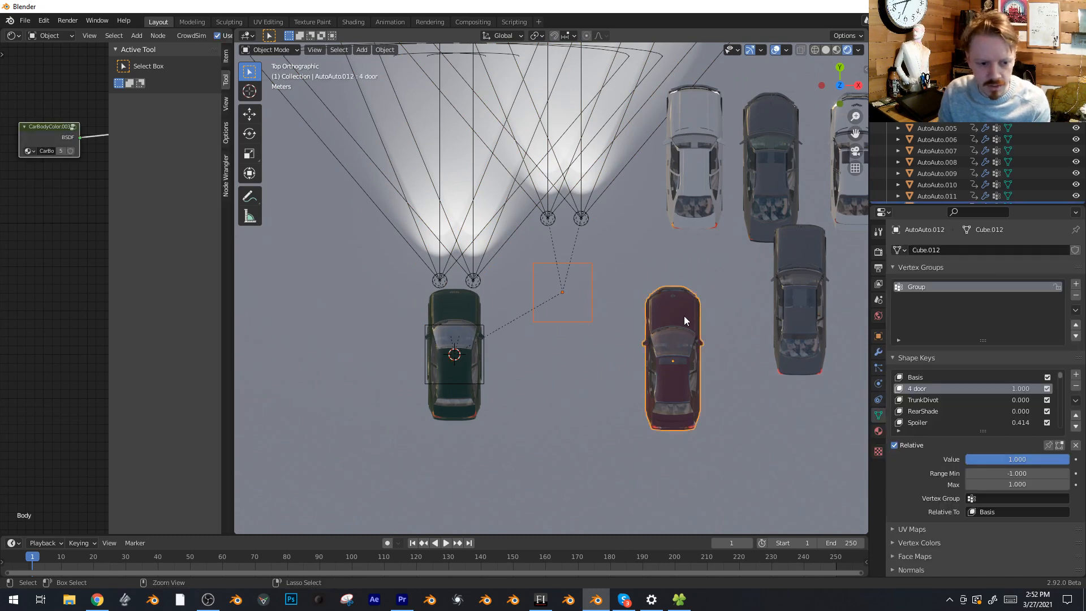
key("ctrl+p")
left_click(683, 317)
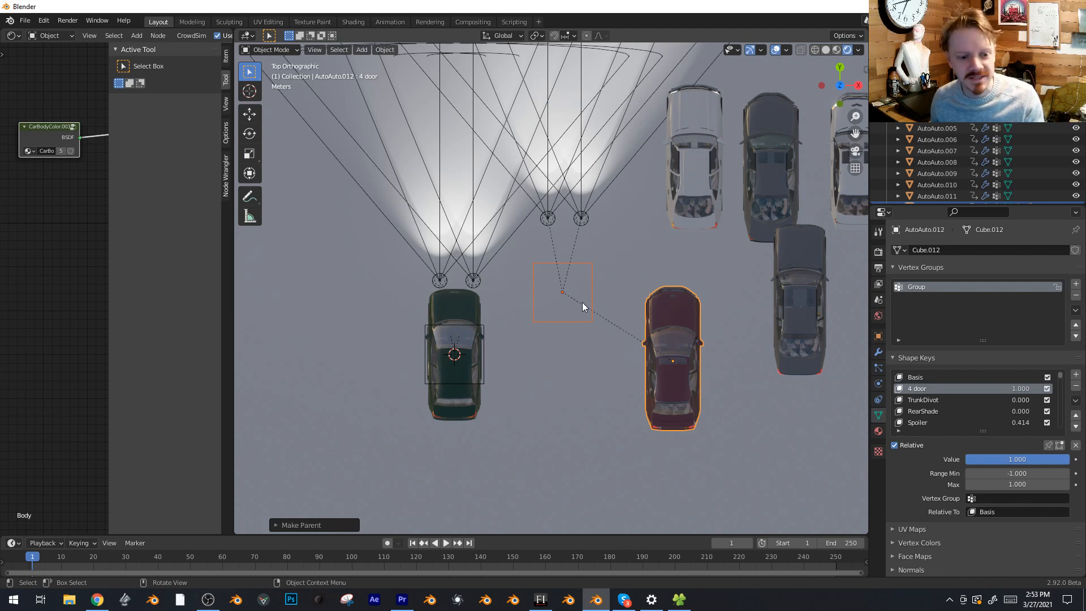
key("ctrl+c")
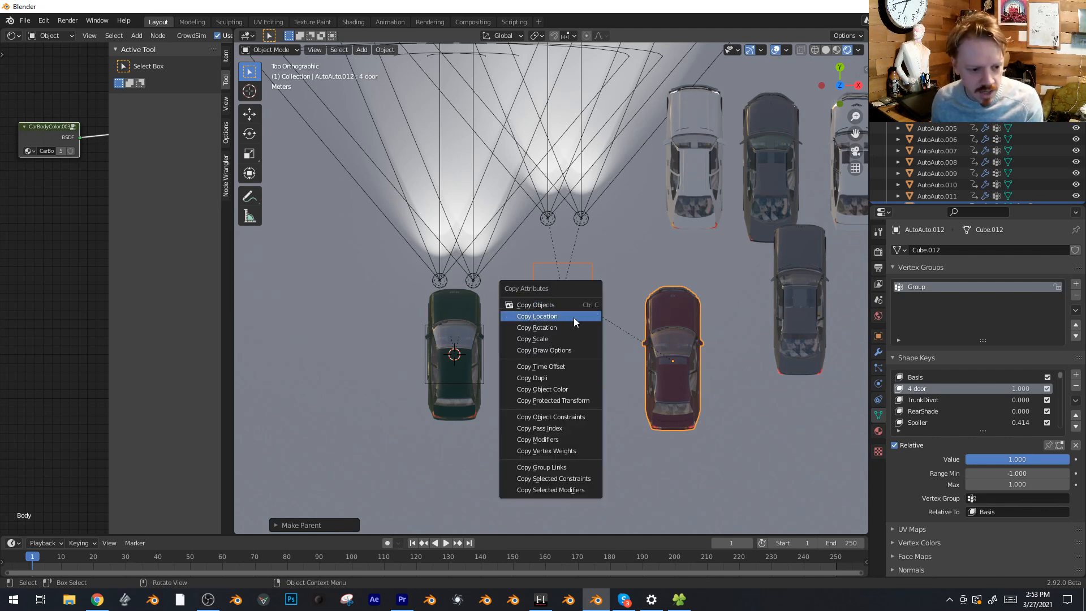
left_click(573, 317)
key("ctrl+c")
left_click(574, 329)
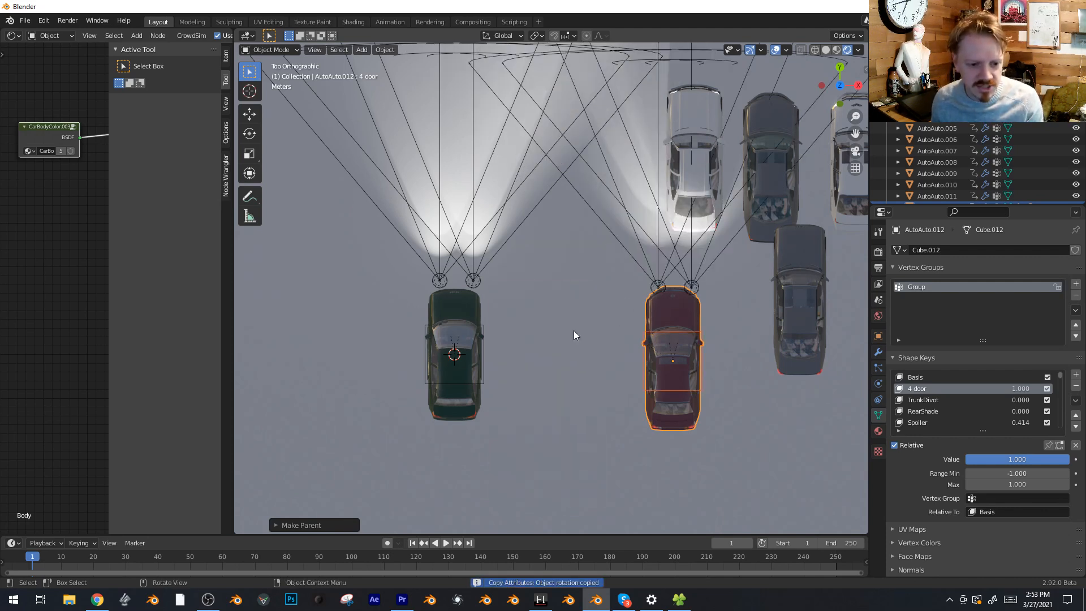
Move the dark red car with its attached headlights to the opposite side of the green car
left_click(672, 315)
left_click(669, 315)
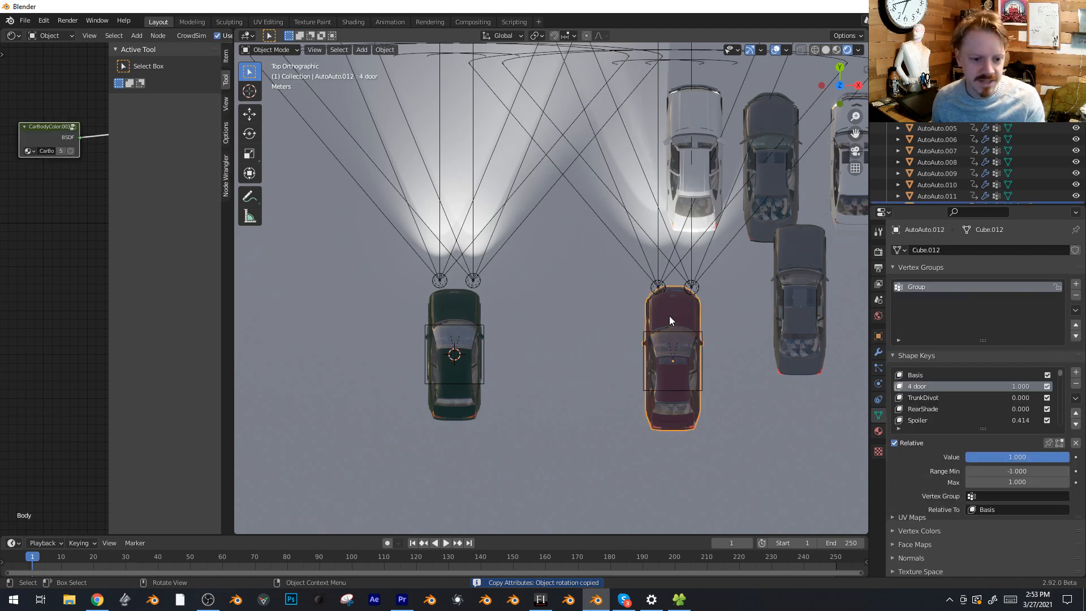
key("g")
left_click(297, 303)
middle_click_drag(392, 304, 580, 293, "shift")
scroll(576, 293, "down", 3)
key("g")
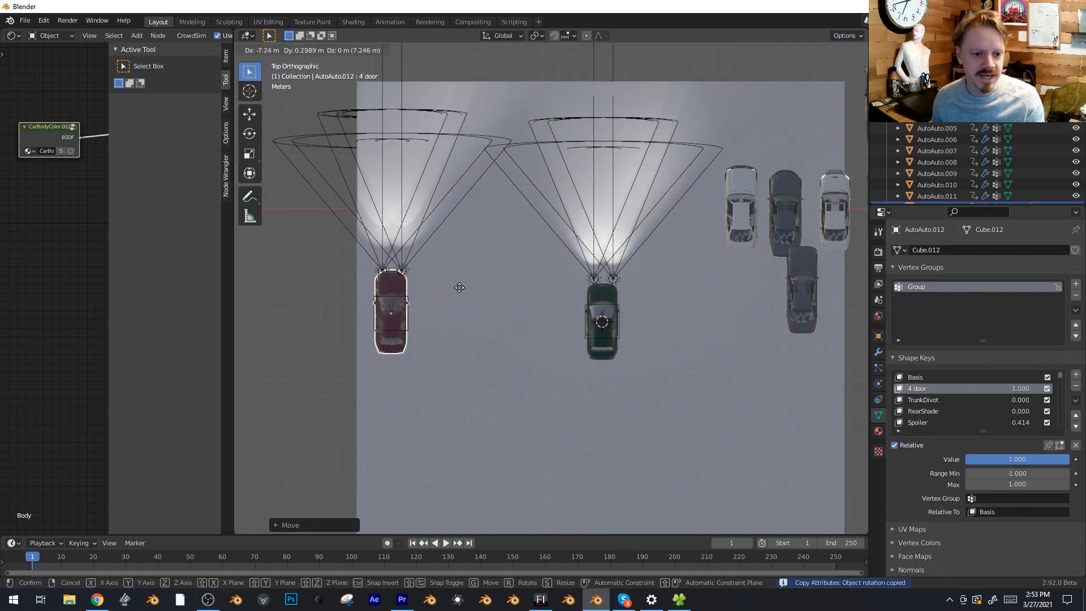
left_click(517, 291)
Add a point light and move it behind the dark red car's rear bumper, beside one taillight
key("shift+a")
mouse_move(526, 340)
left_click(598, 337)
key("g")
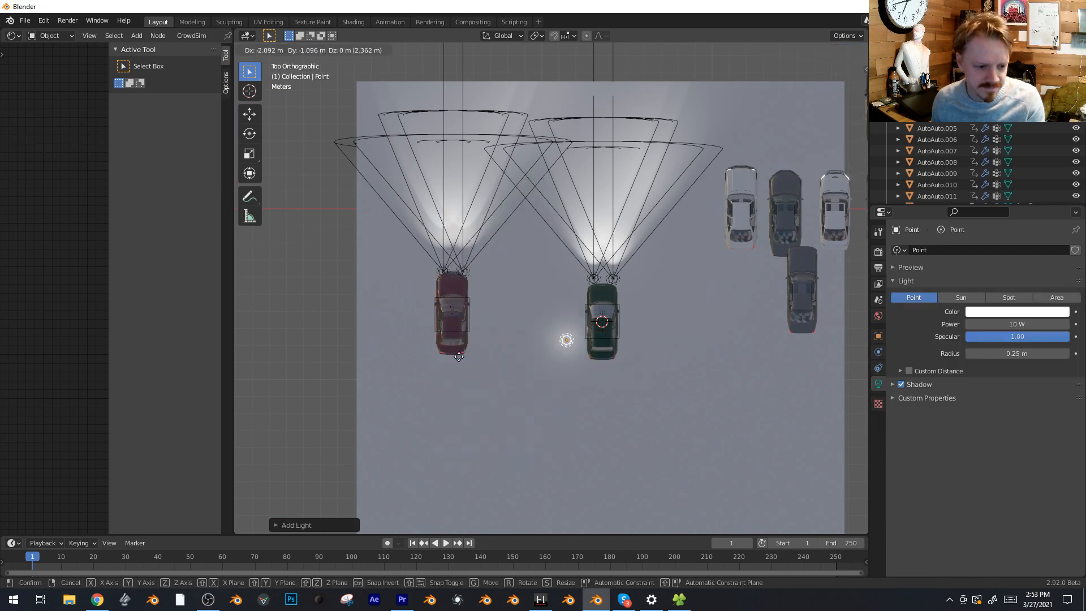
left_click(379, 358)
Place a linked duplicate of the point light about 1.23 m along X by the other taillight and change their shared color
key("alt+d")
key("x")
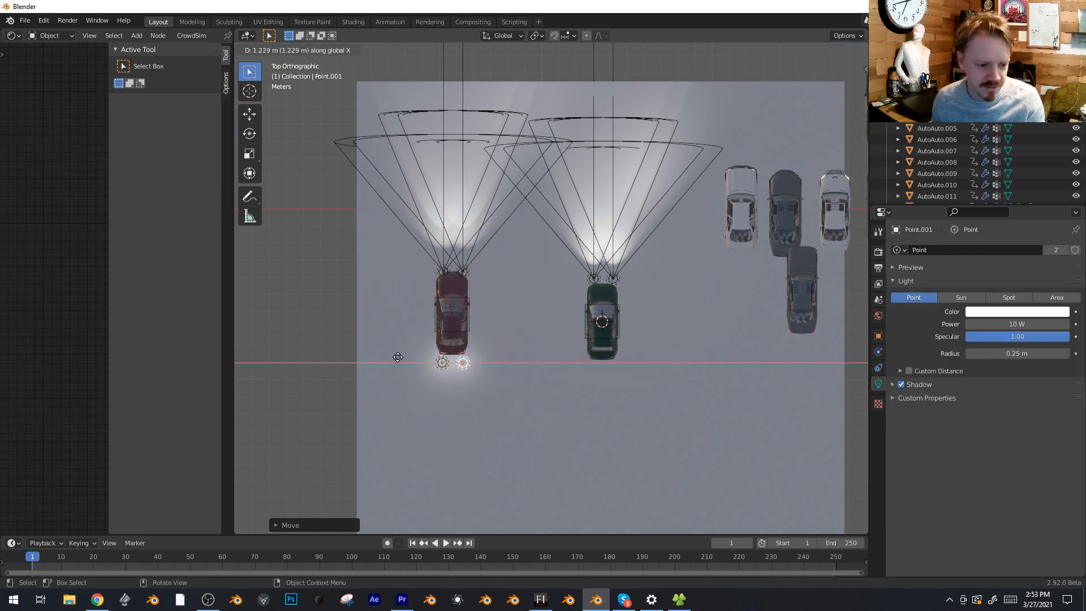
left_click(396, 359)
left_click(1001, 313)
left_click(993, 248)
Switch the parking lot scene's render engine from Cycles to Eevee and open the world settings
middle_click_drag(538, 294, 619, 236)
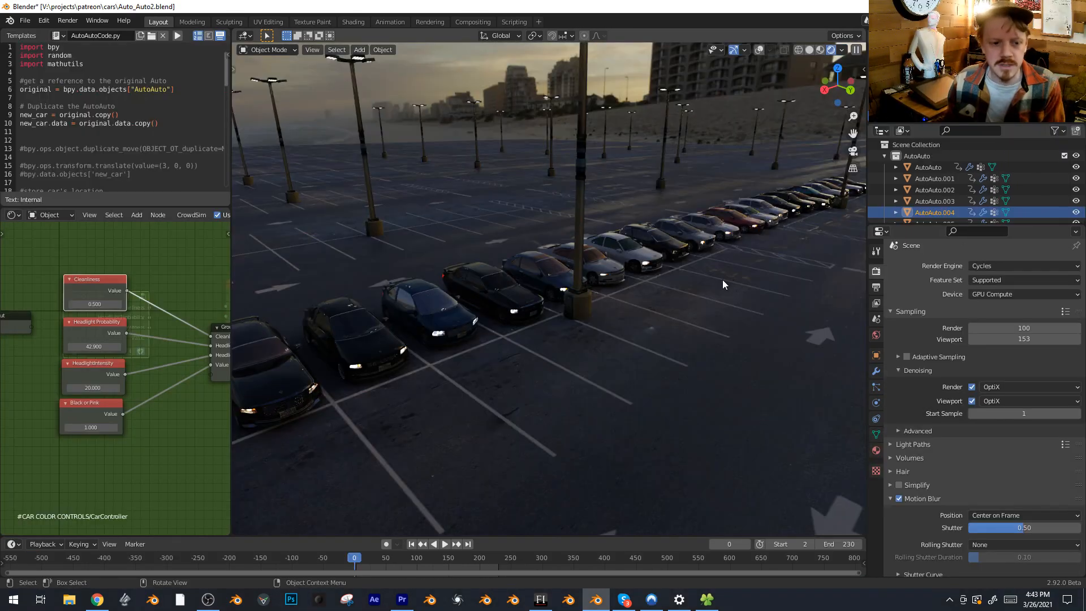
left_click(1002, 265)
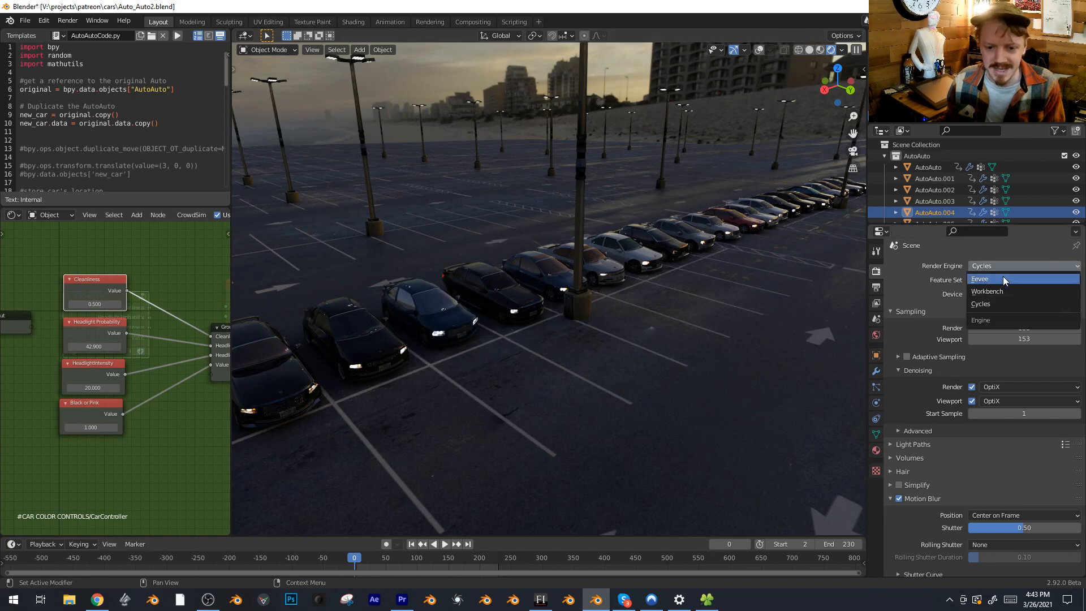
left_click(1003, 277)
middle_click_drag(687, 272, 594, 342)
scroll(673, 301, "down", 4)
left_click(876, 334)
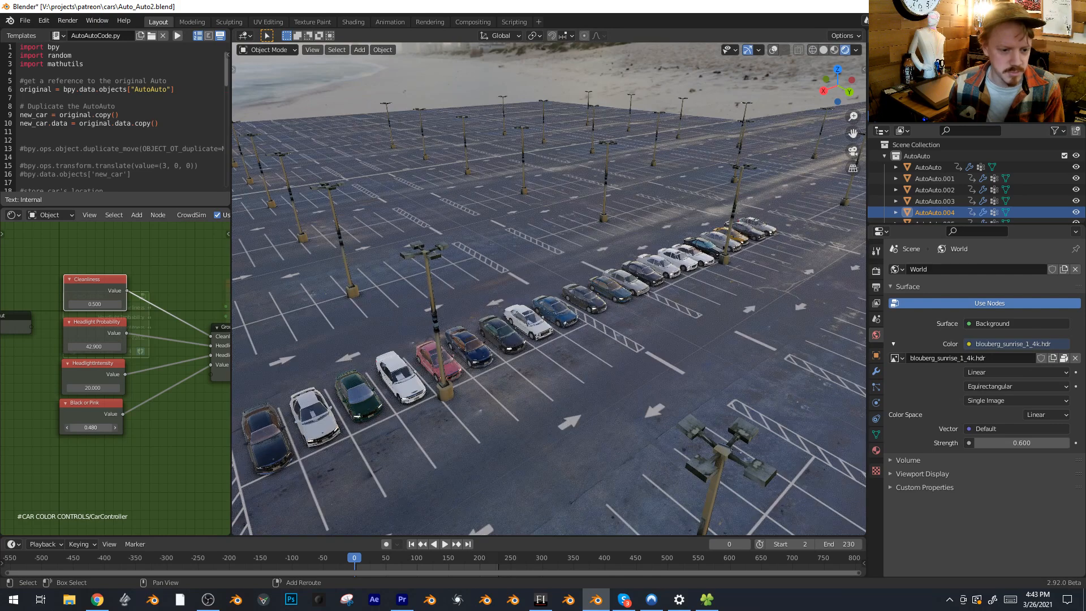
Lower the Black or Pink value in the CarController group to -2.820
left_click_drag(90, 428, 67, 427)
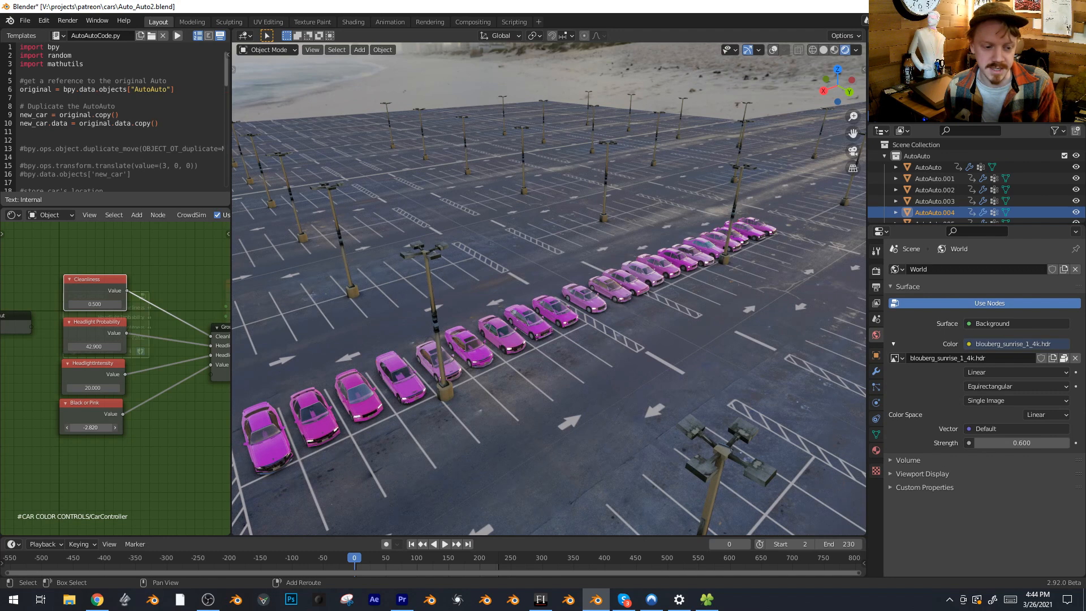
left_click_drag(68, 427, 68, 428)
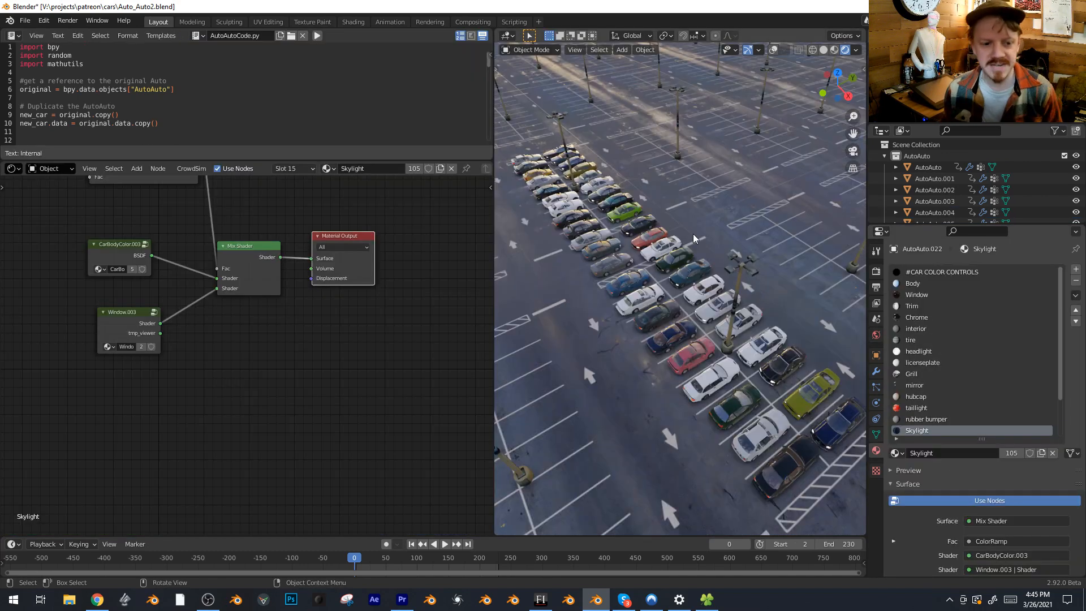
Look through the material slots of AutoAuto.022 and open the Body material's node setup
scroll(962, 340, "down", 4)
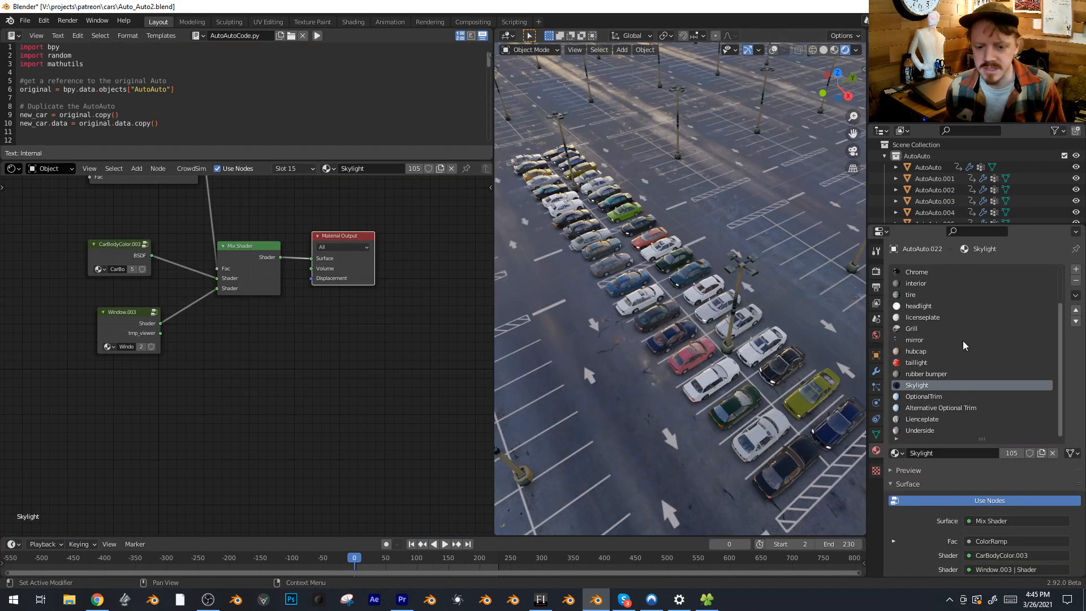
scroll(972, 341, "up", 4)
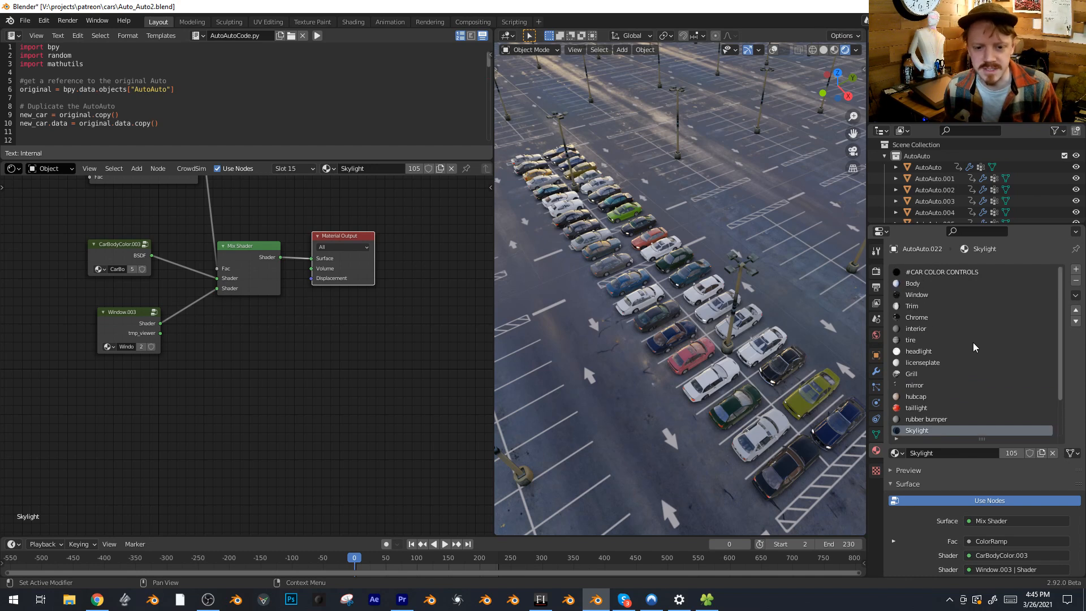
left_click(913, 284)
middle_click_drag(362, 315, 283, 372)
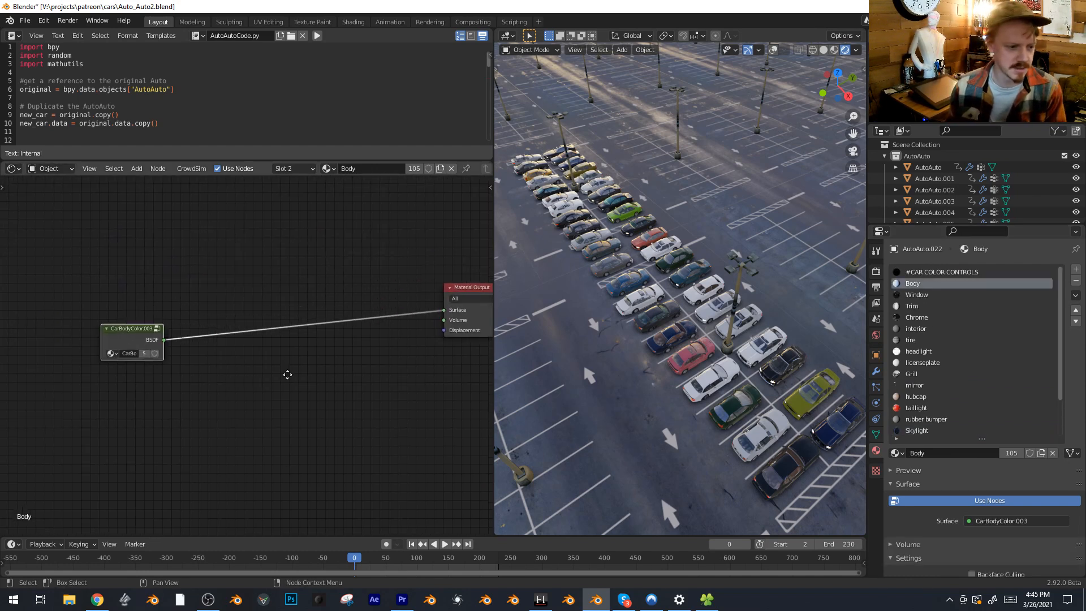
Open the Body material's CarBodyColor.003 node group and examine the nodes inside it
key("Tab")
scroll(266, 362, "down", 4)
scroll(345, 264, "down", 5)
mouse_move(314, 359)
middle_mouse_down()
mouse_move(148, 322)
mouse_move(314, 369)
middle_mouse_up()
scroll(312, 370, "up", 2)
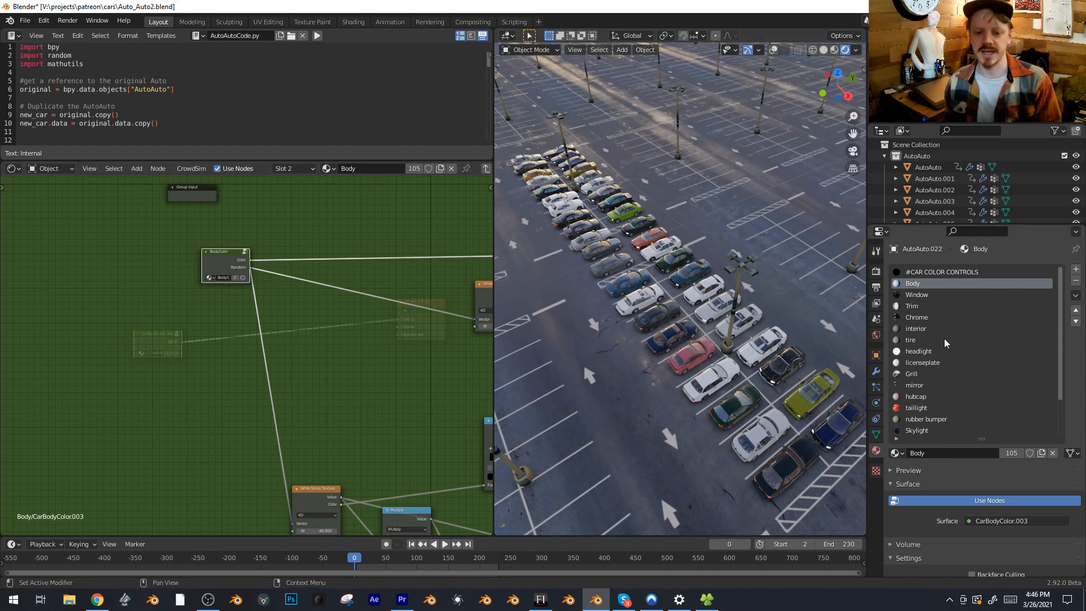
Open the Skylight material and examine how its random ColorRamp mixes the CarBodyColor.003 and Window.003 groups
scroll(940, 348, "down", 1)
left_click(917, 419)
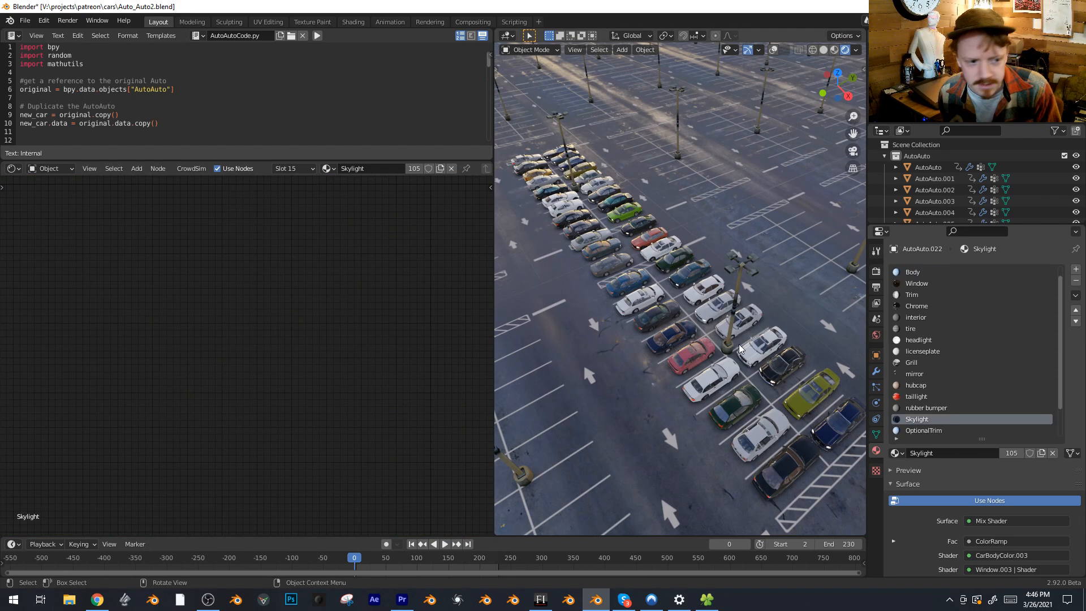
key("Home")
scroll(371, 324, "up", 6)
middle_click_drag(372, 325, 382, 256)
scroll(381, 263, "up", 1)
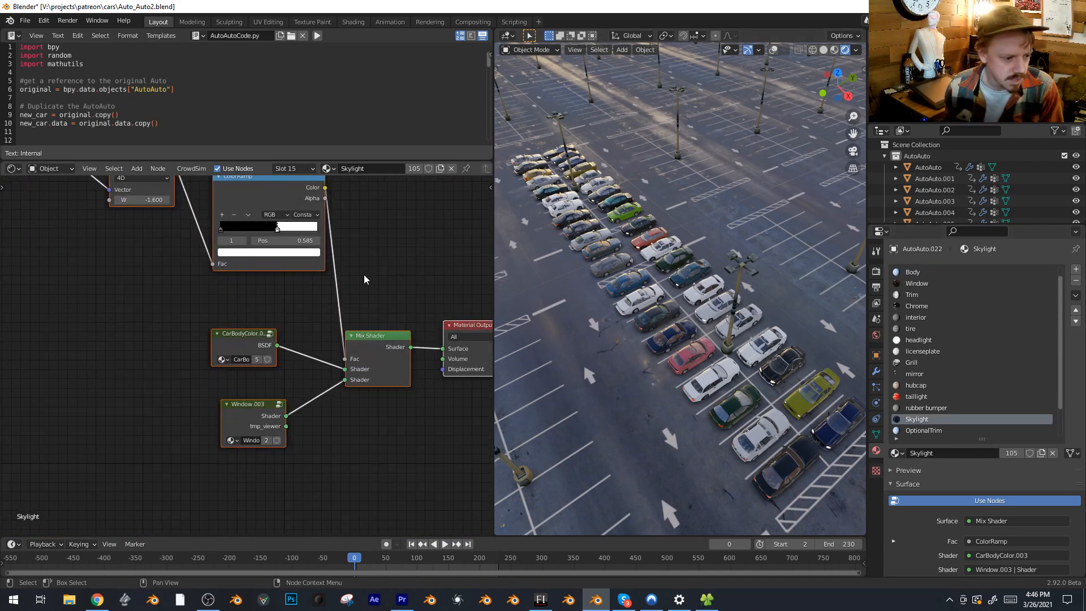
middle_click_drag(259, 411, 242, 398)
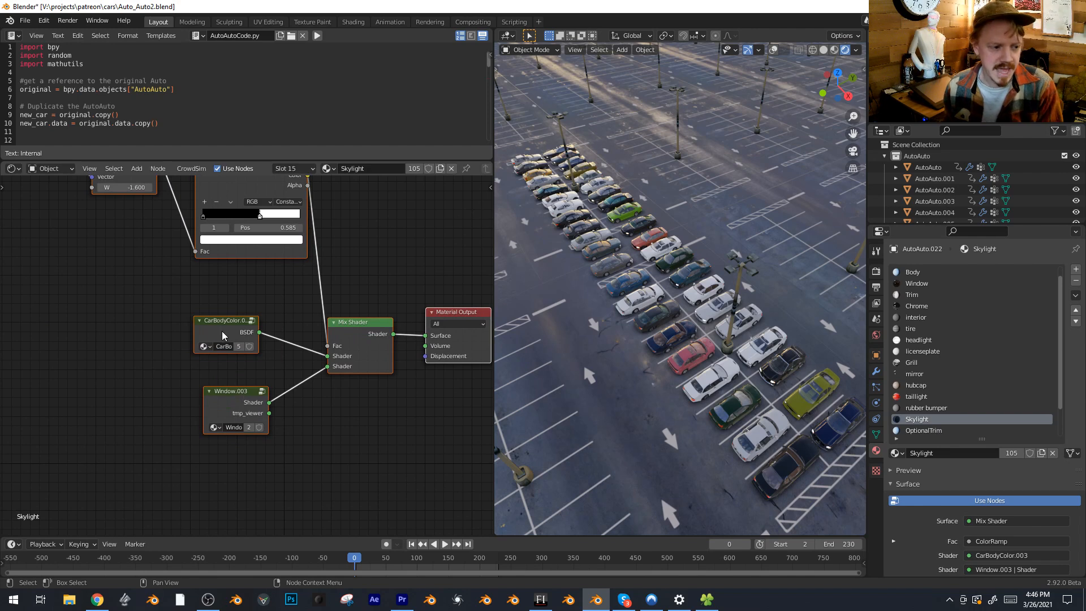
middle_click_drag(226, 327, 275, 416)
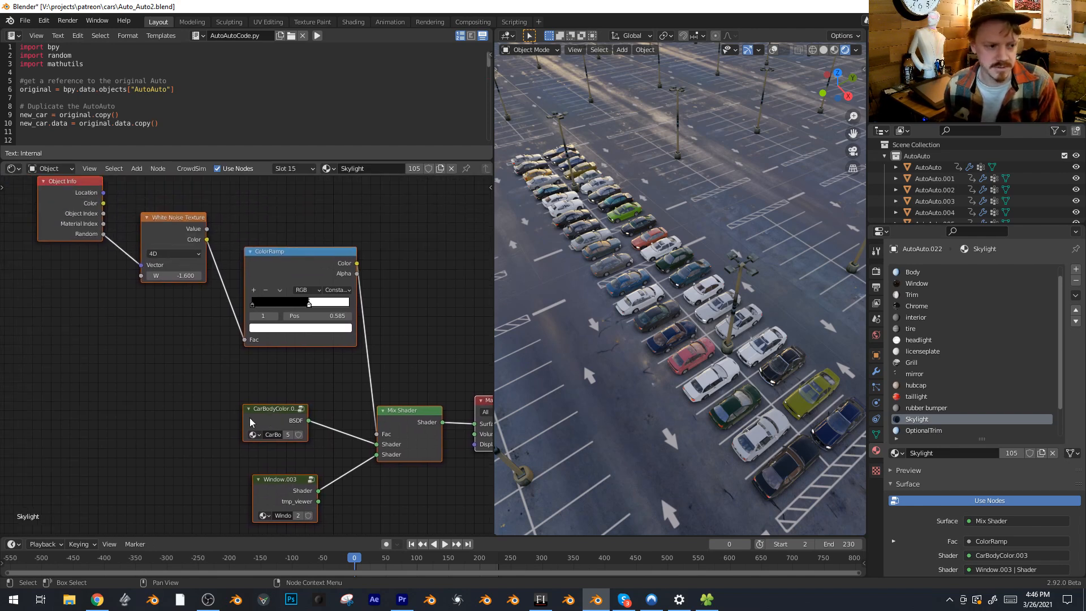
scroll(254, 402, "down", 1)
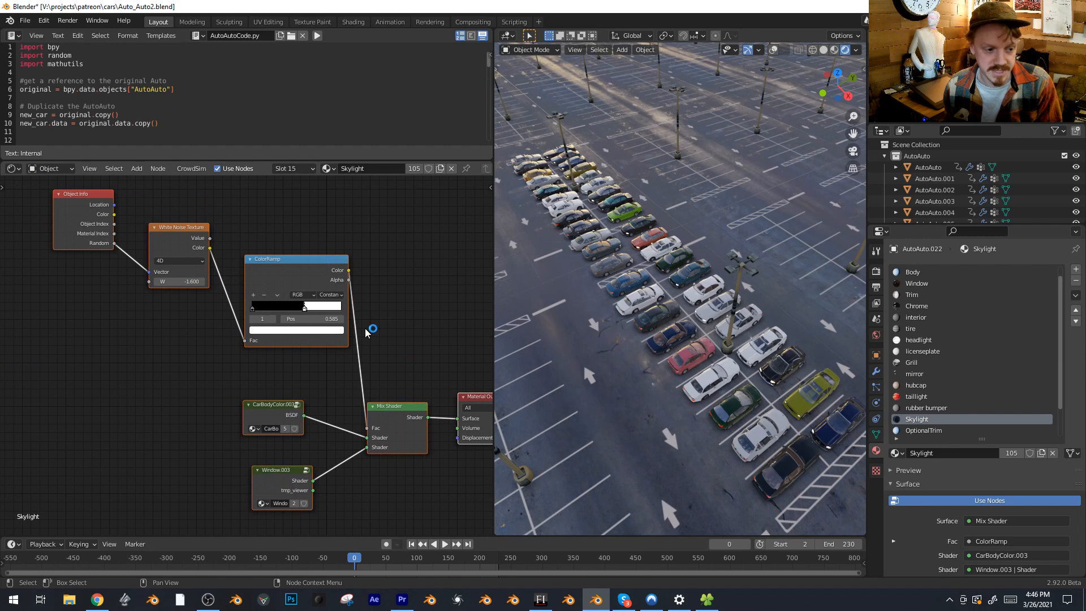
Try the Skylight ColorRamp's white stop at 0.089 and set its position to 0.559
middle_click_drag(690, 311, 717, 330)
left_click_drag(304, 308, 271, 310)
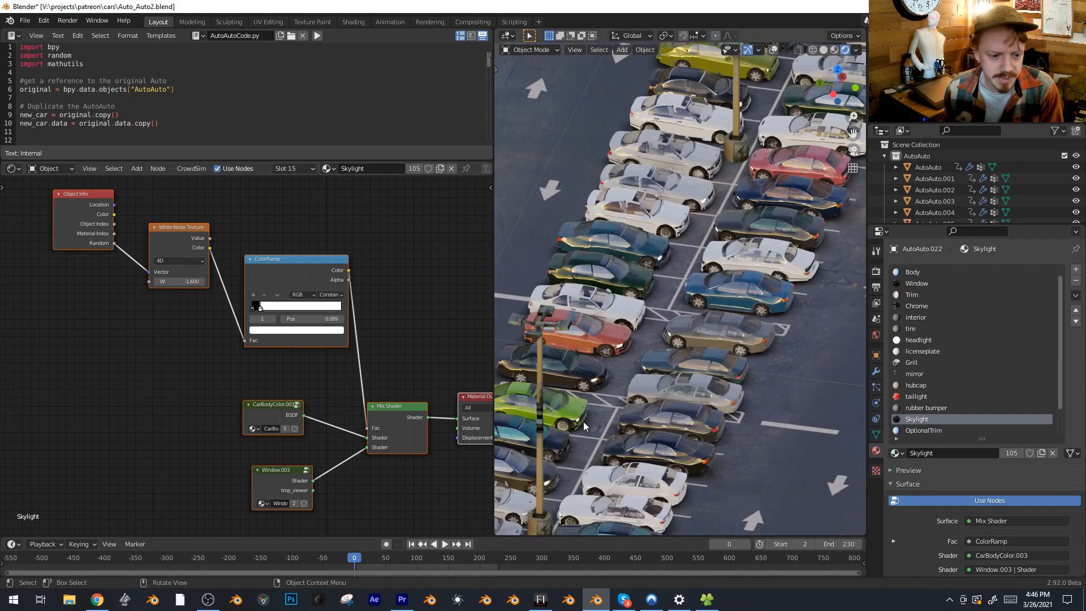
left_click_drag(258, 308, 328, 323)
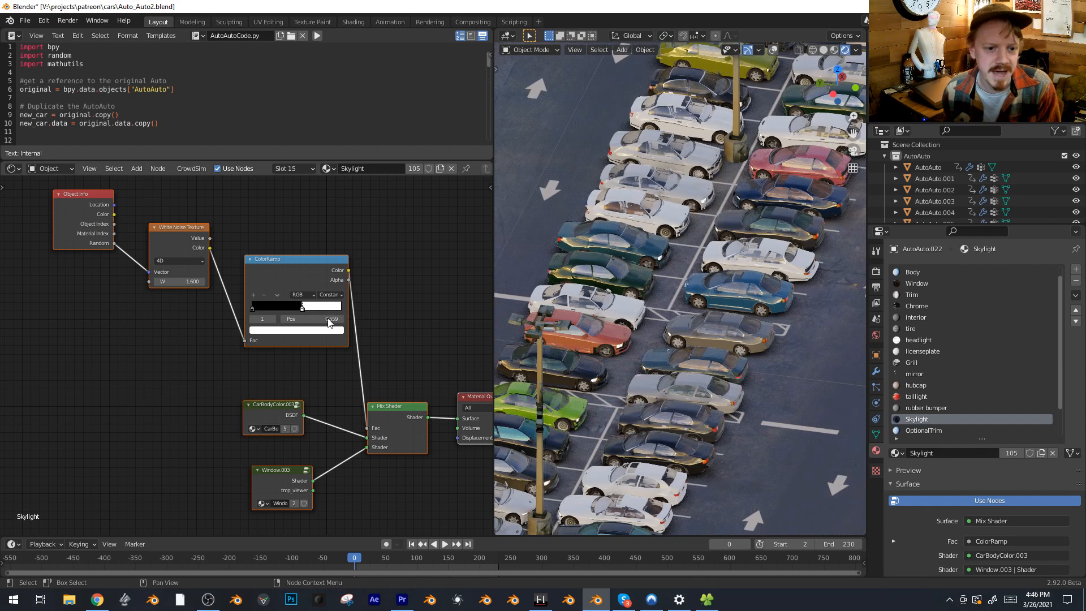
Enter the CarBodyColor.003 group in the Skylight material and open the BodyColor group nested inside it
left_click(266, 406)
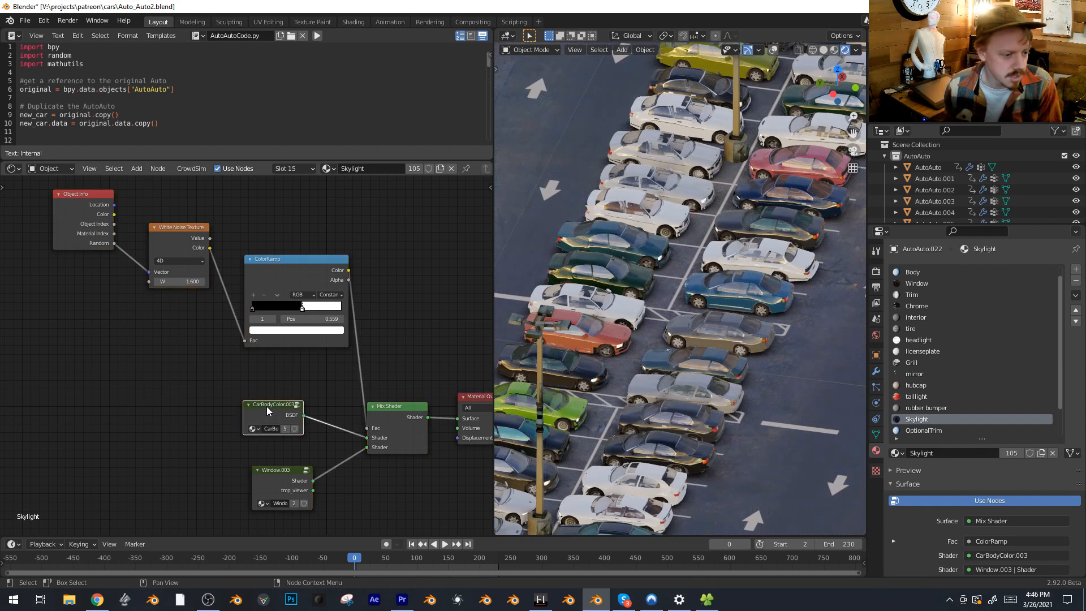
key("Tab")
middle_click_drag(220, 337, 290, 396)
left_click(209, 302)
left_click(210, 308)
key("Tab")
Examine the BodyColor group's constant ColorRamp and the object-random nodes that feed it
middle_click_drag(262, 323, 439, 222)
scroll(385, 214, "up", 4)
middle_click_drag(255, 237, 339, 215)
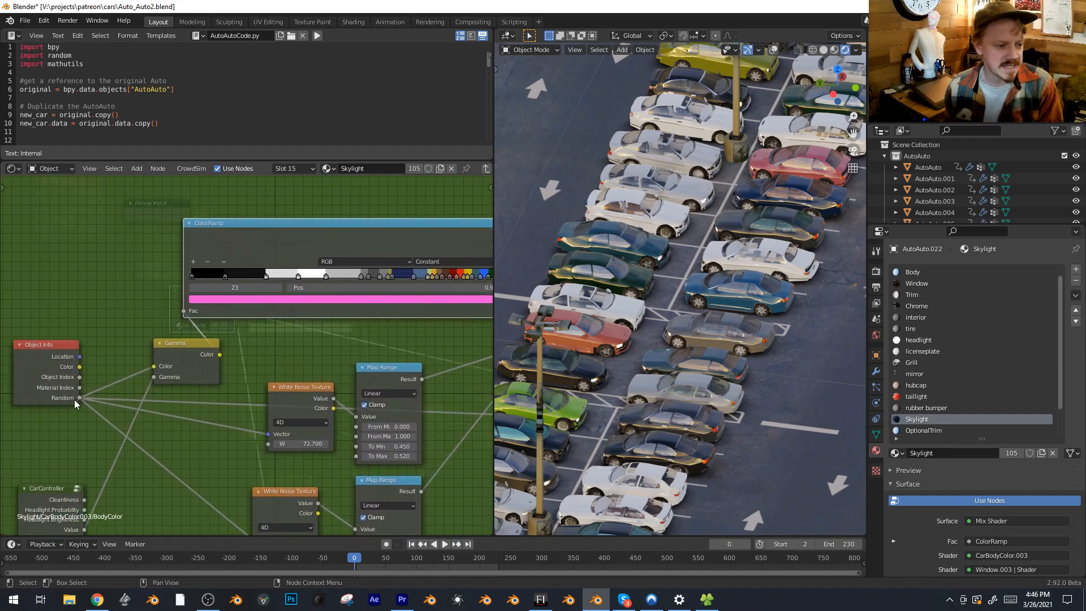
left_click_drag(166, 350, 116, 299)
middle_click_drag(255, 336, 129, 382)
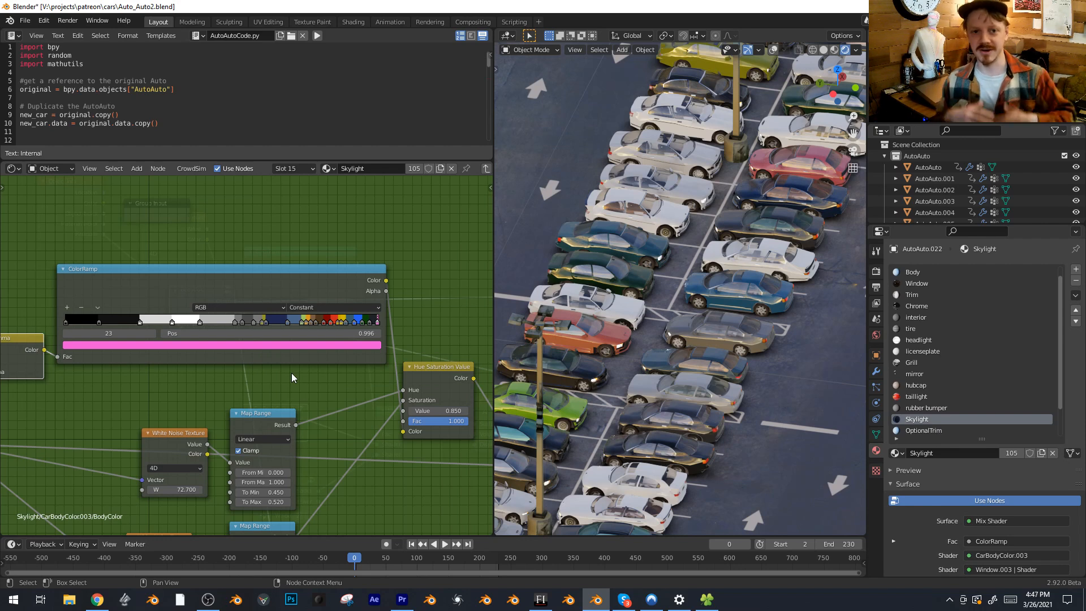
scroll(323, 389, "up", 3)
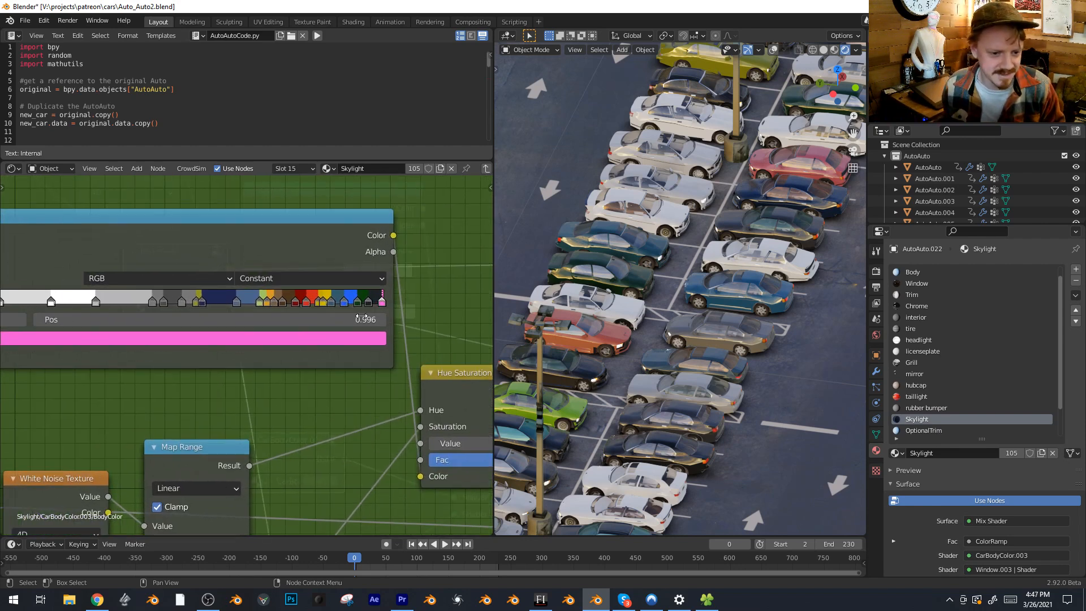
scroll(253, 390, "down", 2)
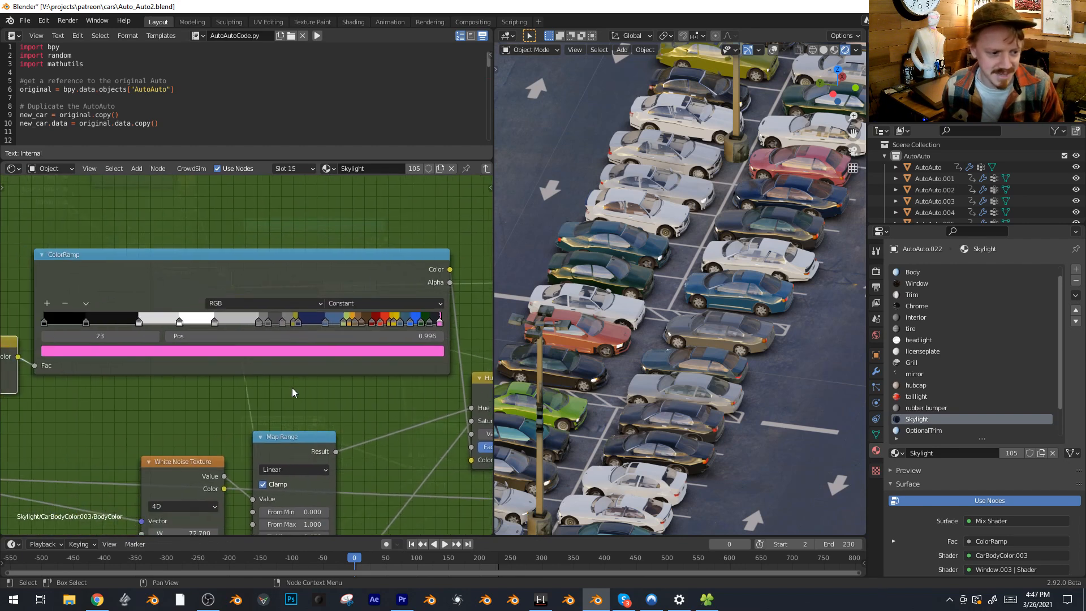
scroll(684, 303, "down", 3)
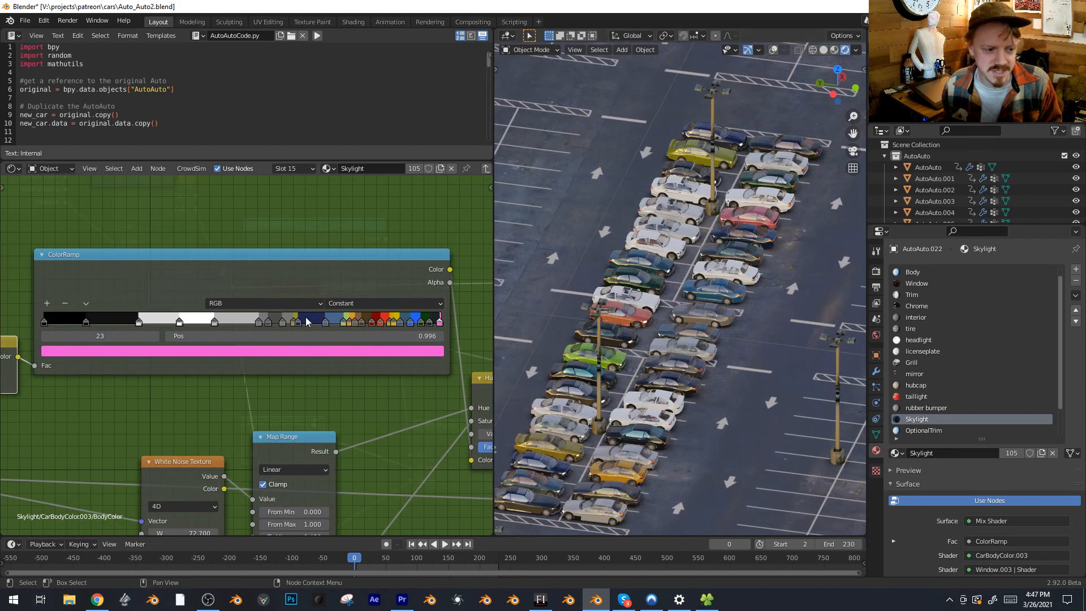
Shift the grey and olive stops in the BodyColor ColorRamp, placing stop 6 at position 0.593
mouse_move(300, 323)
left_mouse_down()
mouse_move(279, 333)
mouse_move(304, 325)
mouse_move(283, 322)
left_mouse_up()
left_click(282, 324)
scroll(651, 353, "down", 4)
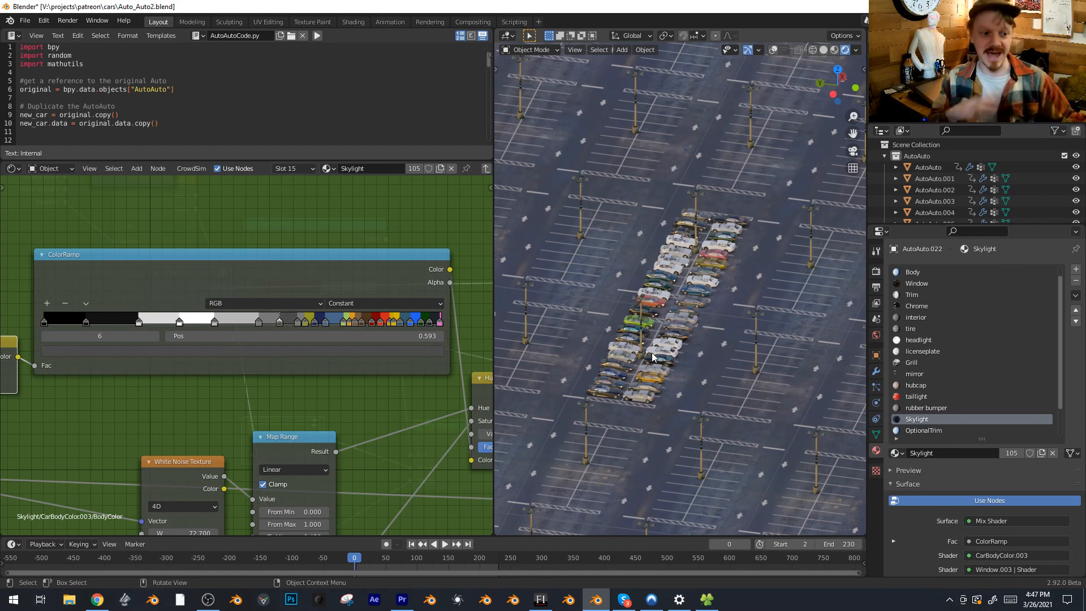
scroll(710, 315, "up", 6)
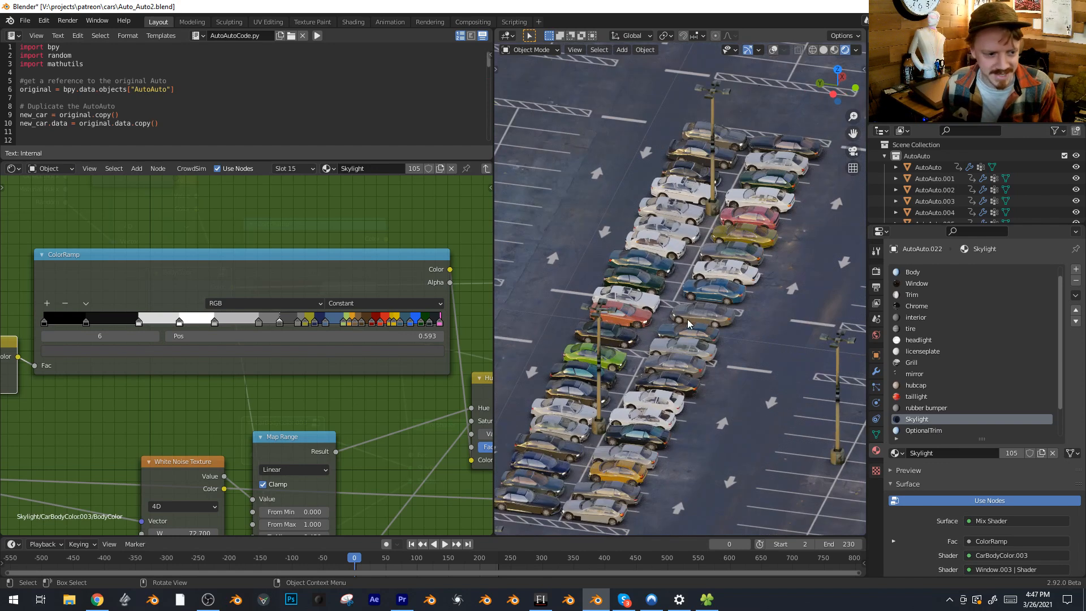
scroll(416, 378, "up", 2)
scroll(410, 375, "down", 3)
middle_click_drag(421, 379, 325, 267)
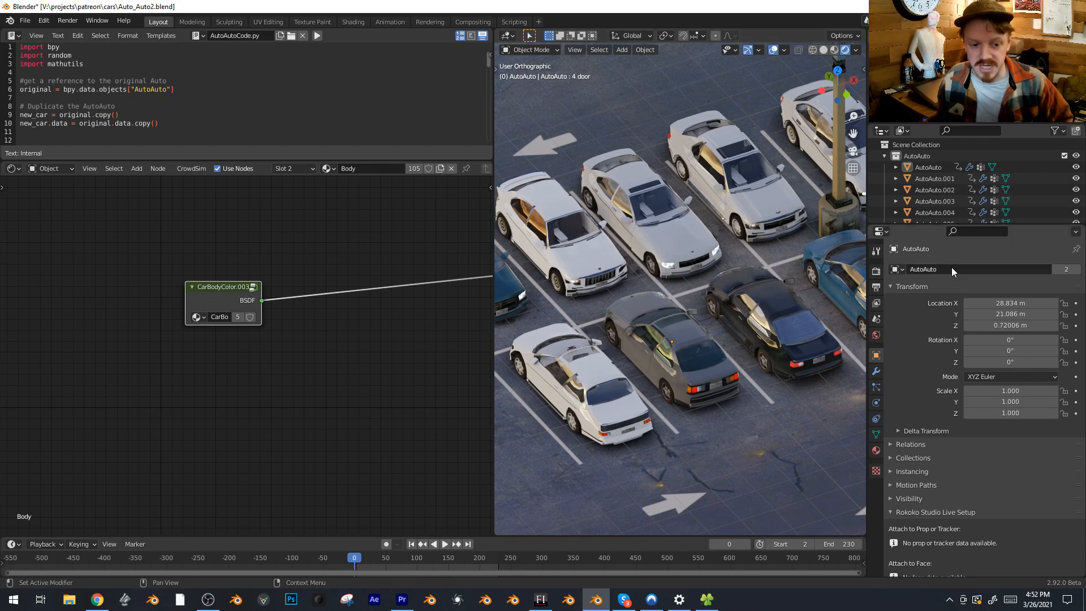
Rename the grey AutoAuto car as AutoAuto23452345 to randomize it again
left_click(712, 345)
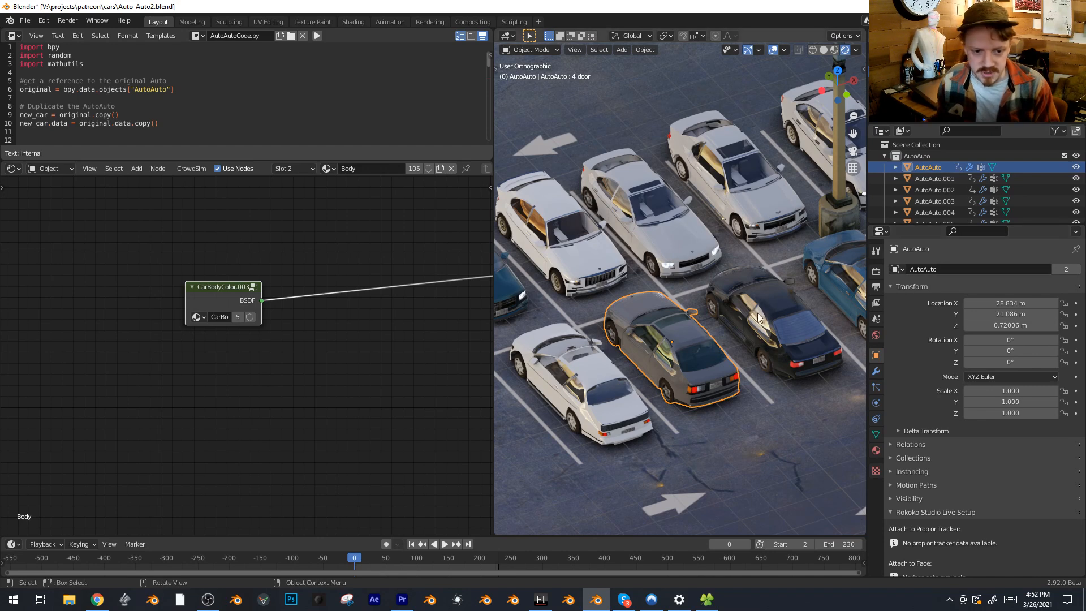
left_click(973, 269)
key("End")
type("23452345")
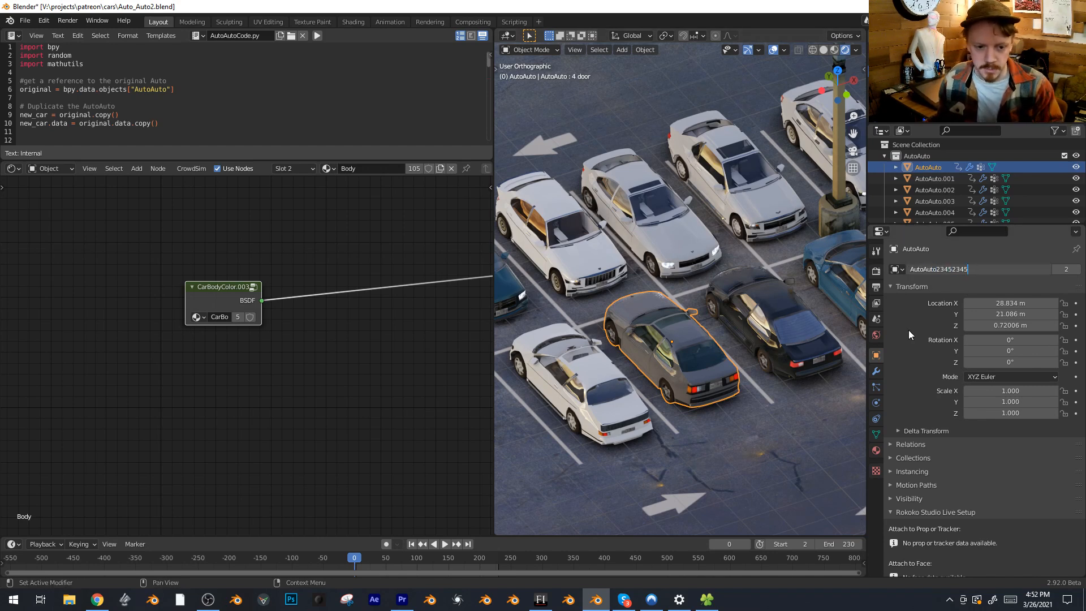
key("Return")
Rename the same car as 111234 to give it another random variation
left_click(960, 270)
type("11")
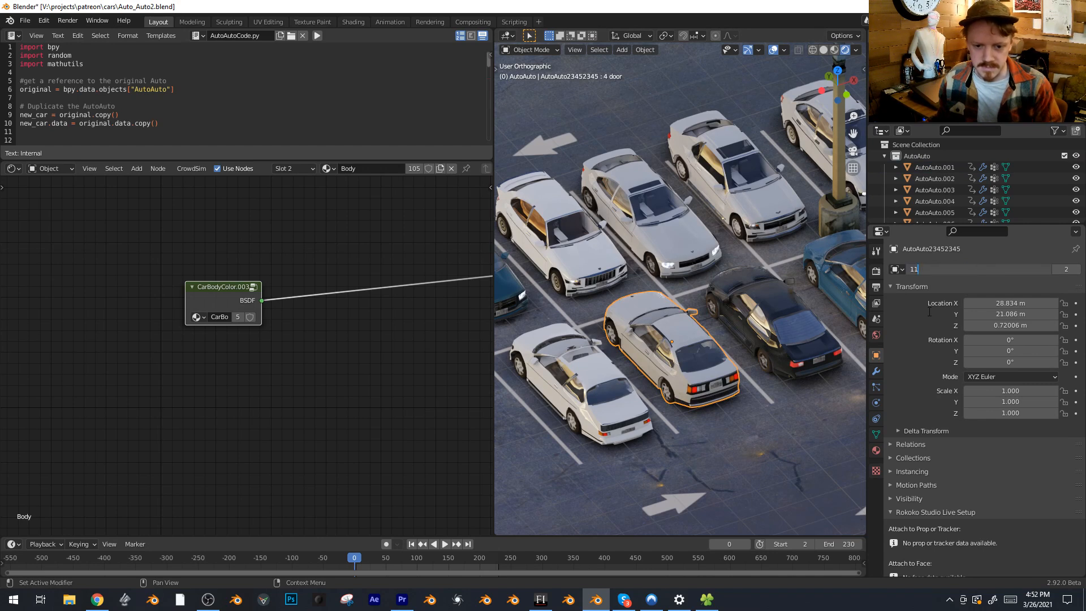
type("1234")
key("Return")
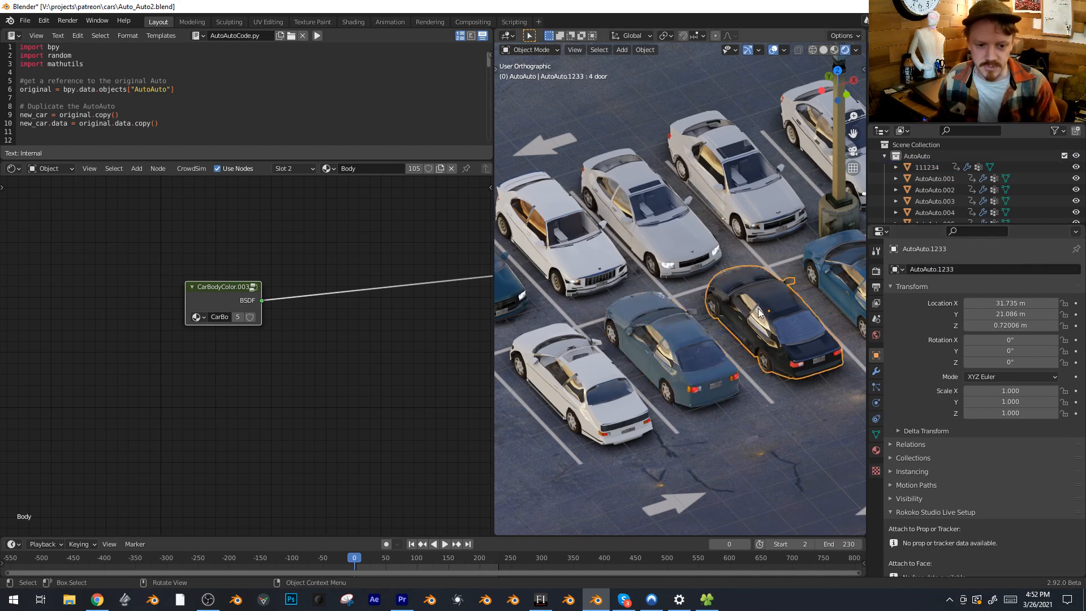
Rename the neighbouring black car AutoAuto.1233 as AutoAuto and deselect it
left_click(943, 270)
type("AutoAuto")
key("Return")
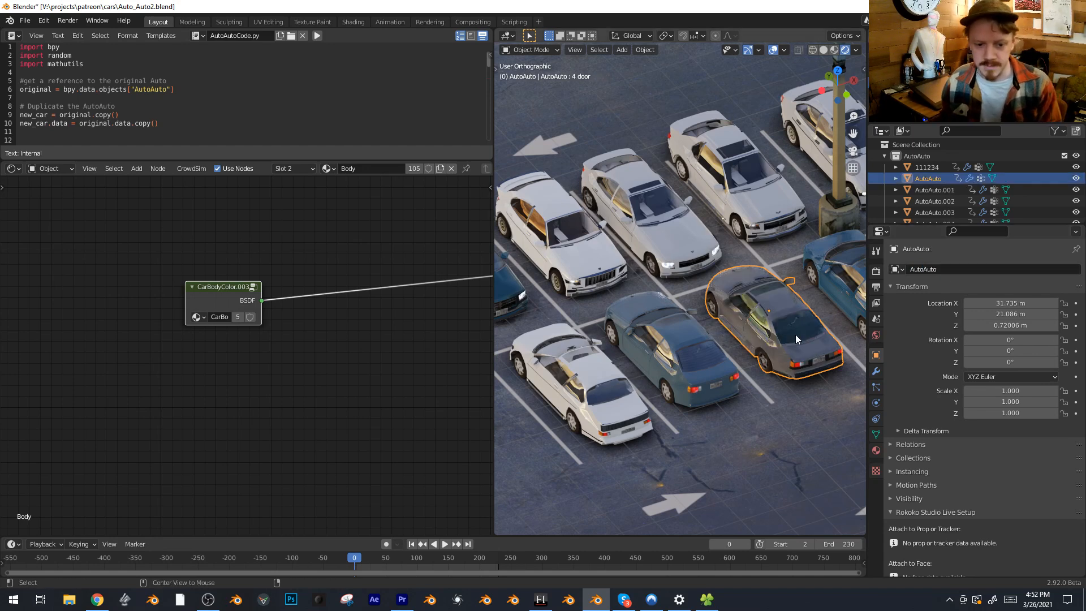
key("alt+a")
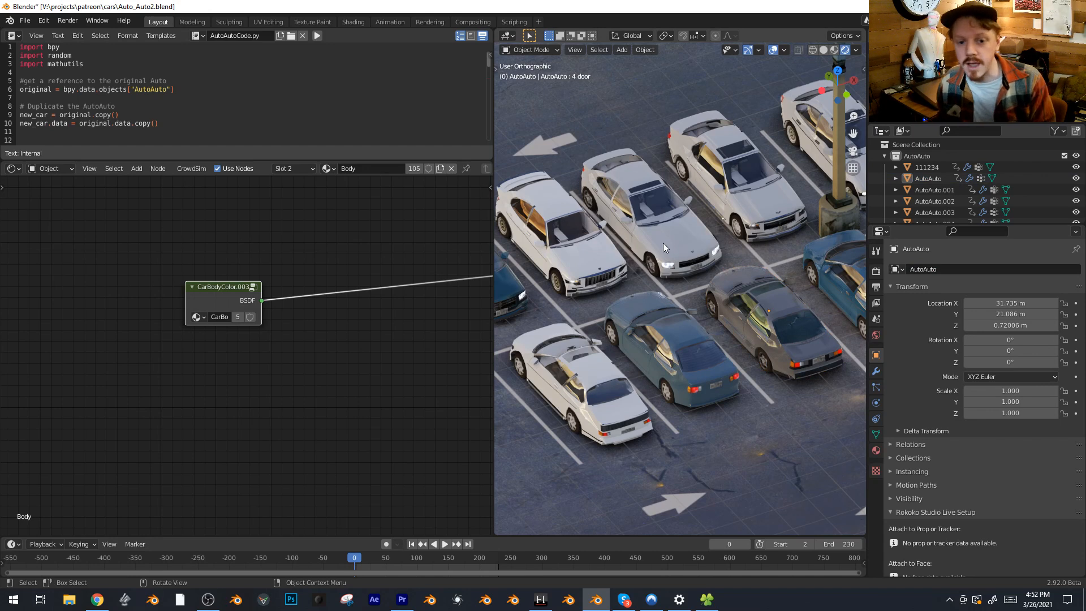
Rename that neighbouring car as AutoAuto123123 and edit its name once more for another variation
double_click(961, 267)
type("123123")
key("Return")
double_click(920, 270)
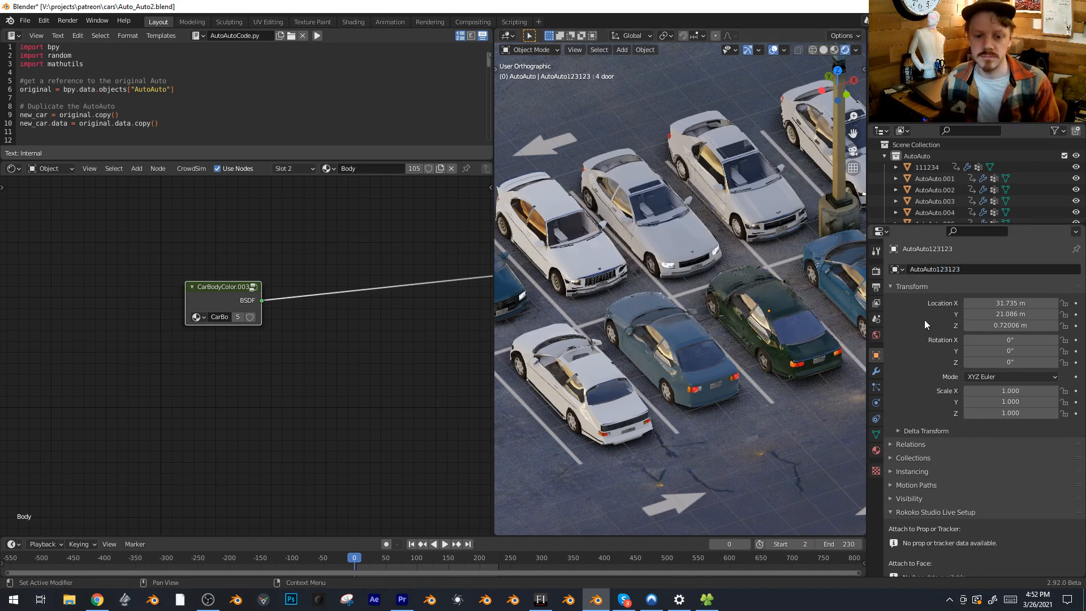
type("4444")
key("Return")
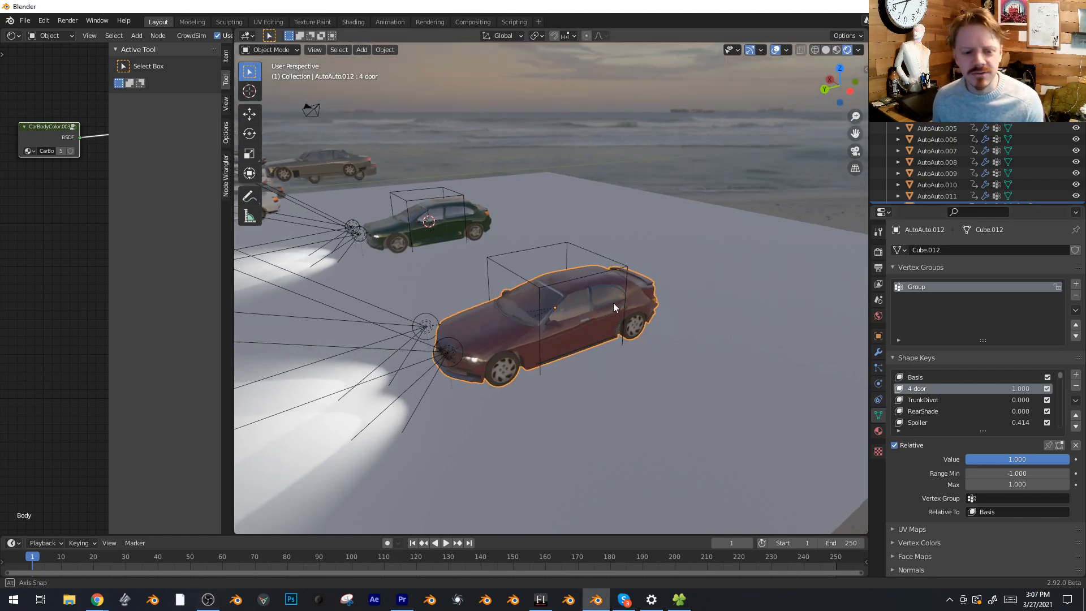
Separate the front wheels of the red AutoAuto.012 car into their own object and select it
middle_click_drag(613, 303, 536, 316)
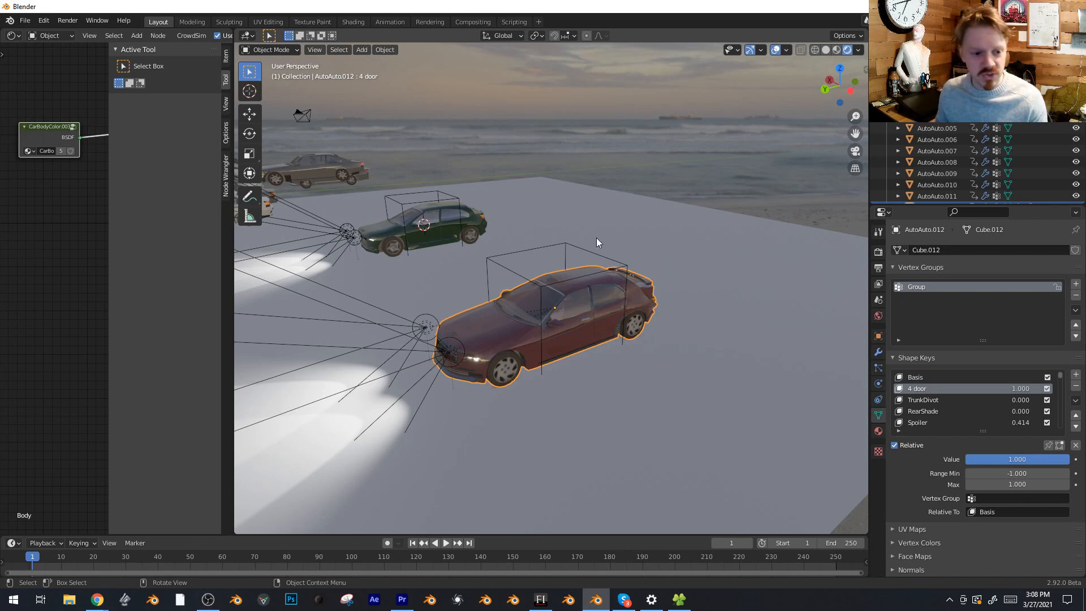
key("Tab")
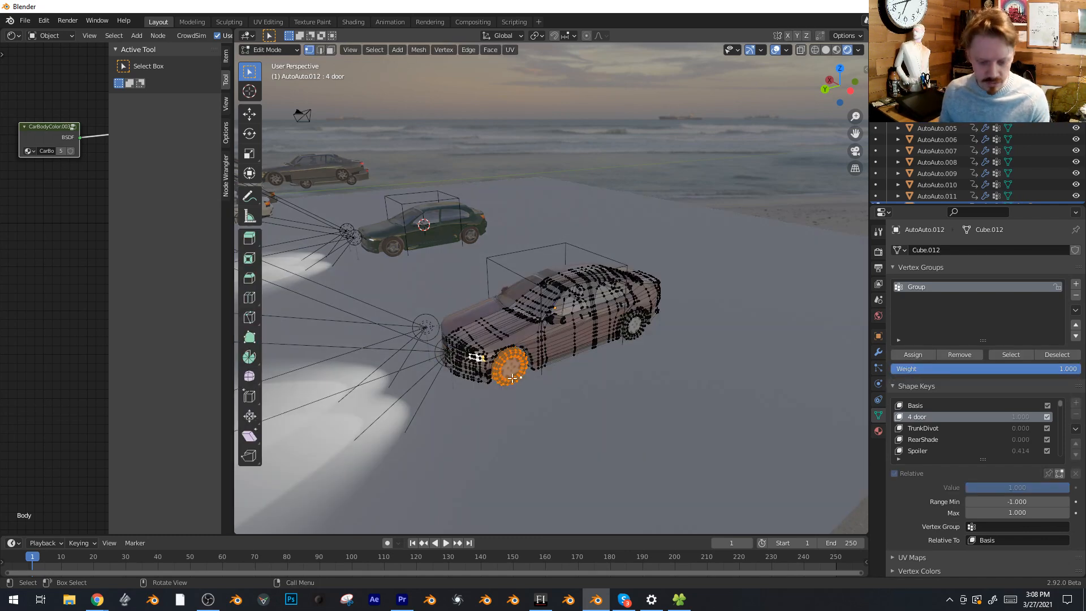
key("p")
left_click(512, 378)
key("Tab")
left_click(506, 375)
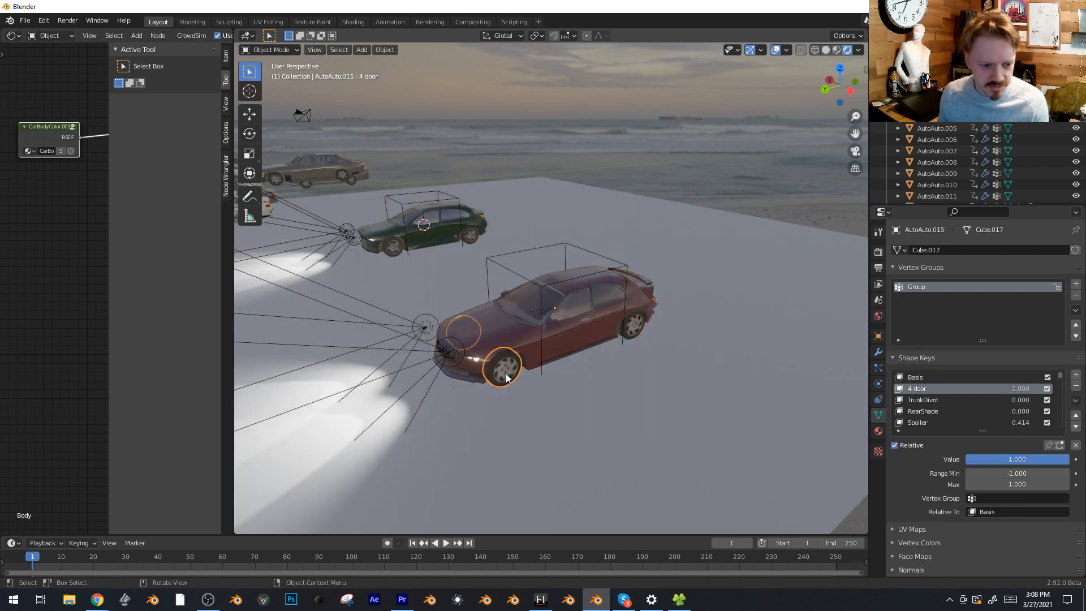
Delete all shape keys from the separated wheel object and remove its remaining modifier
left_click(1076, 400)
left_click(1027, 485)
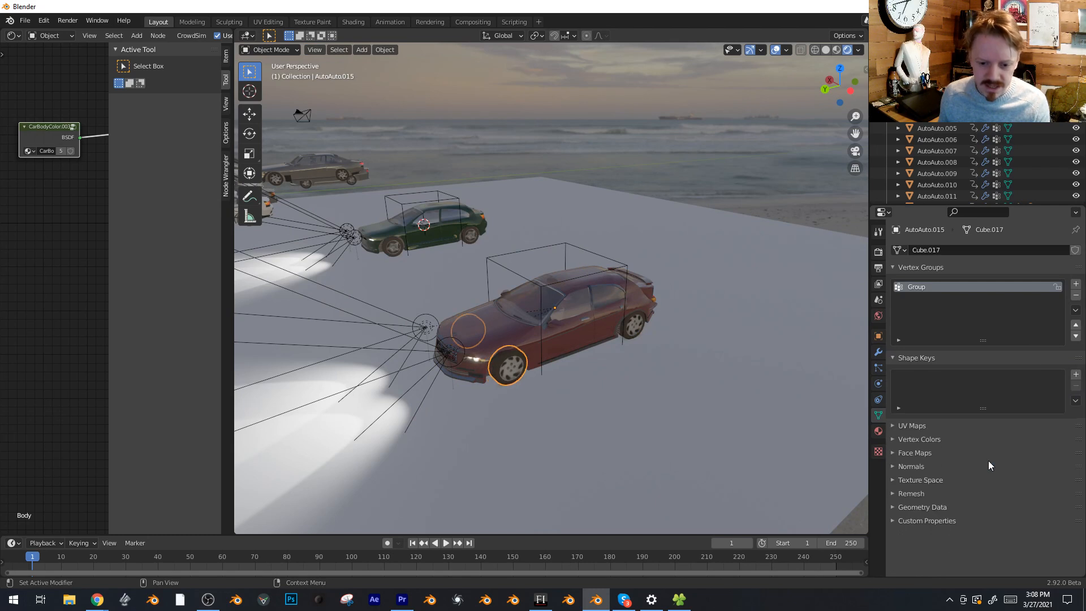
left_click(879, 353)
left_click(1062, 269)
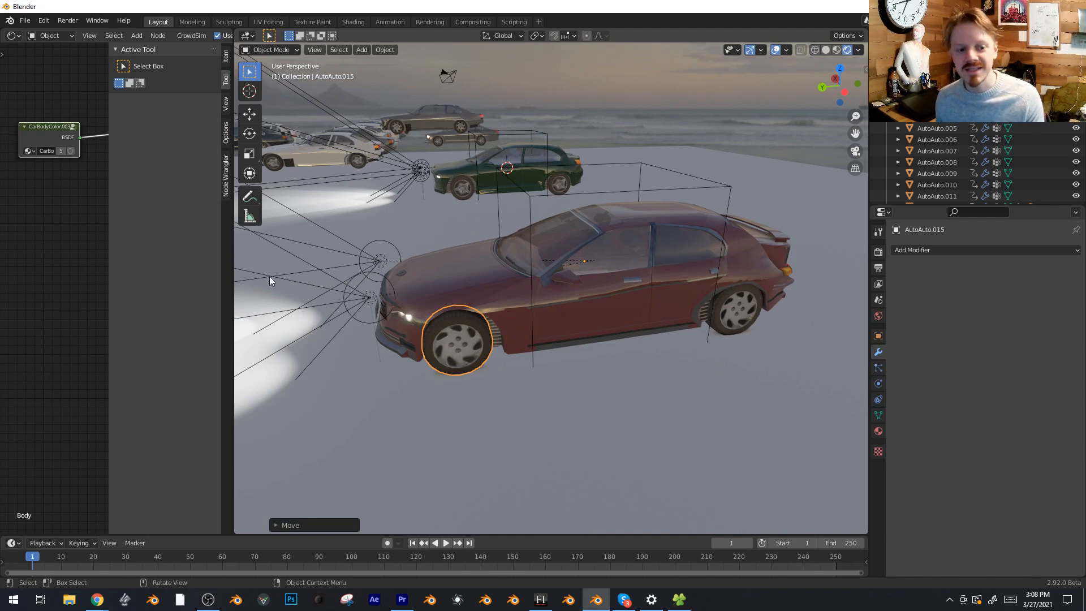
Test moving MagicCar along the global Y axis and rotate it 180° about Z
key("g")
key("y")
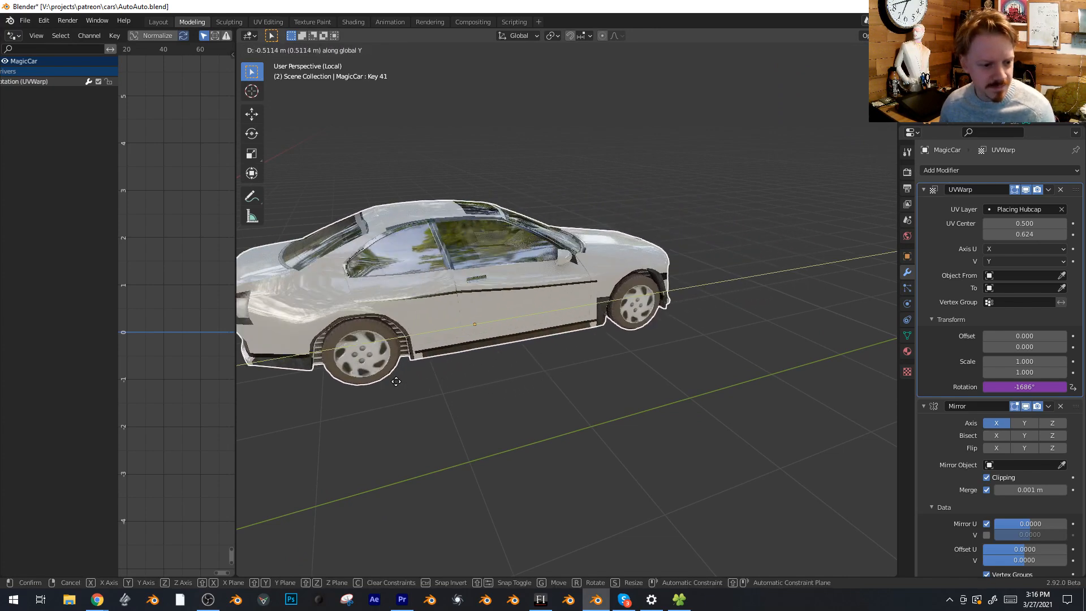
type("rz180")
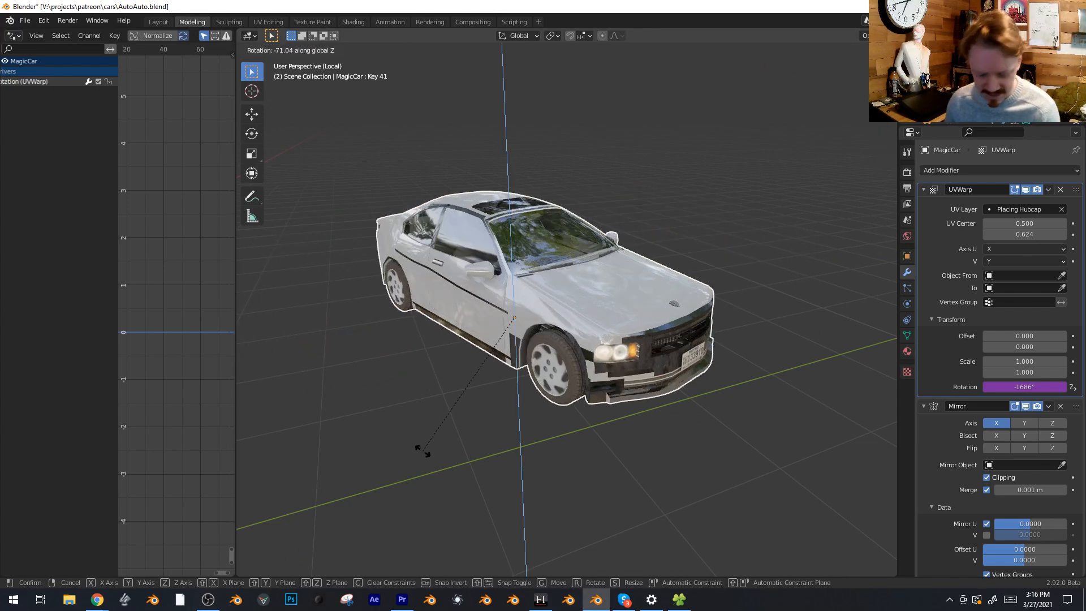
key("Return")
Test another move of MagicCar along global Y and rotate it 90° about Z
key("g")
key("y")
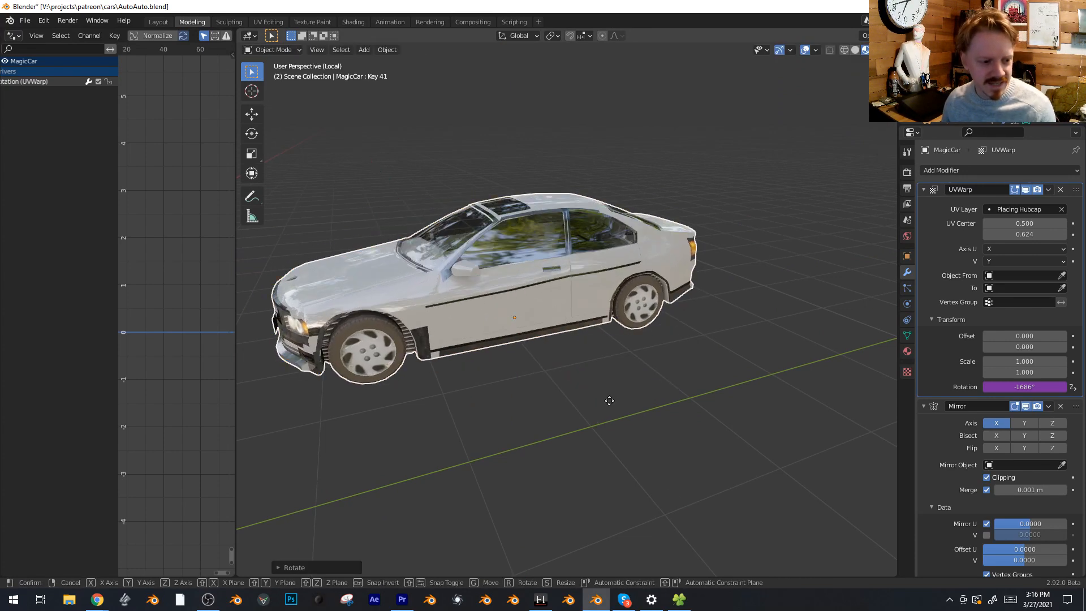
key("r")
key("z")
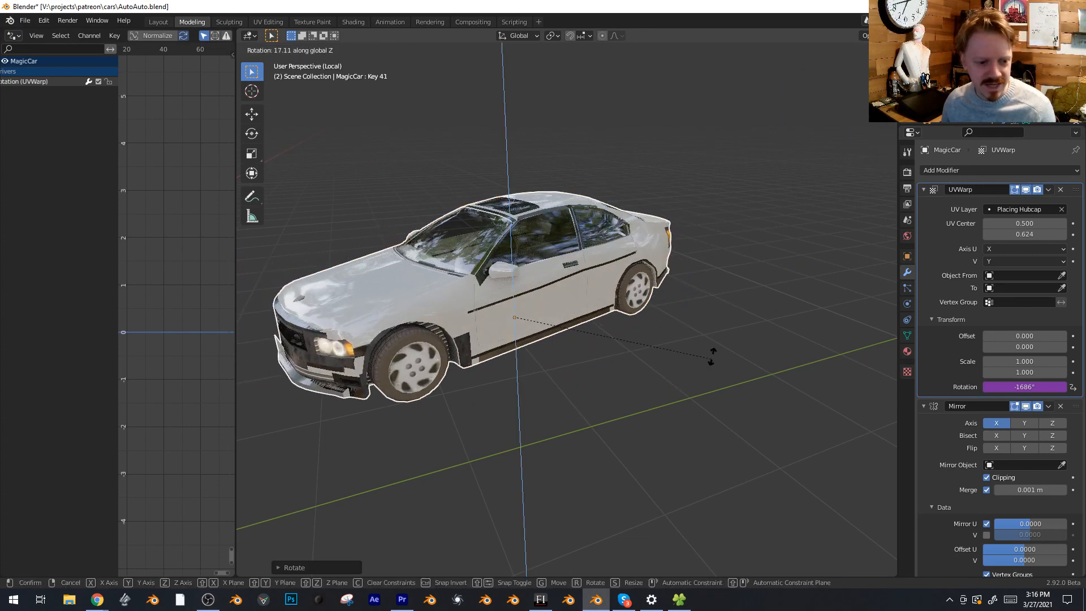
type("90")
key("Return")
Try moving MagicCar along the global X axis and discard the move
middle_click_drag(487, 312, 594, 299)
key("g")
key("x")
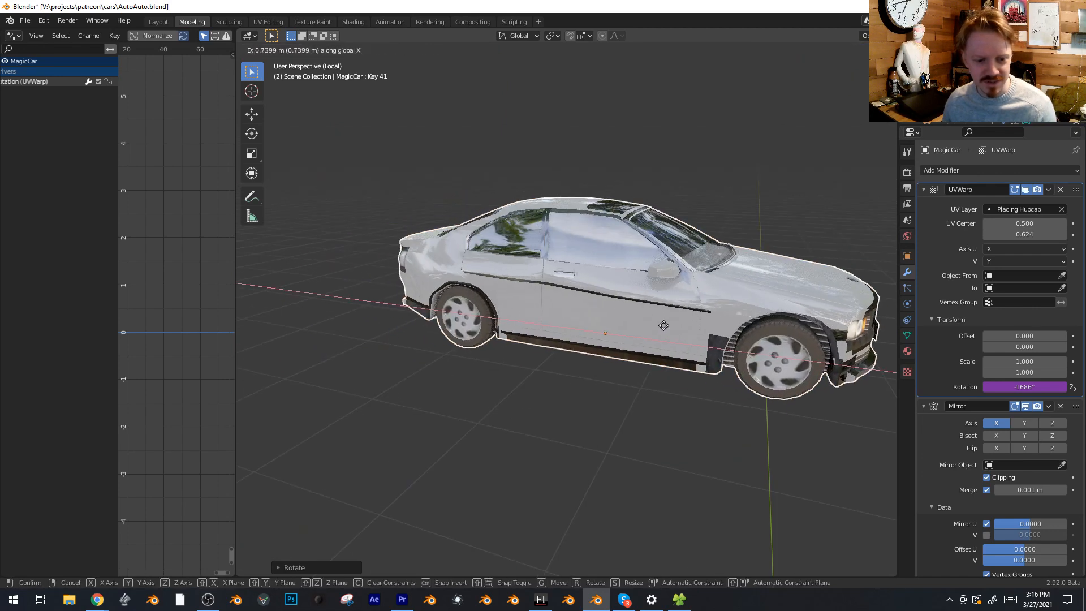
key("Escape")
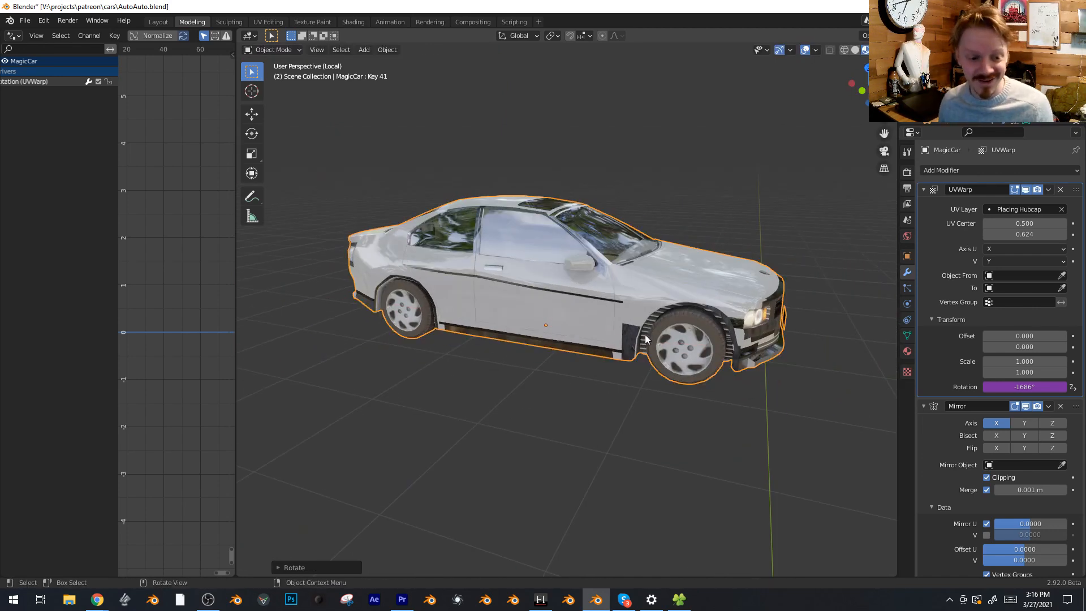
scroll(647, 334, "down", 2)
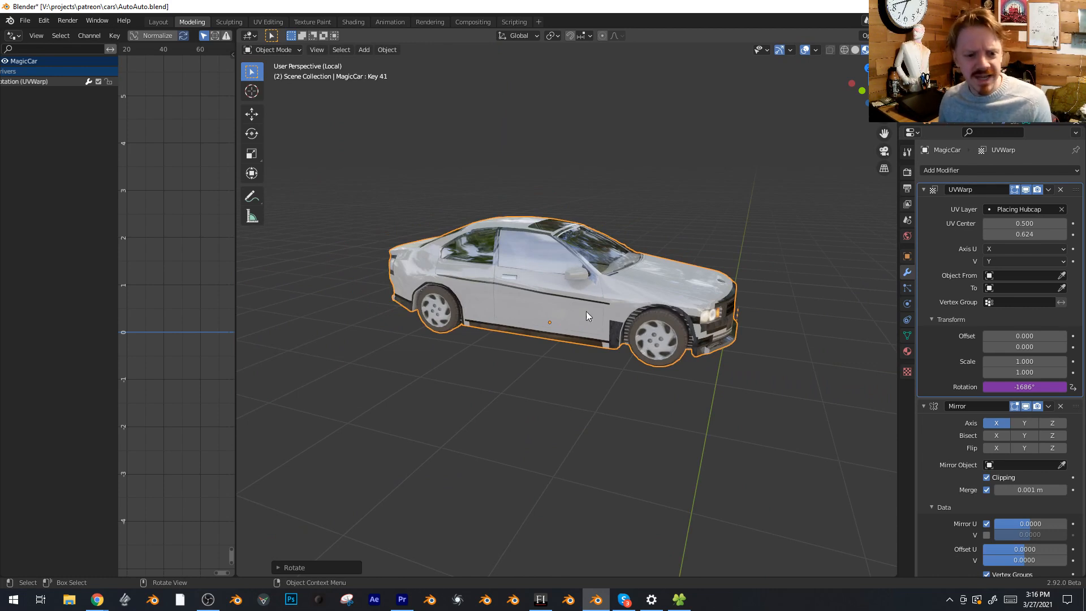